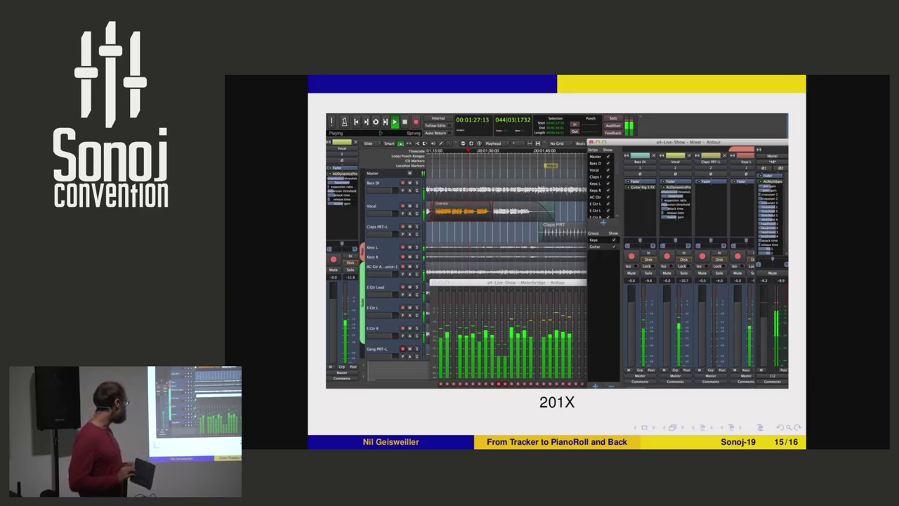
Switch from the slides to the Ardour session and draw a MIDI region on the Bass track from bar 5 to bar 9.
key(Right)
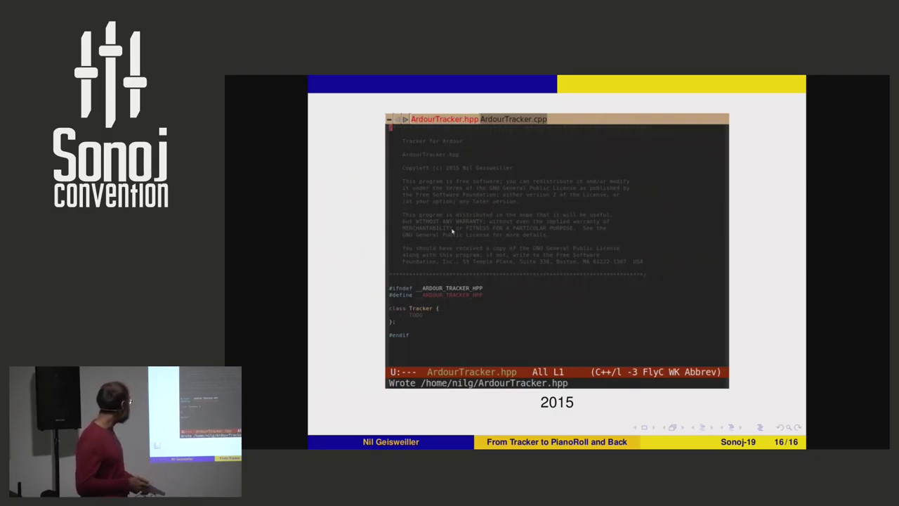
key(alt+Tab)
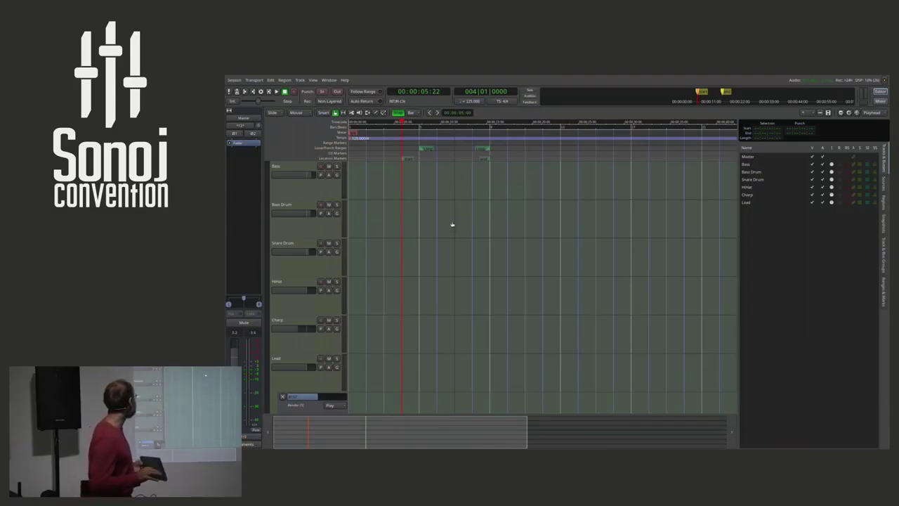
click(375, 113)
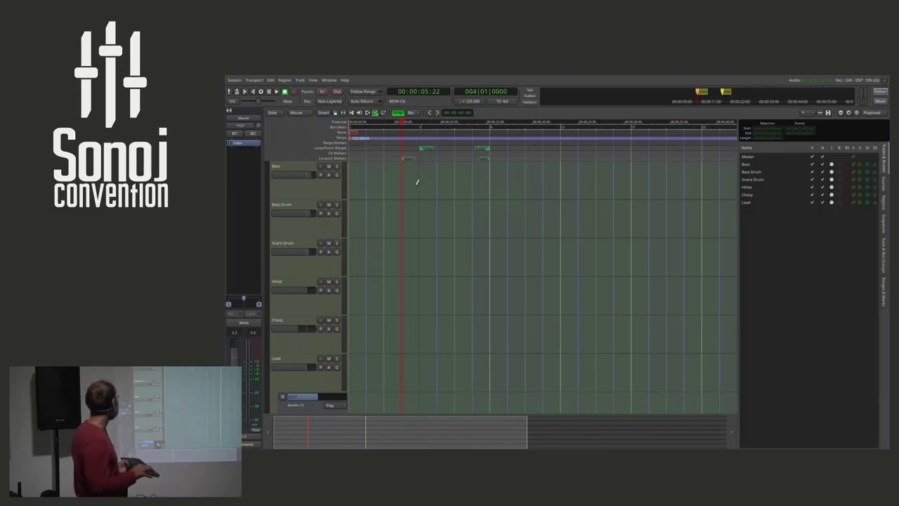
drag(421, 182, 488, 179)
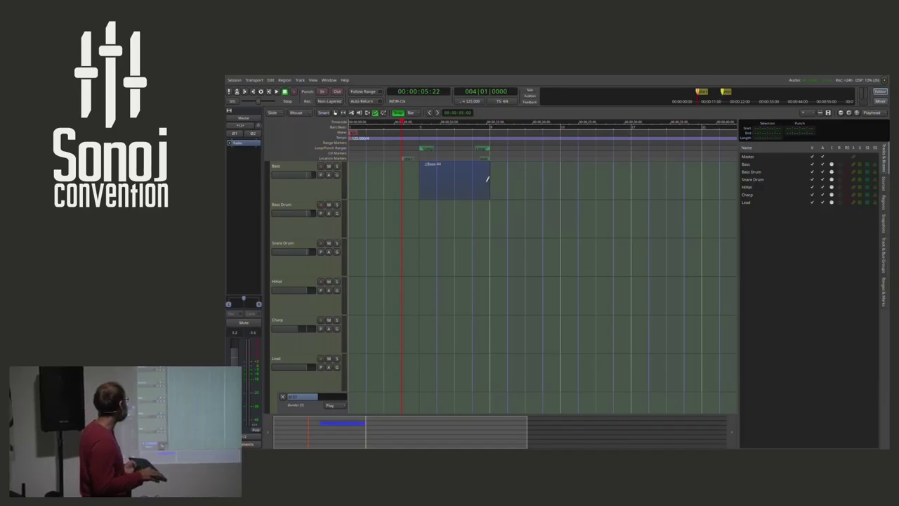
Open the new Bass region in the experimental Tracker Editor beside the track canvas and add a note column.
click(336, 113)
right_click(448, 181)
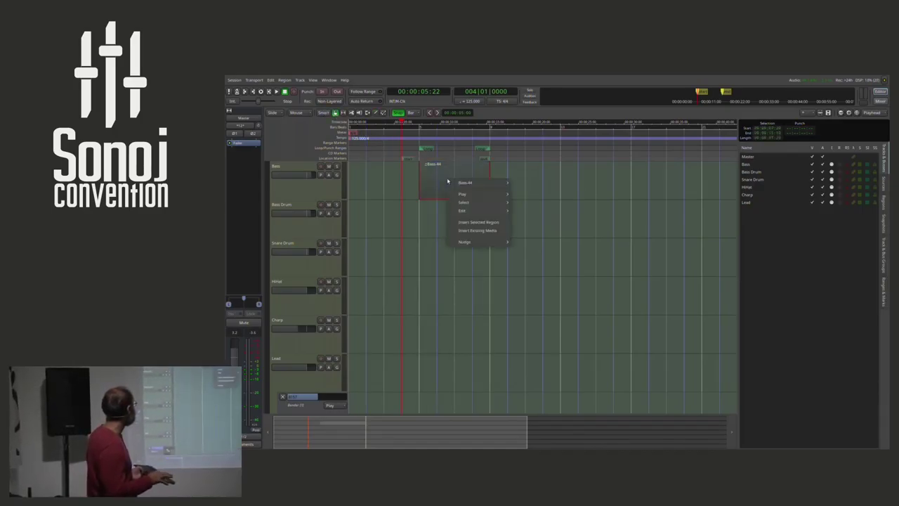
mouse_move(453, 183)
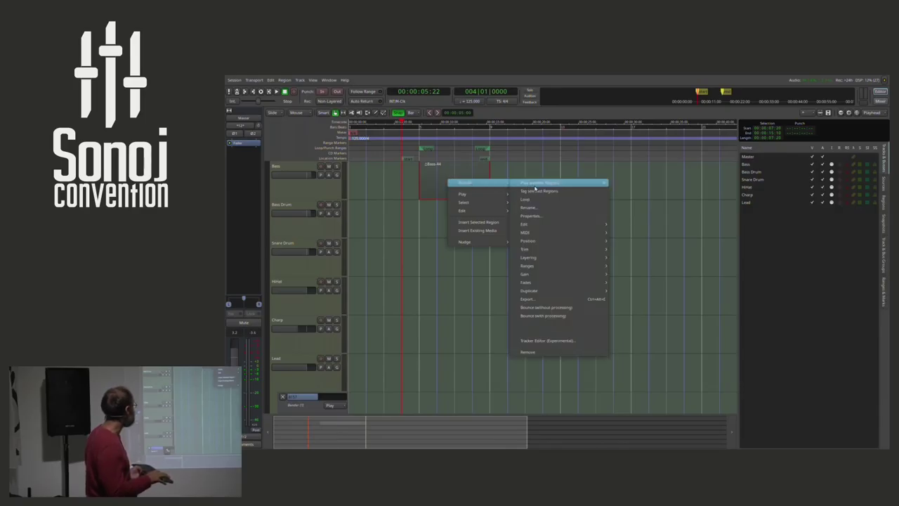
click(555, 341)
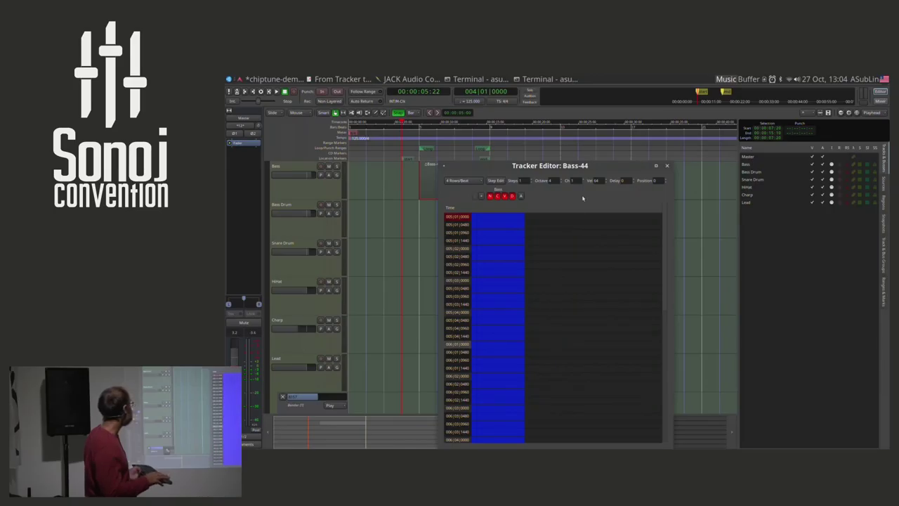
drag(582, 167, 699, 119)
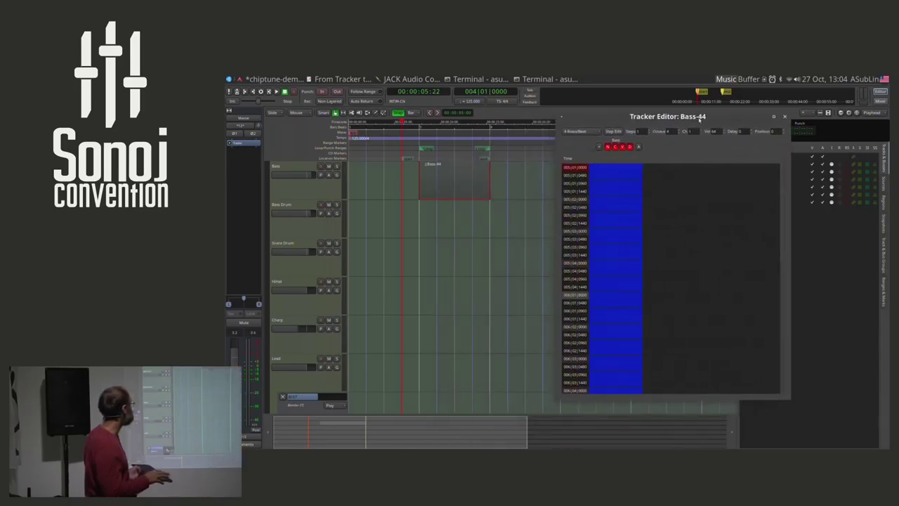
click(599, 147)
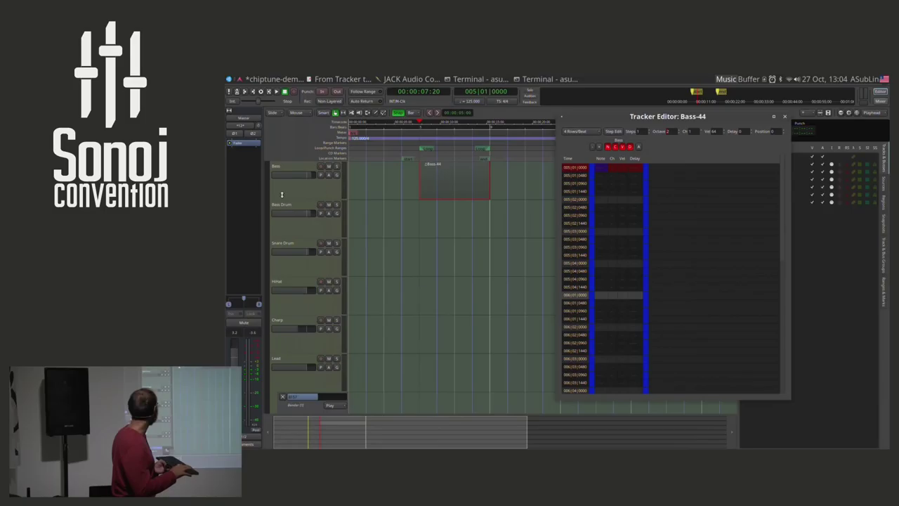
Select the Bass region and enable step editing on the note cell at 005|01|0000.
click(457, 182)
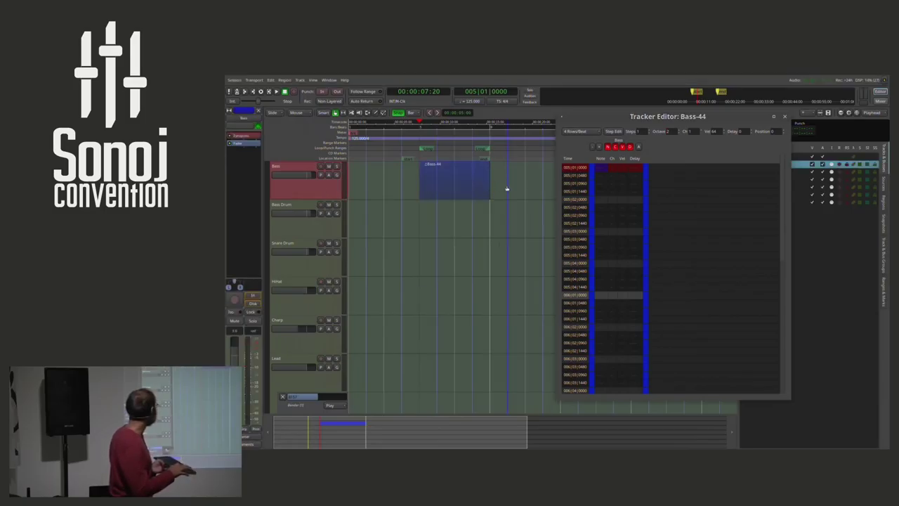
click(603, 171)
click(614, 131)
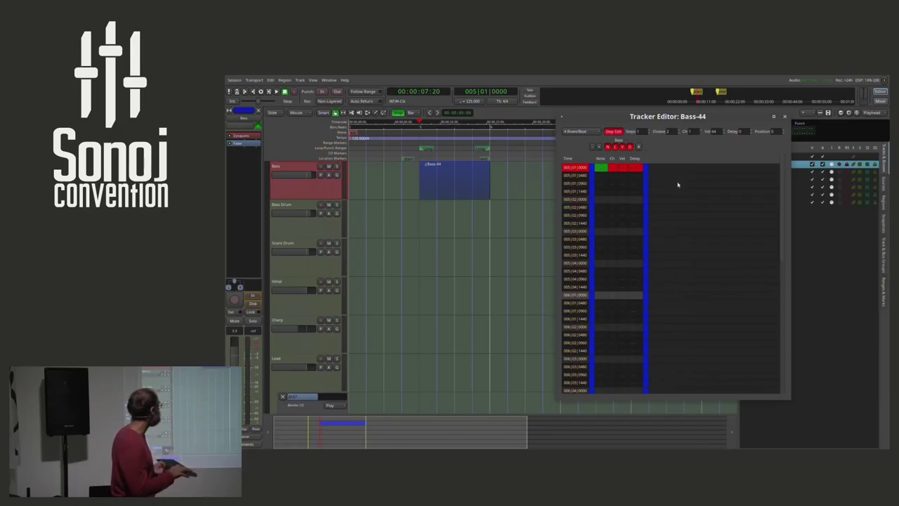
Step-enter a bass pattern in bar 5 with repeated B2 notes, an A2 at 005|02|1440 and note-offs between the phrases.
key(m)
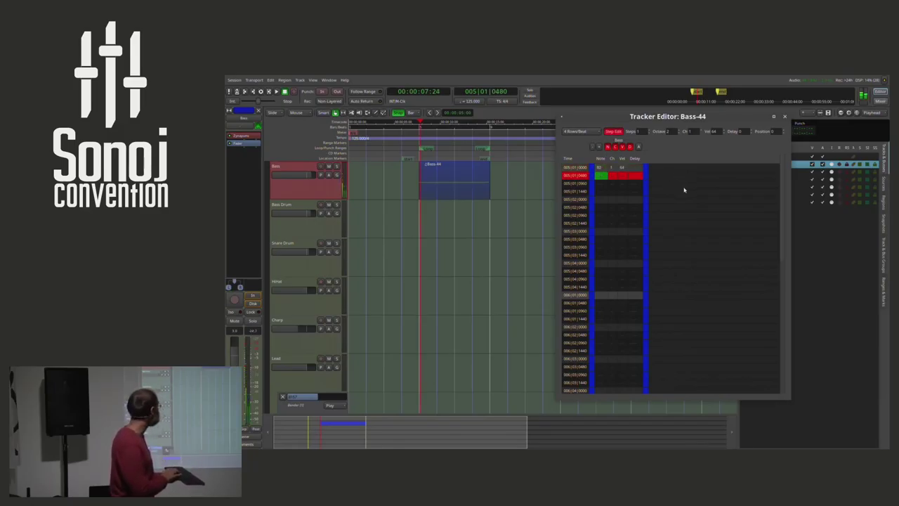
key(Down)
key(Down)
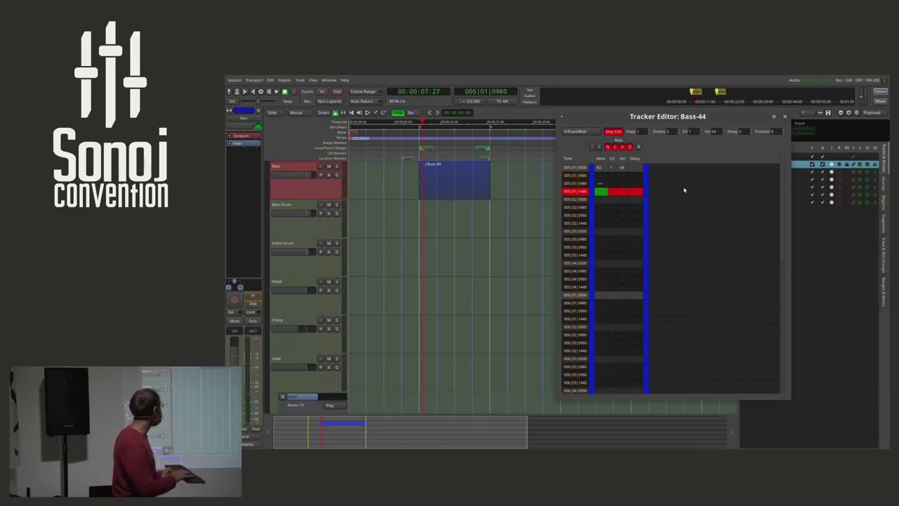
key(m)
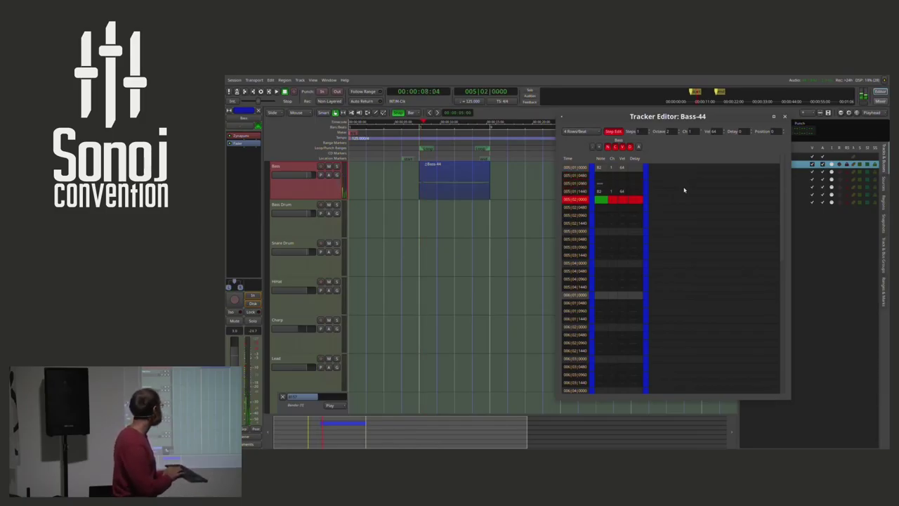
key(Down)
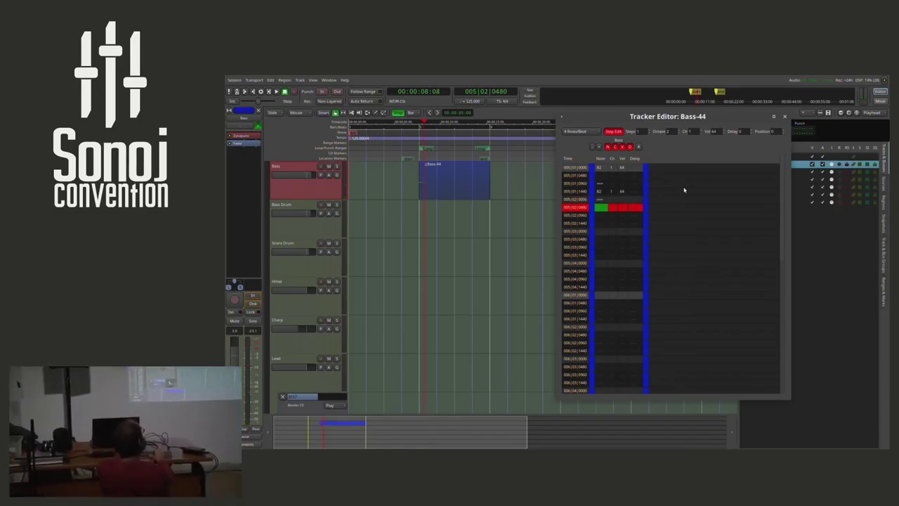
key(Down)
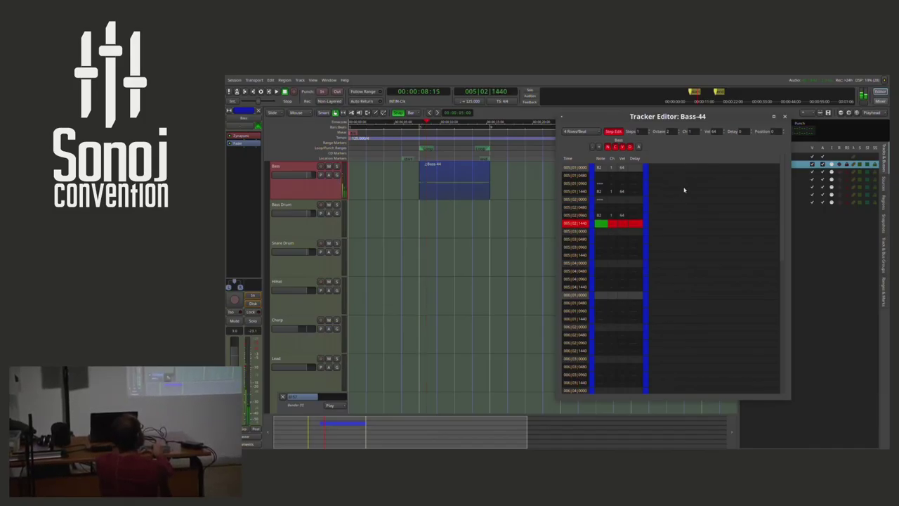
key(Down)
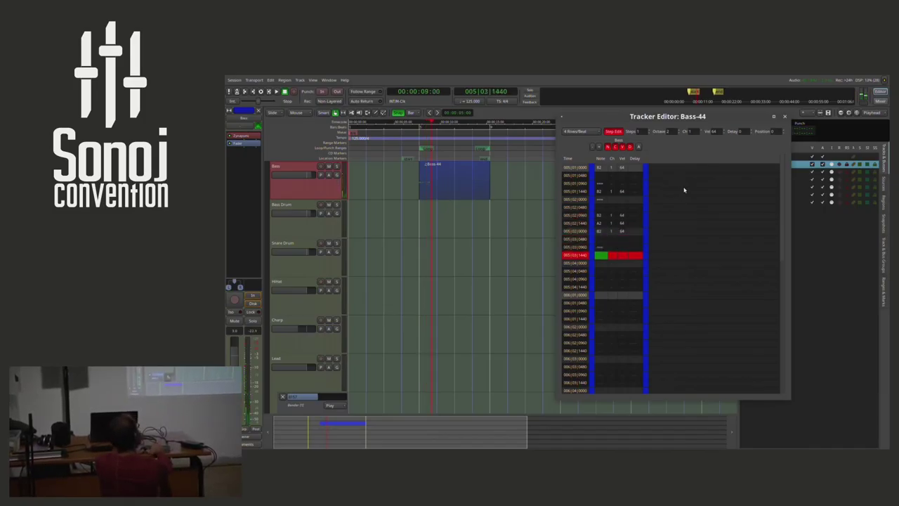
key(Down)
key(Down)
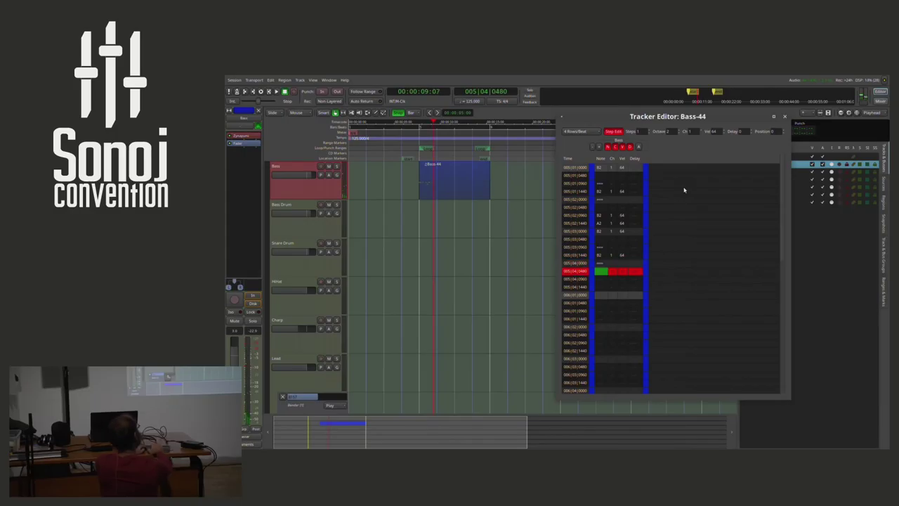
Return to the region's first row and replace the B2 notes at 005|01|0000, 005|01|1440 and 005|02|0960 with A2.
key(Up)
key(Up)
key(Up)
key(Up)
key(Up)
key(Up)
key(Up)
key(Up)
key(Up)
key(Up)
key(Up)
key(Up)
key(Up)
key(Up)
key(Up)
key(Up)
key(Up)
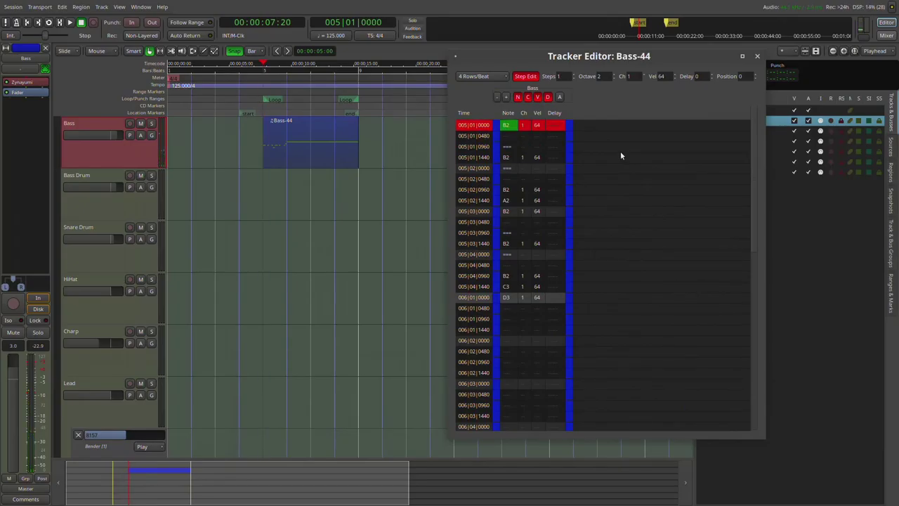
key(n)
key(Down)
key(Down)
key(n)
key(Down)
key(Down)
key(n)
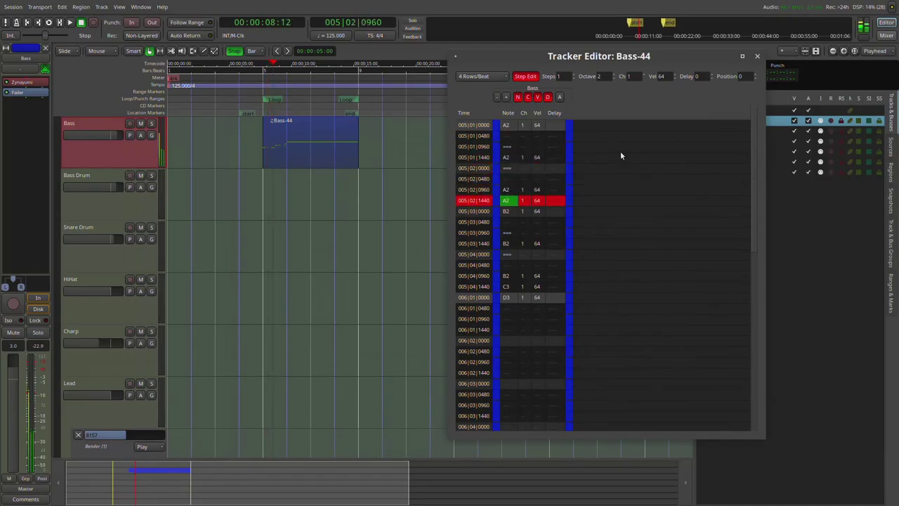
Lower the remaining phrase from 005|02|1440: G2, A2 for the bar's remaining B2 notes, B2 at 005|04|1440 and C3 at 006|01|0000.
key(Down)
key(b)
key(n)
key(Down)
key(Down)
key(n)
key(Down)
key(Down)
key(n)
key(m)
key(comma)
Enter note-offs at 006|01|0960 and 006|02|0000, with a C3 at 006|01|1440 between them.
key(Down)
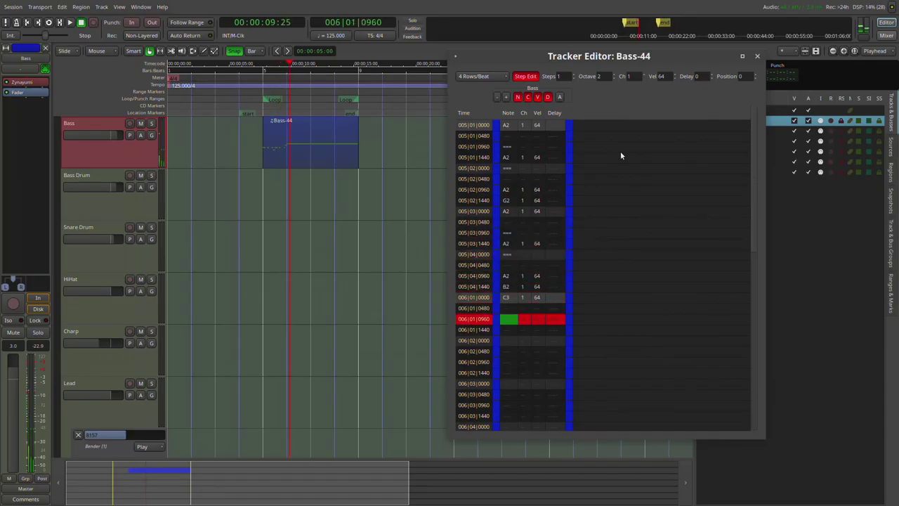
key(Down)
key(equal)
key(Up)
key(Up)
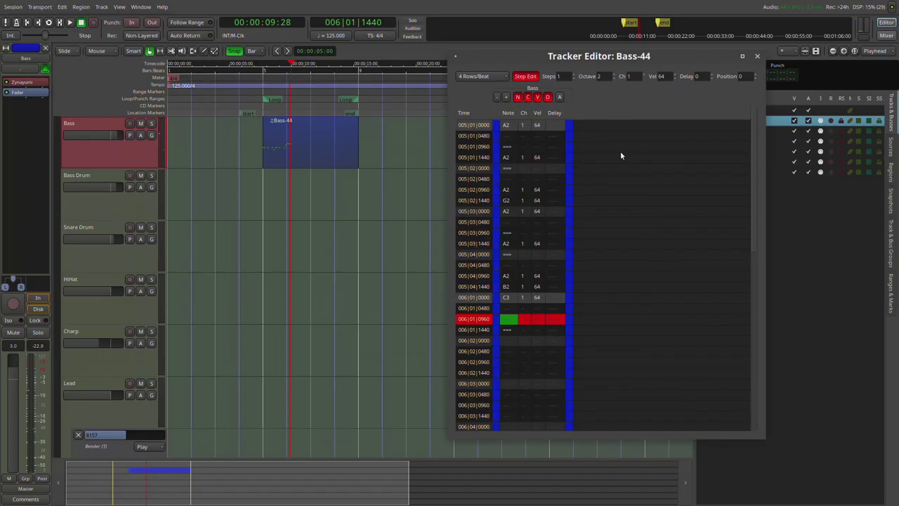
key(equal)
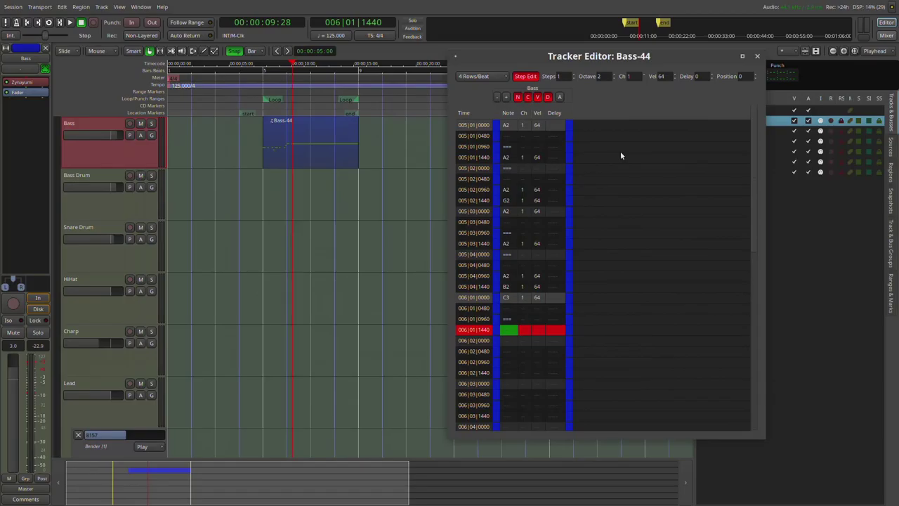
key(a)
key(equal)
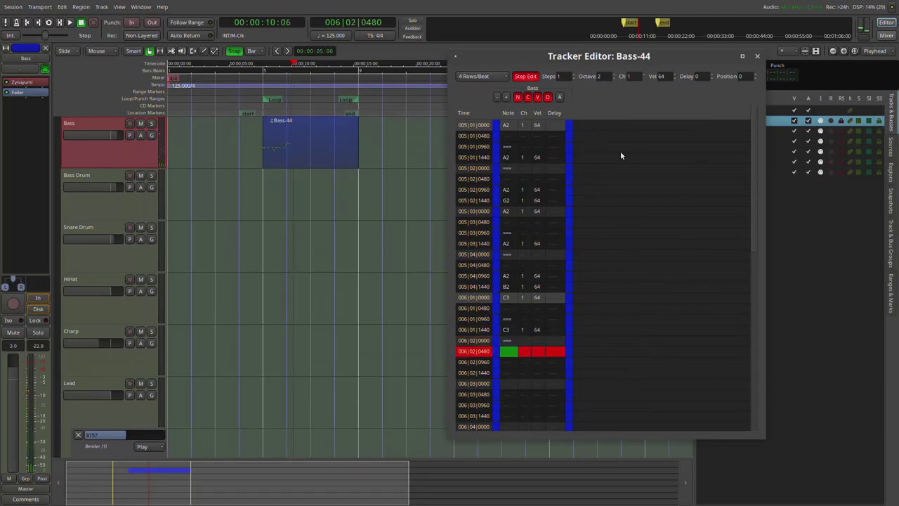
Enter C3, D3, G2 from 006|02|0960, a note-off at 006|03|0960, G2 at 006|03|1440 and a note-off at 006|04|0000.
key(space)
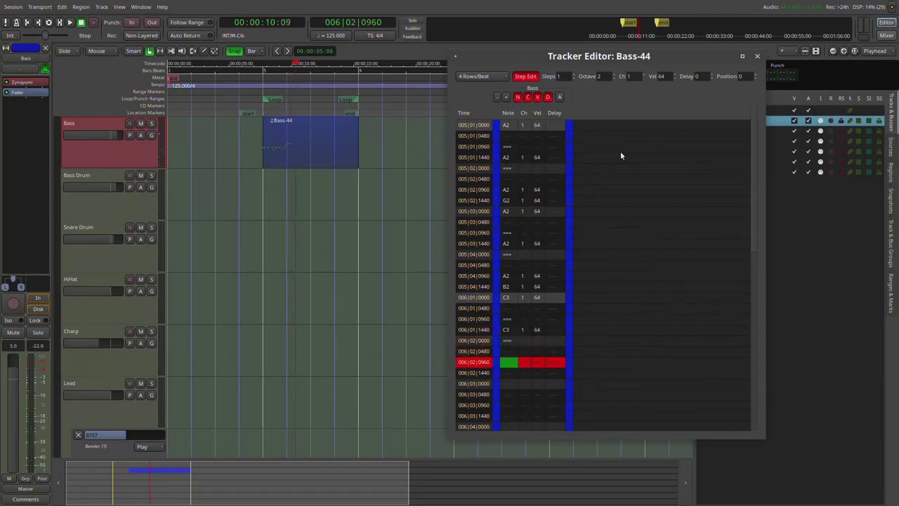
key(a)
key(s)
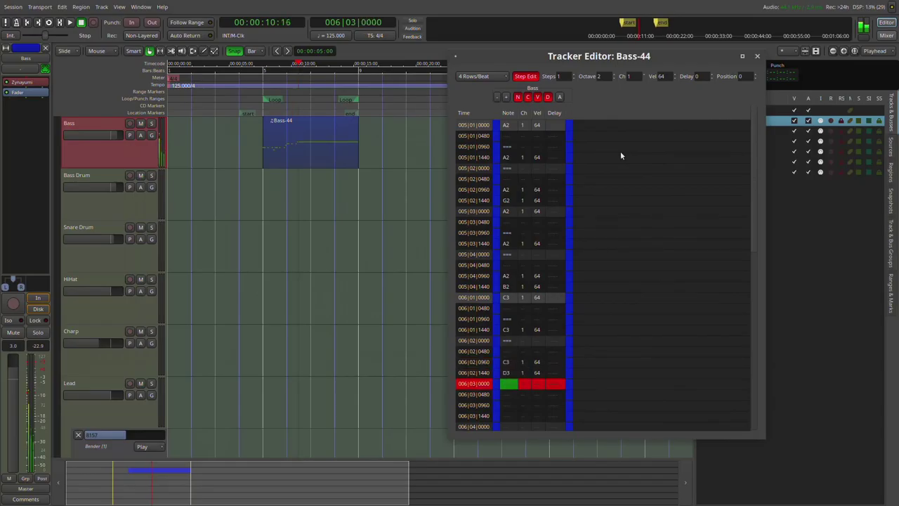
key(space)
key(space)
key(space)
key(space)
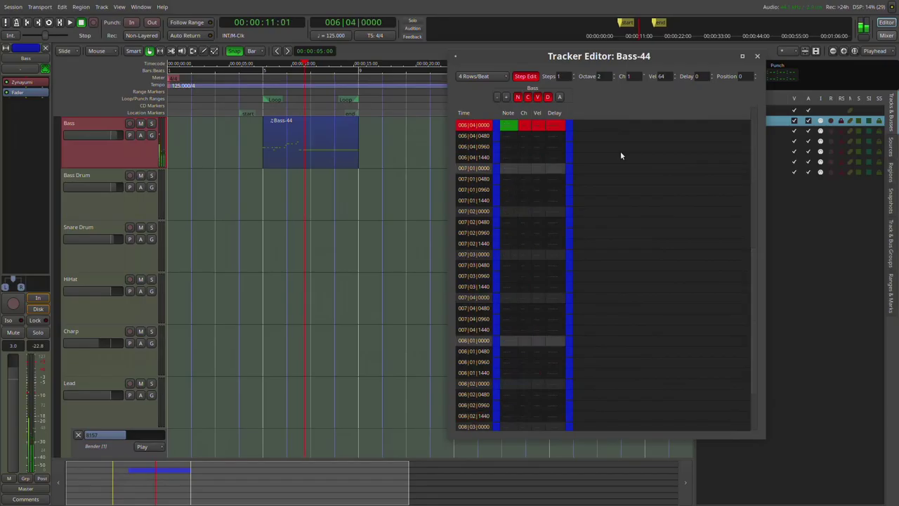
key(1)
Enter G2, A2, G2 from 006|04|0960, a note-off at 007|01|0960, G2 at 007|01|1440 and a note-off at 007|02|0000.
key(space)
key(b)
key(n)
key(b)
key(space)
key(1)
key(b)
key(1)
Enter G2, F2, E2 from 007|02|0960, a note-off at 007|03|0960, E2 at 007|03|1440 and a note-off at 007|04|0000.
key(space)
key(b)
key(v)
key(c)
key(space)
key(1)
key(c)
key(1)
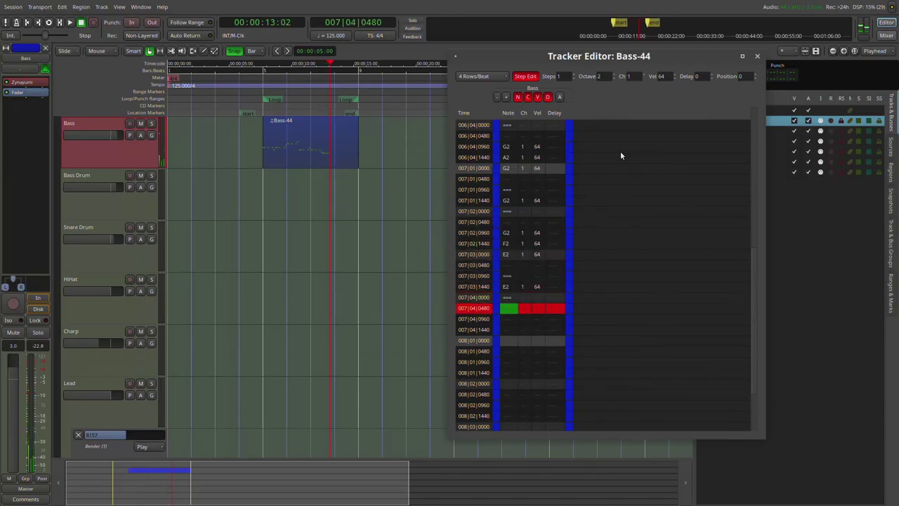
Enter E2, G2, F2 from 007|04|0960, a note-off at 008|01|0960, F2 at 008|01|1440 and a note-off at 008|02|0000.
key(space)
key(c)
key(b)
key(v)
key(space)
key(1)
key(v)
key(1)
Enter F2, A2, G2 from 008|02|0960, a note-off at 008|03|0960 and G2 at 008|03|1440.
key(space)
key(c)
key(b)
key(BackSpace)
key(BackSpace)
key(v)
key(n)
key(b)
key(space)
key(1)
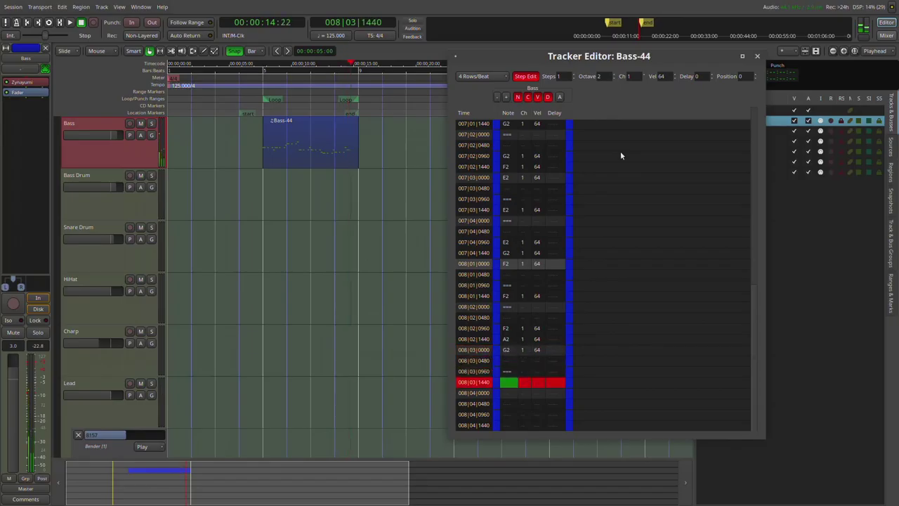
key(b)
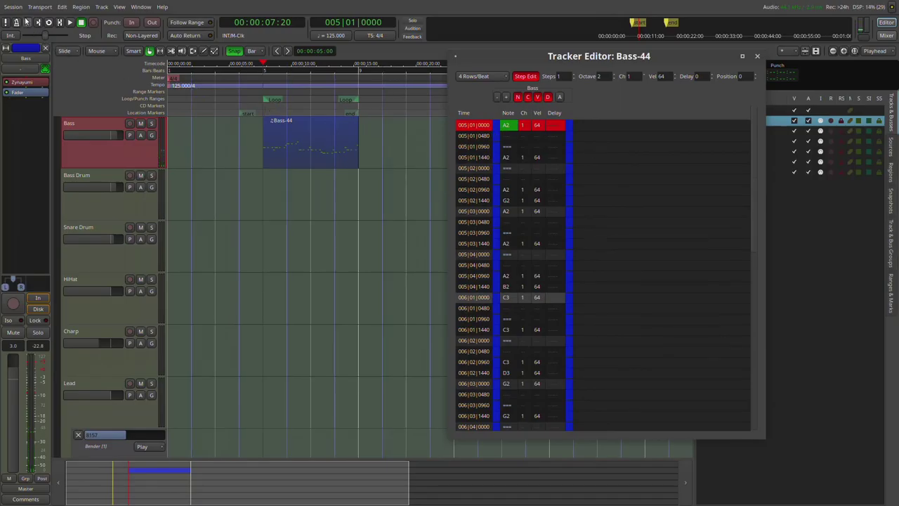
Play the loop range to audition the bass line.
click(49, 22)
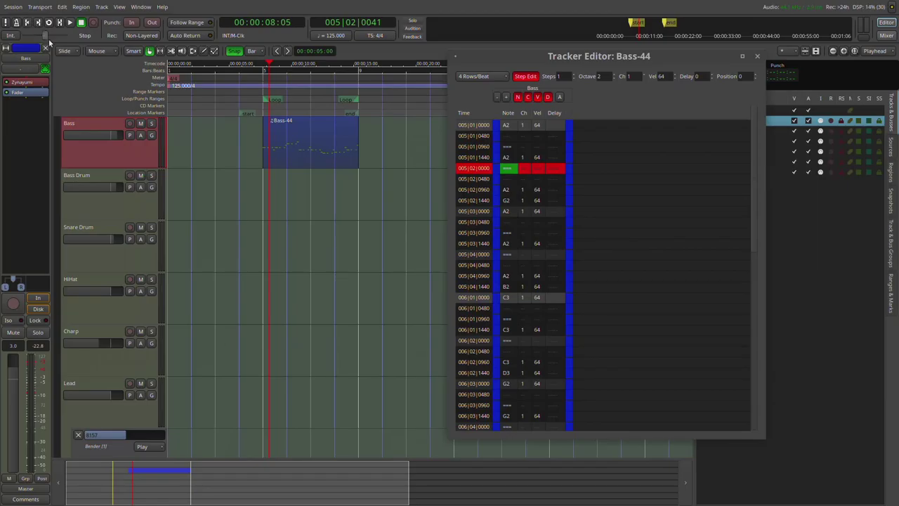
Draw MIDI regions from bar 5 to bar 9 on the Bass Drum, Snare Drum and HiHat tracks.
click(204, 51)
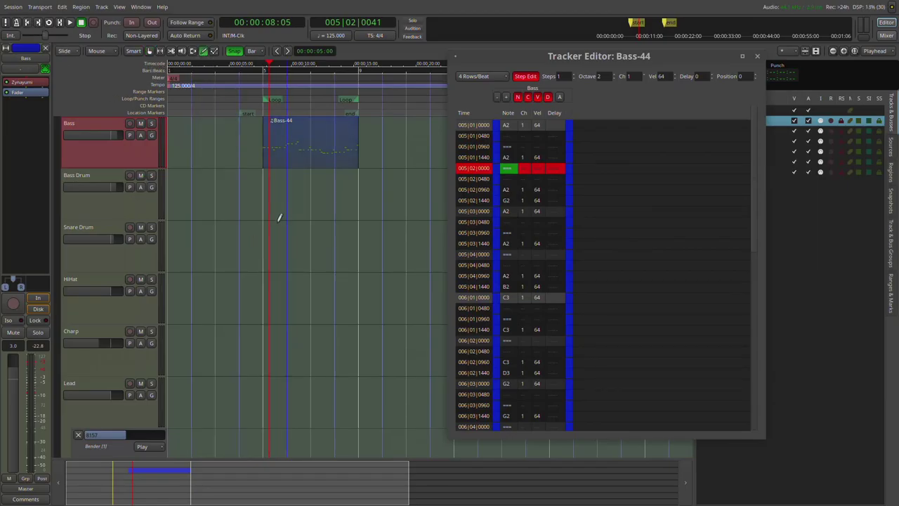
drag(272, 200, 356, 203)
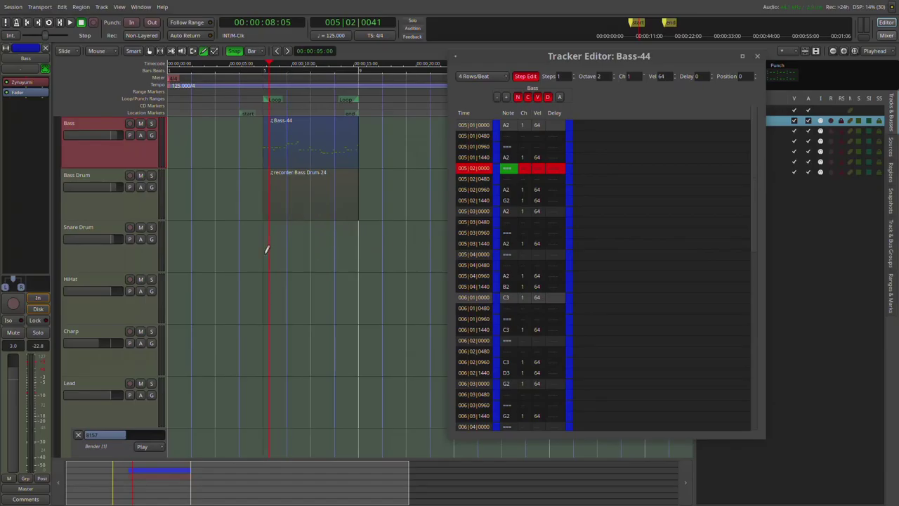
drag(265, 246, 353, 246)
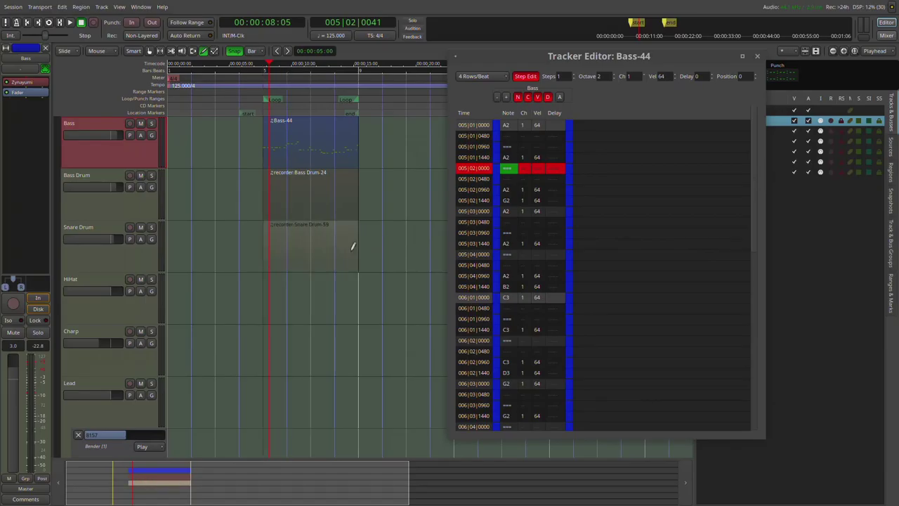
drag(265, 290, 351, 293)
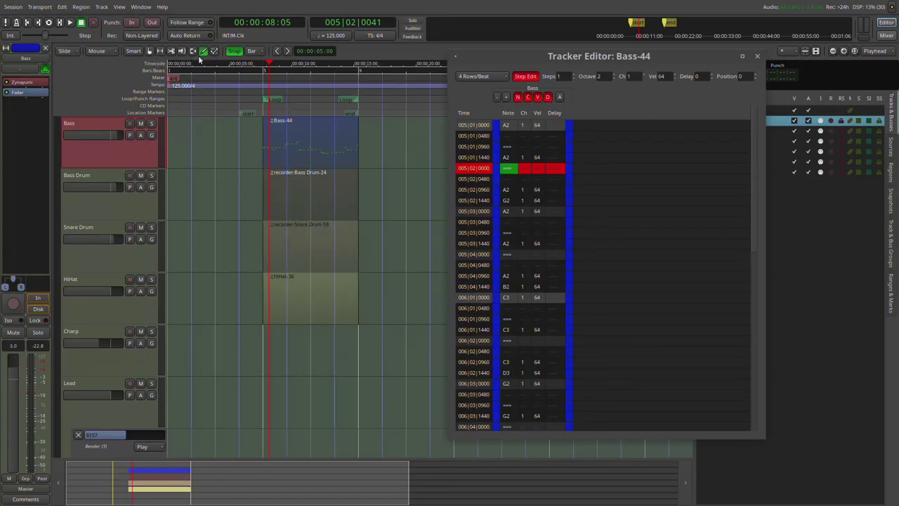
Select the Bass, Bass Drum, Snare Drum and HiHat regions together and open them in one Tracker Editor.
click(149, 50)
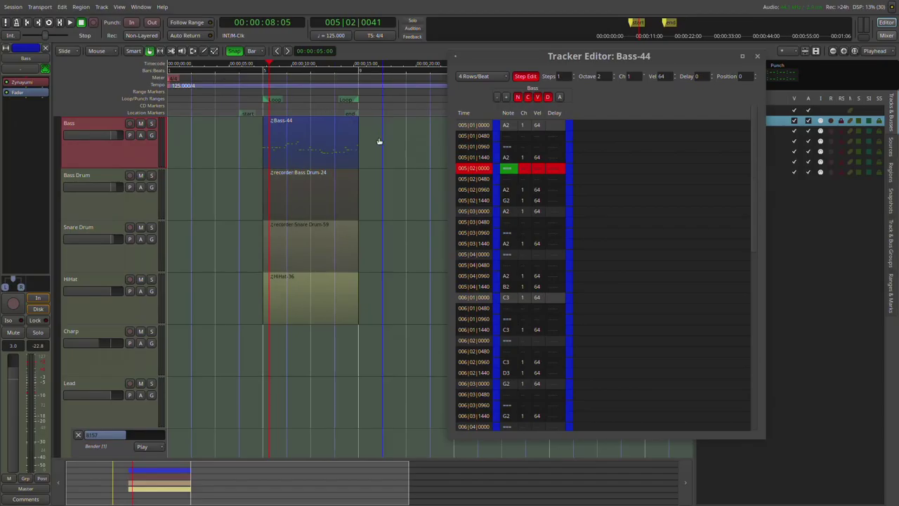
drag(387, 134, 302, 299)
right_click(307, 151)
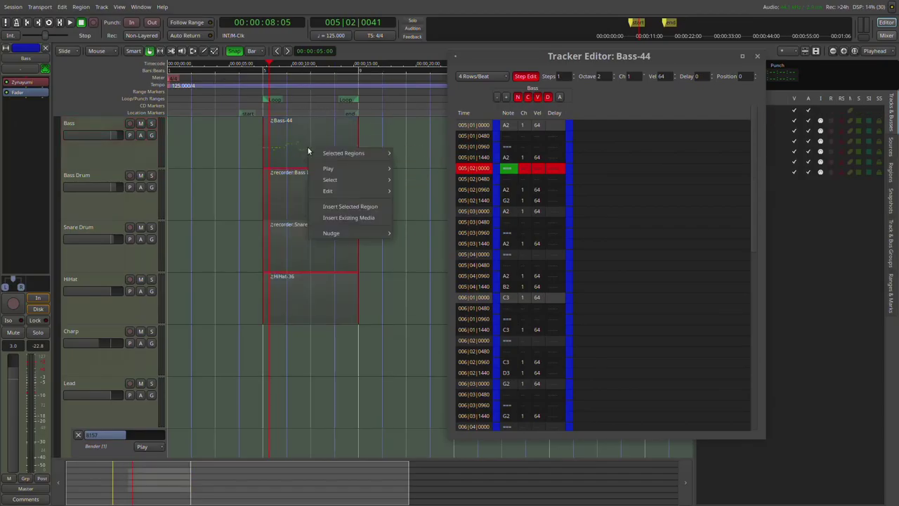
mouse_move(351, 154)
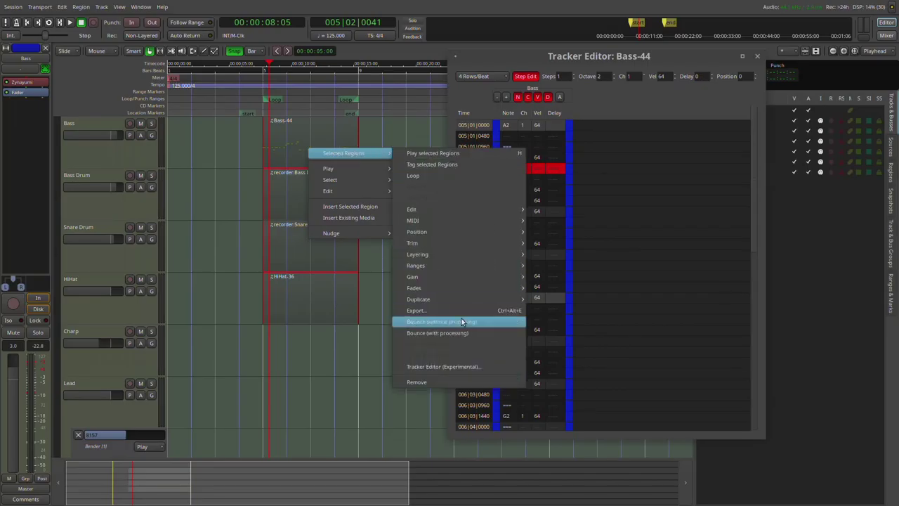
click(448, 366)
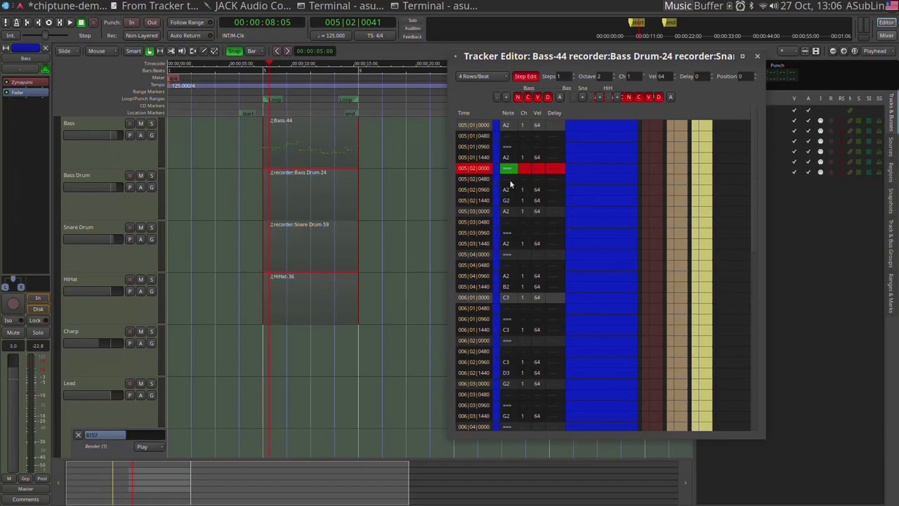
Add a note column to each of the Bass Drum, Snare Drum and HiHat tracks.
click(508, 180)
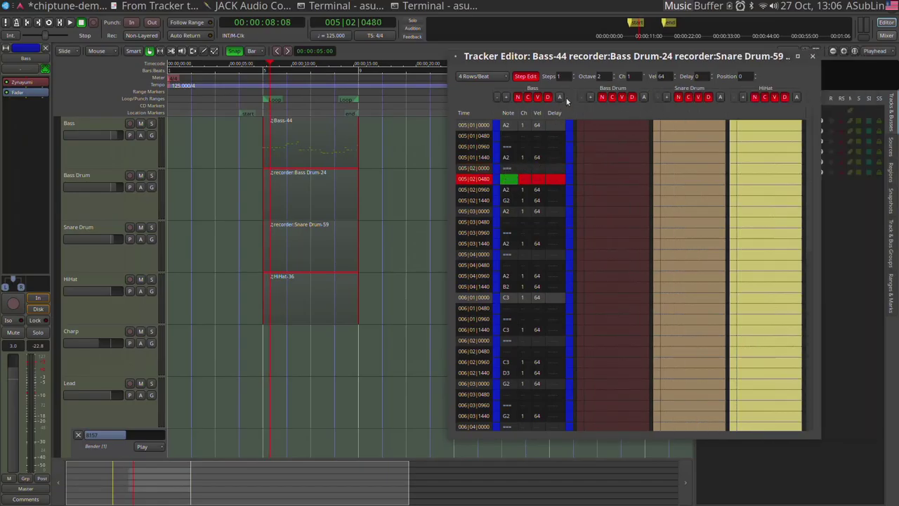
click(590, 97)
click(593, 179)
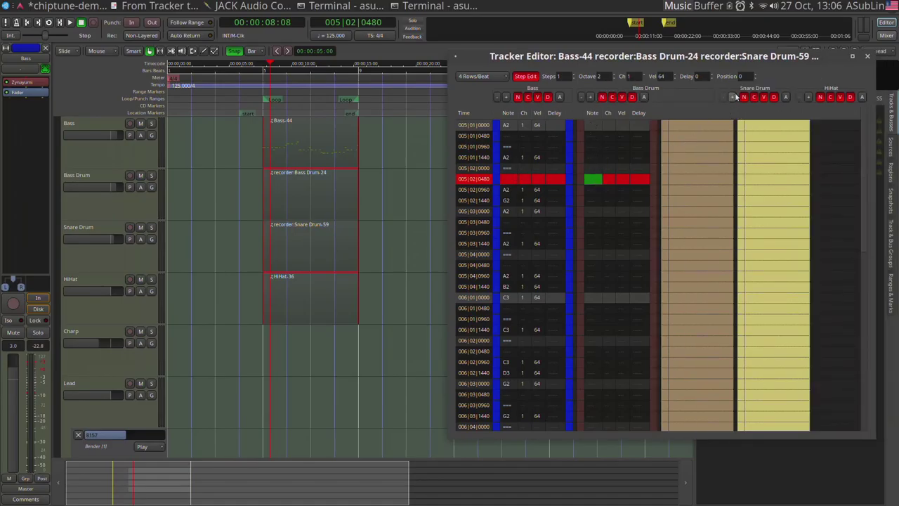
click(734, 97)
click(751, 97)
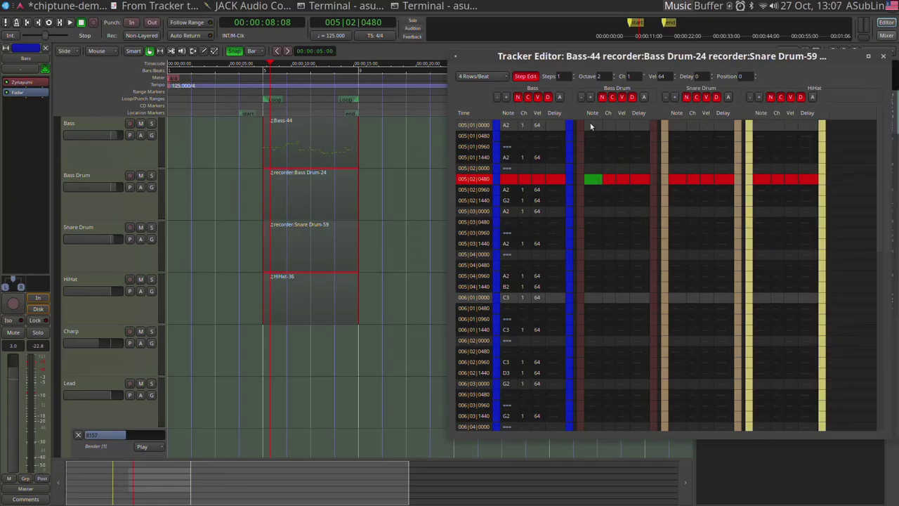
With octave 3 and 16 steps, step-enter Snare Drum note B4 on beat 3 of each bar from 005|03|0000.
click(591, 126)
click(525, 76)
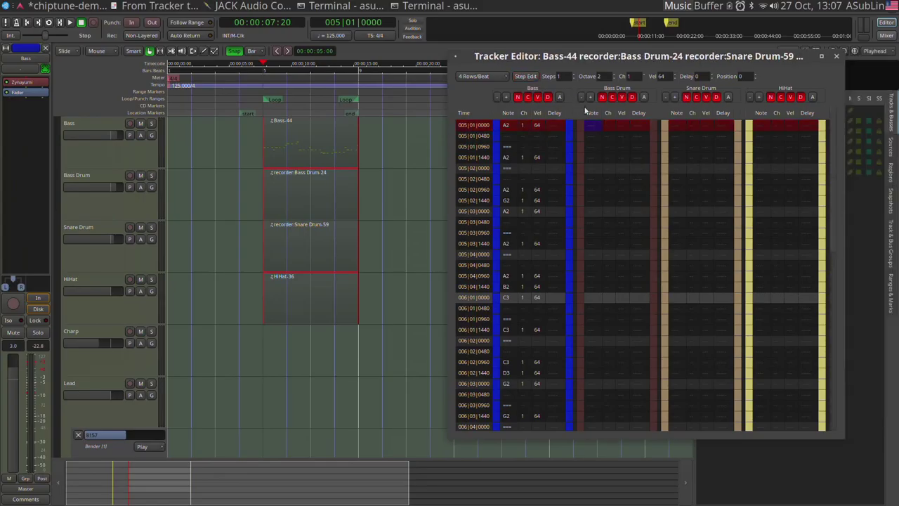
click(679, 211)
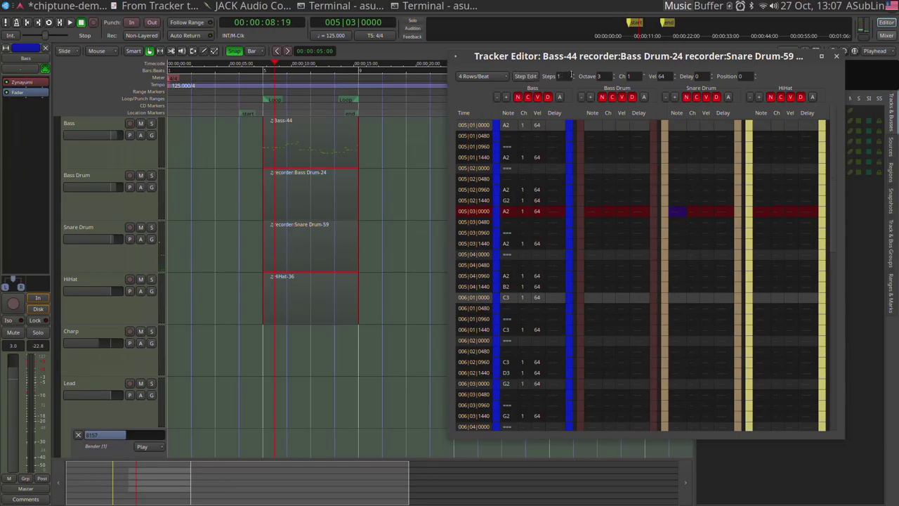
scroll(572, 76, up, 1)
click(523, 75)
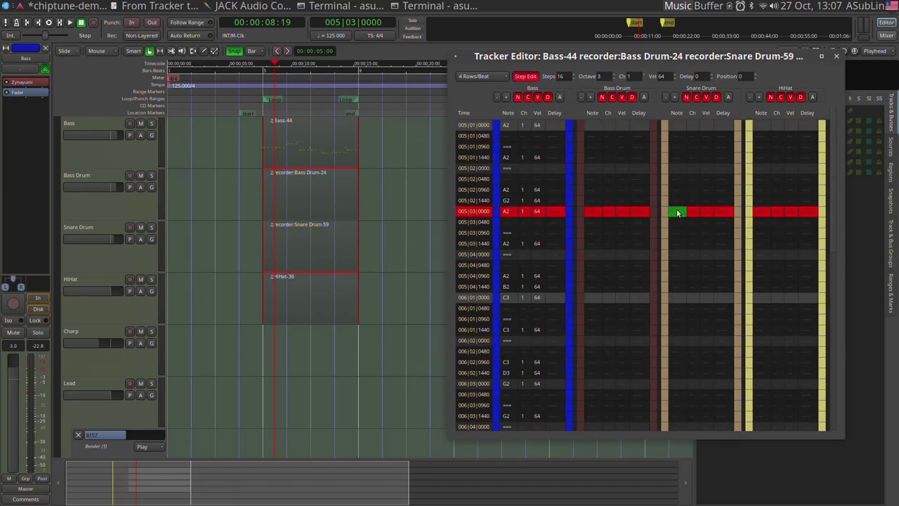
key(u)
key(u)
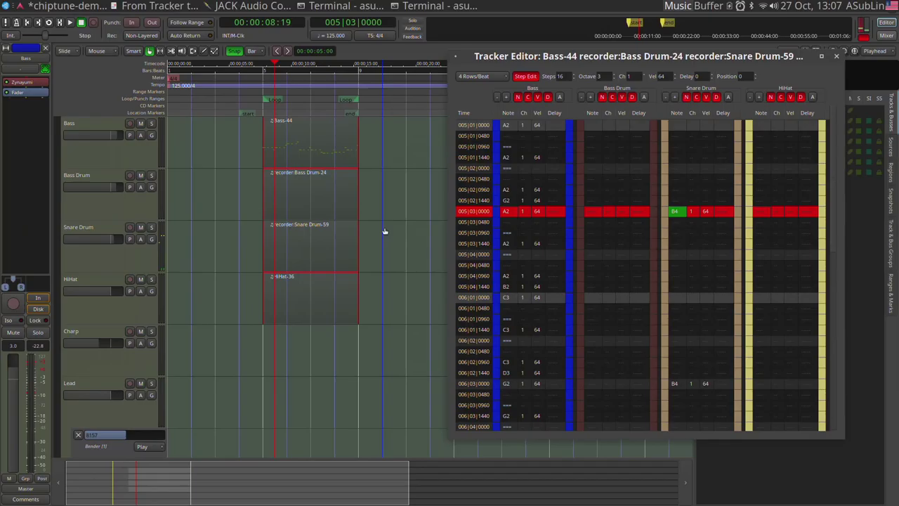
Fit the Snare Drum track's note range to its contents.
click(85, 228)
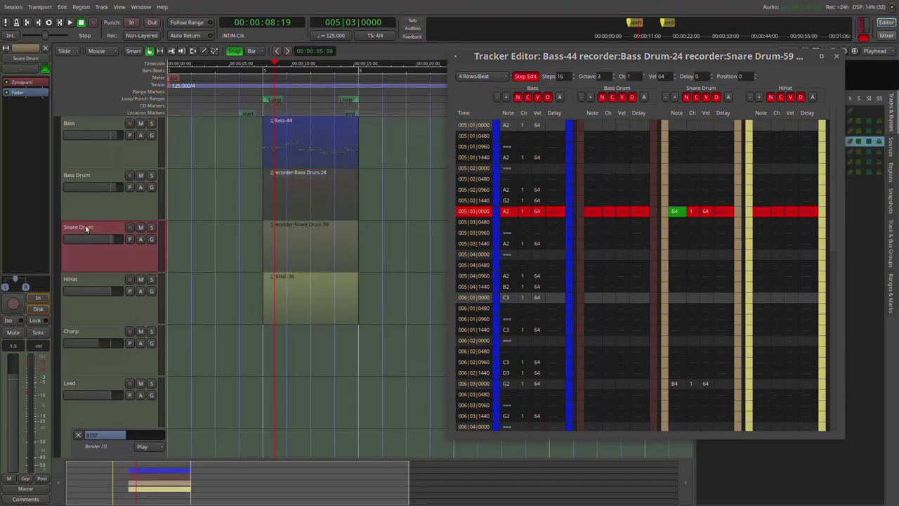
right_click(85, 228)
mouse_move(111, 296)
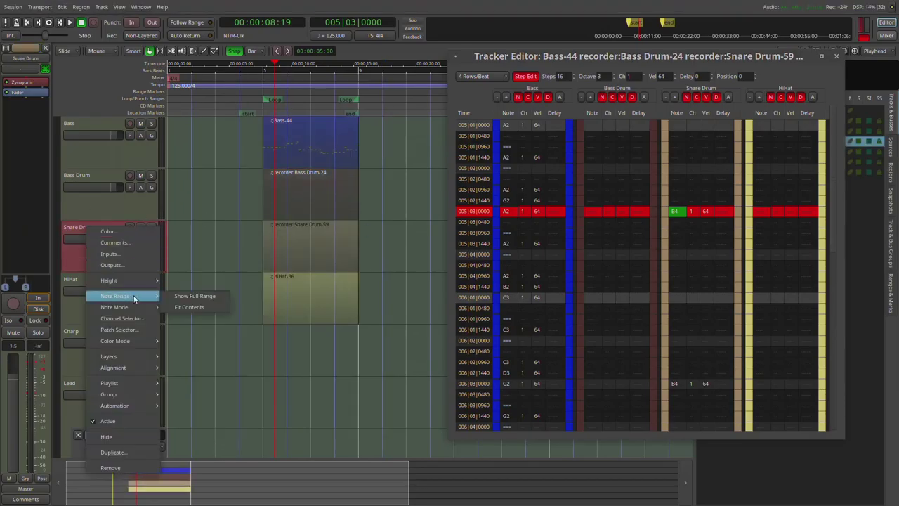
click(184, 306)
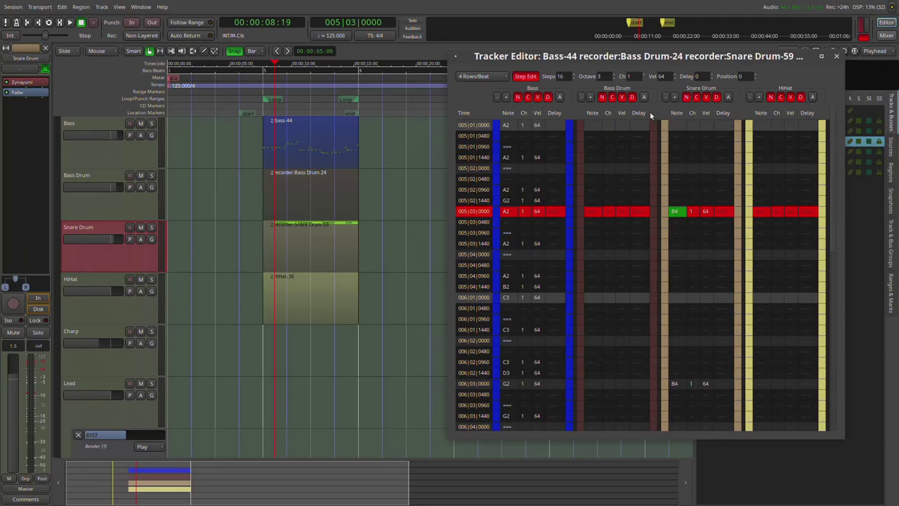
With octave 4 and 2 steps, fill the HiHat track with C6 on every second row from 005|01|0000.
scroll(574, 76, down, 12)
click(760, 126)
click(525, 75)
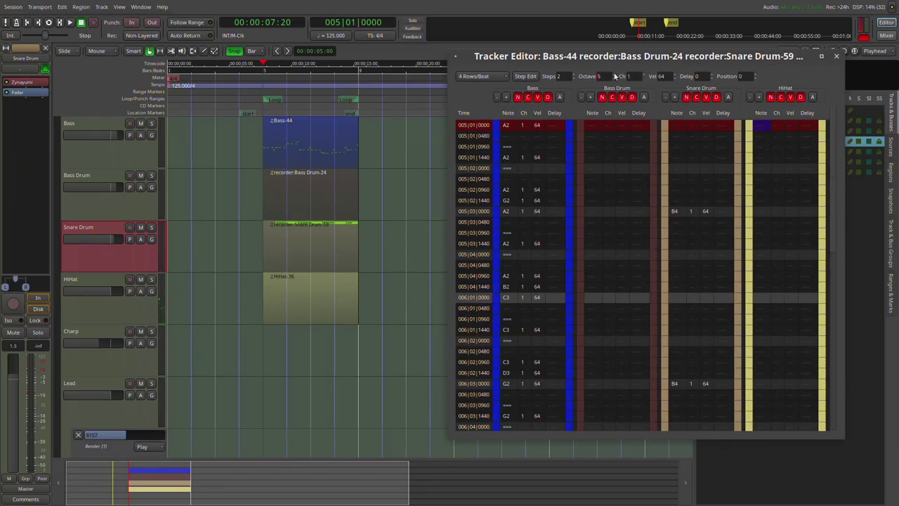
click(614, 78)
click(524, 77)
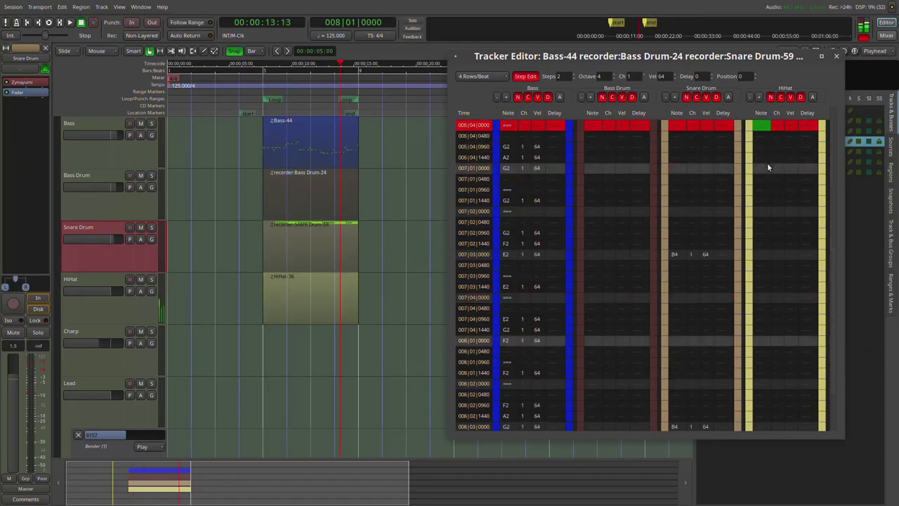
key(space)
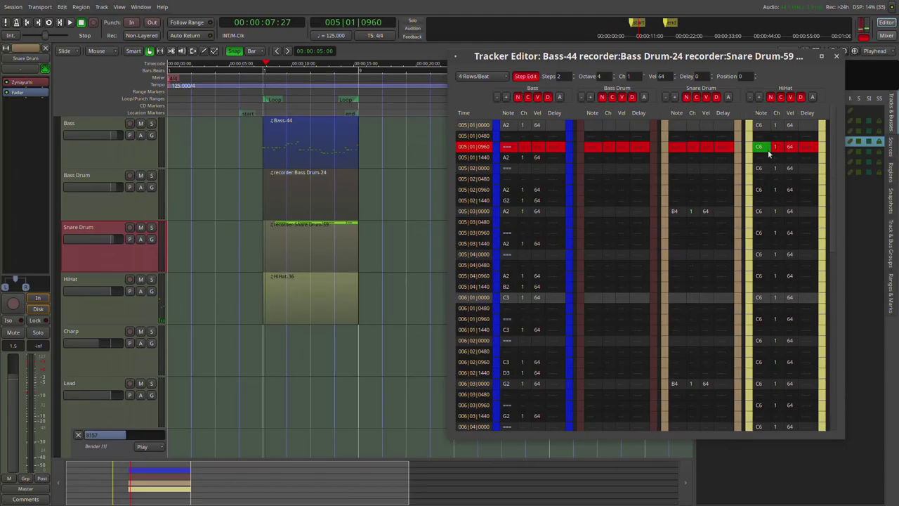
click(764, 125)
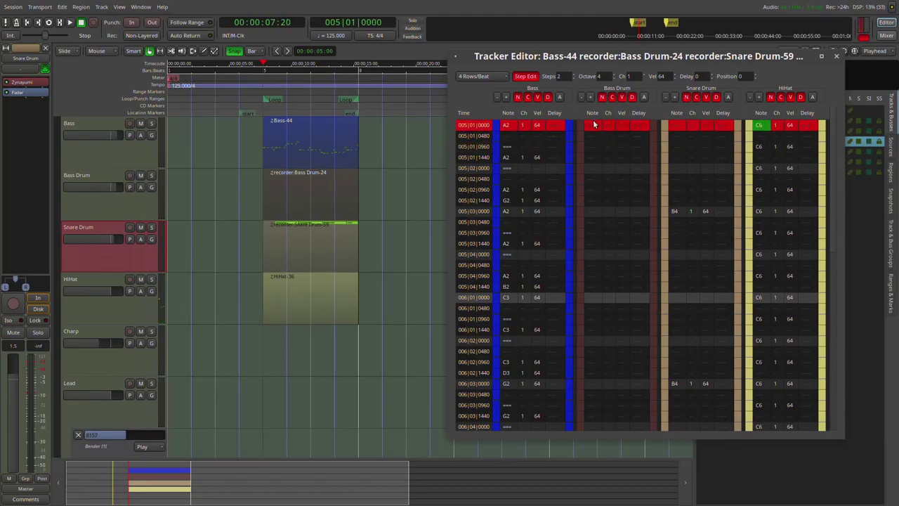
Set the octave to 2 and enter Bass Drum note A3 at 005|01|0000.
click(594, 124)
click(523, 77)
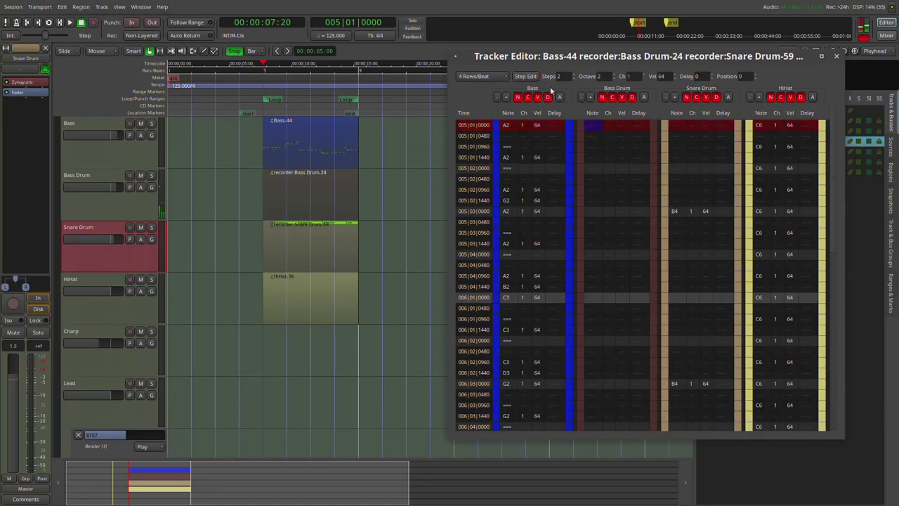
click(525, 76)
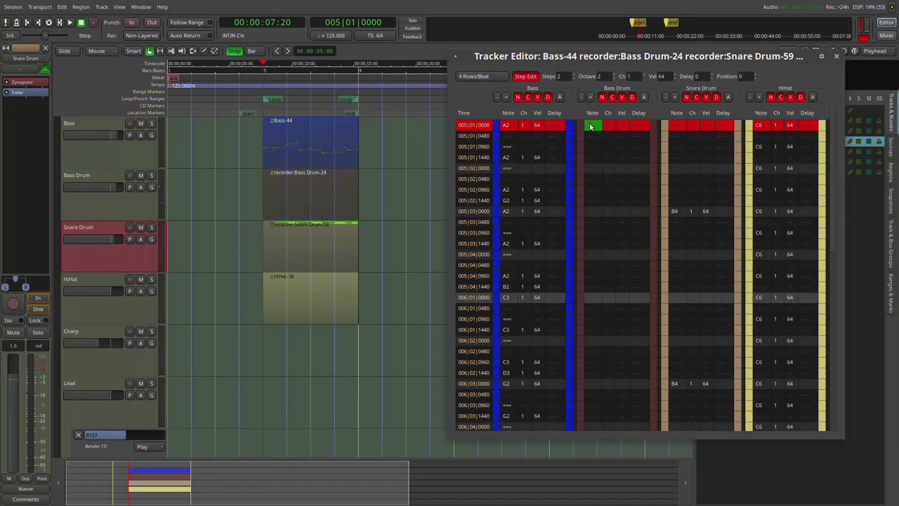
key(m)
key(BackSpace)
key(n)
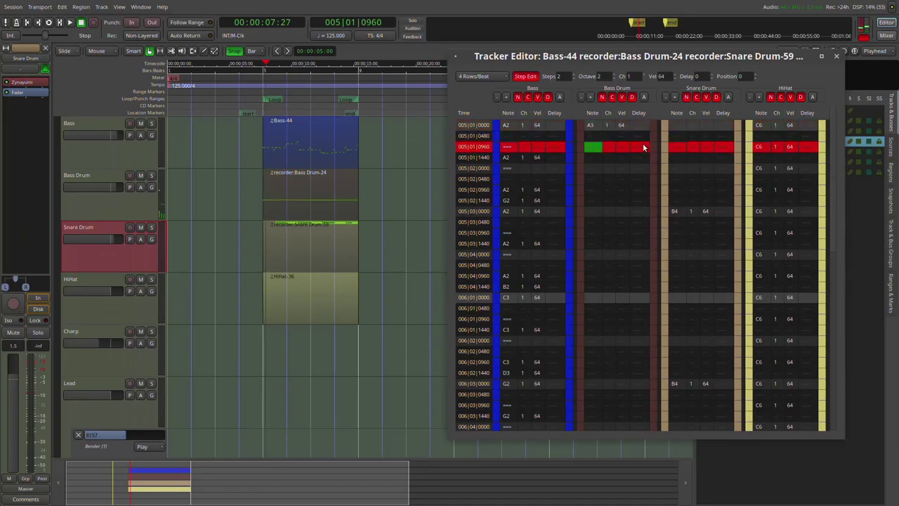
Enter Bass Drum notes A3 at 005|03|0960 and C4 at 006|01|0000.
key(space)
key(space)
key(space)
key(space)
key(space)
key(space)
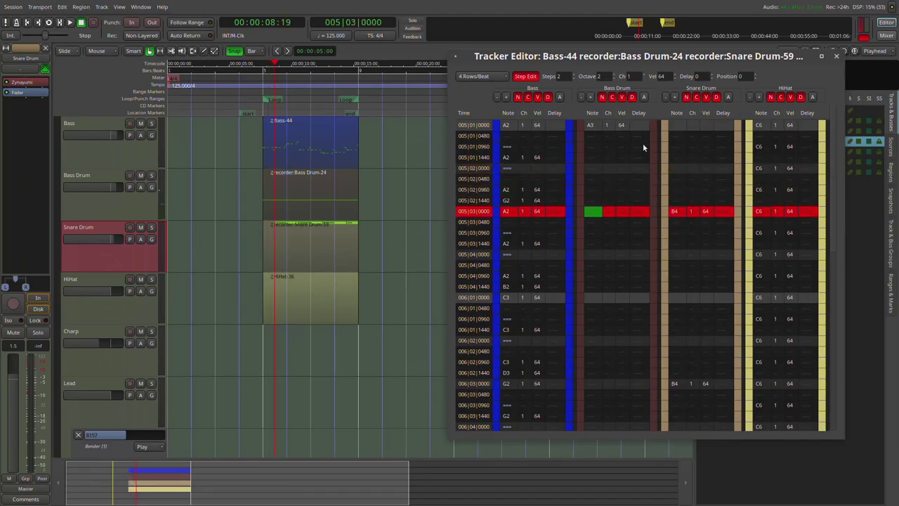
key(space)
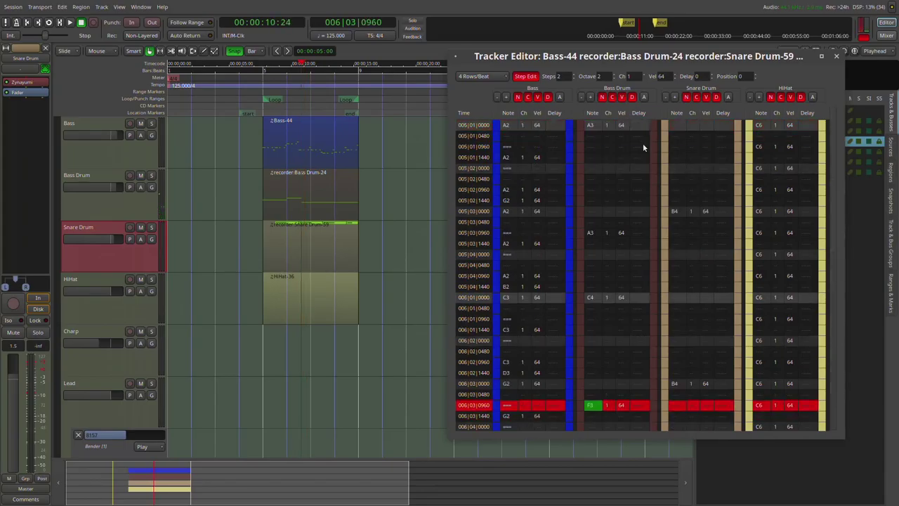
Enter Bass Drum note G3 at 006|03|0960, 006|04|0000 and 007|01|0000, and E3 at 007|03|0960.
key(t)
key(t)
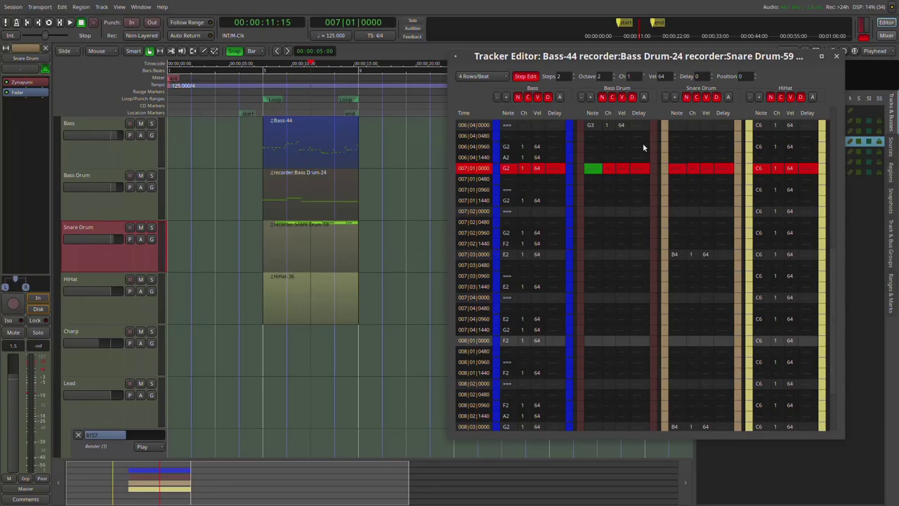
key(t)
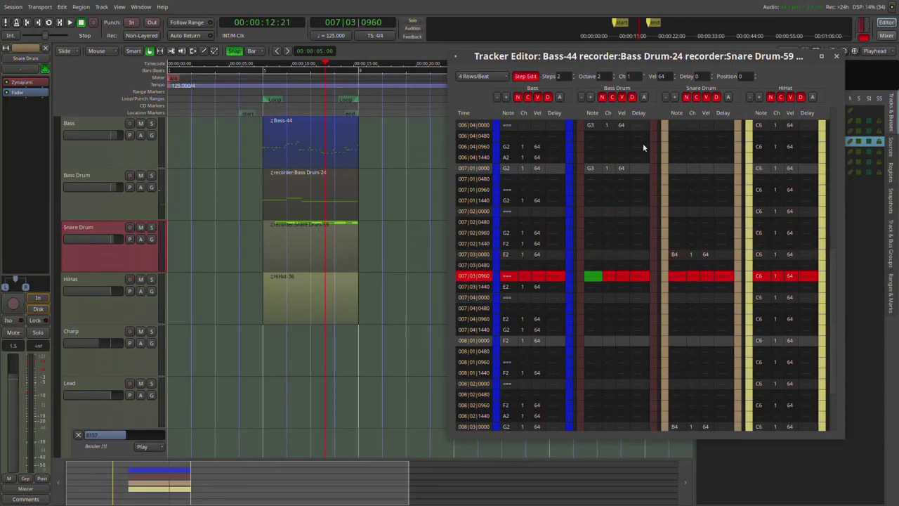
key(e)
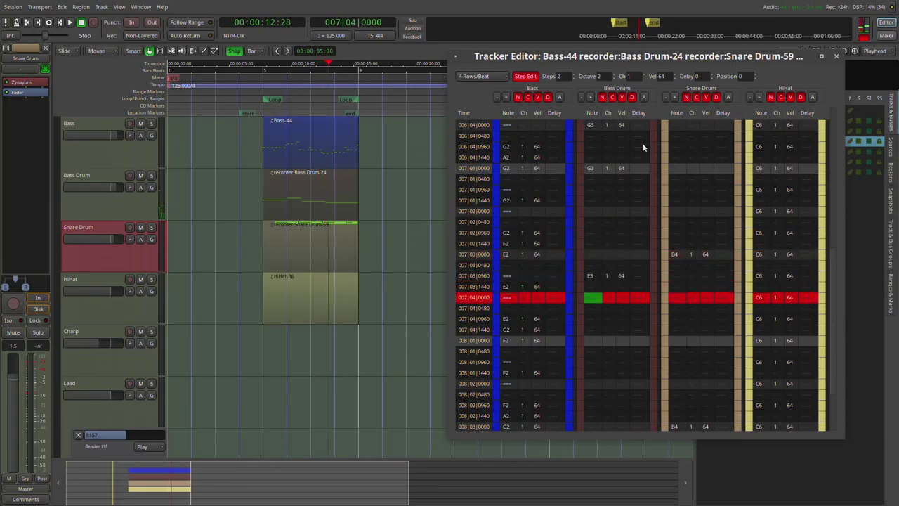
Enter Bass Drum note F3 at 008|01|0000.
key(Down)
key(Down)
key(Down)
key(Down)
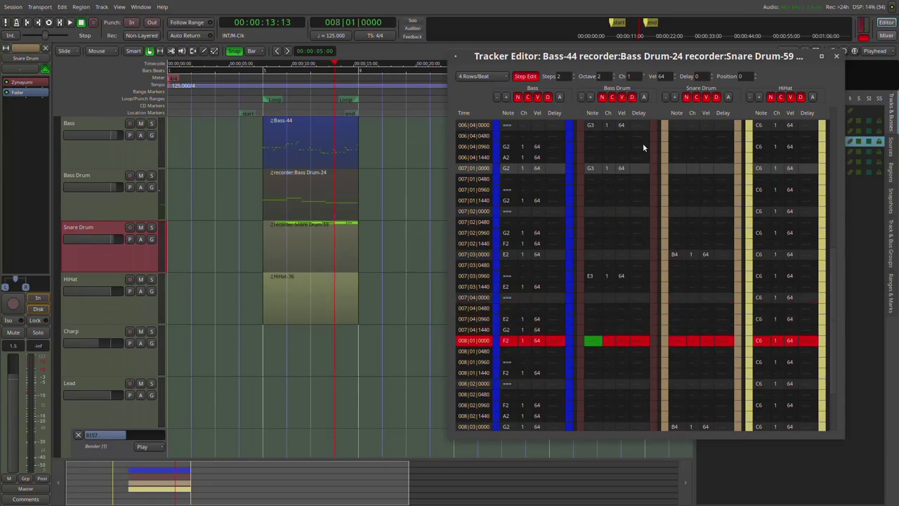
key(f)
Enter Bass Drum note G3 at 008|03|0960 and 008|04|0000.
key(Down)
key(Down)
key(Down)
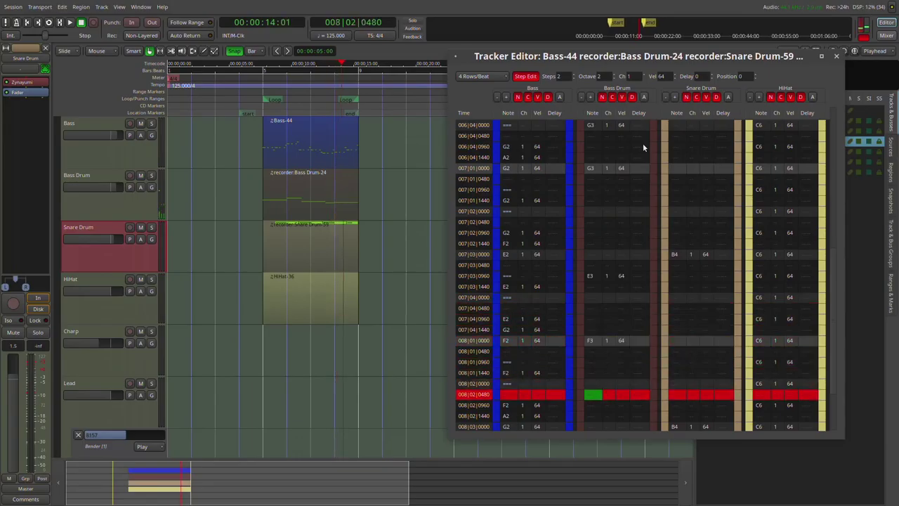
key(Down)
key(Down)
key(Down)
key(Down)
key(Down)
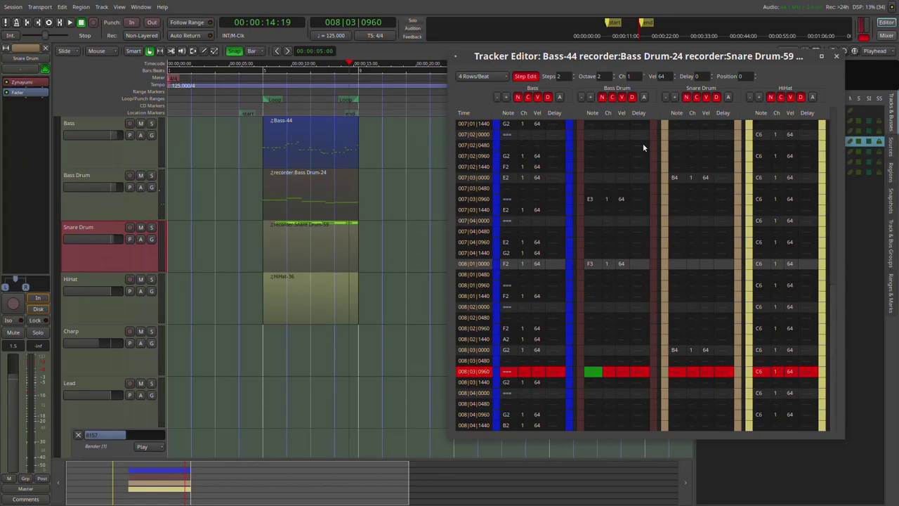
key(g)
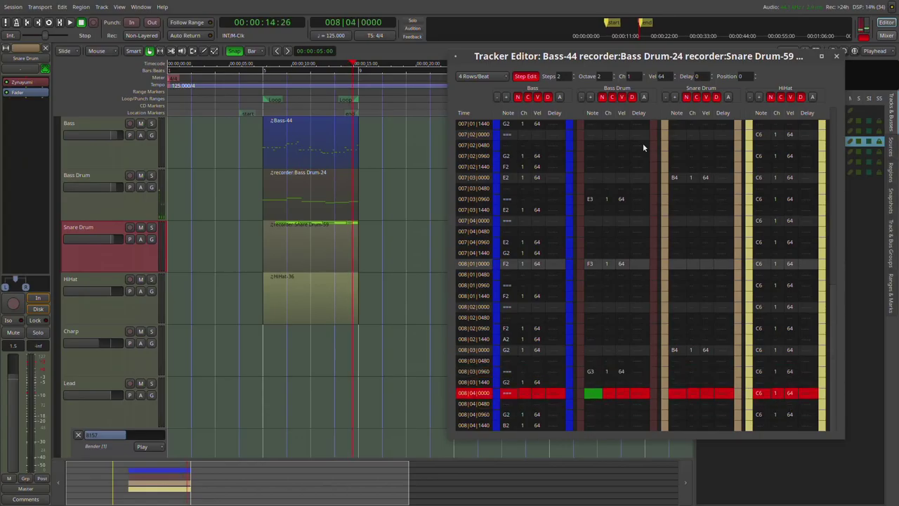
key(g)
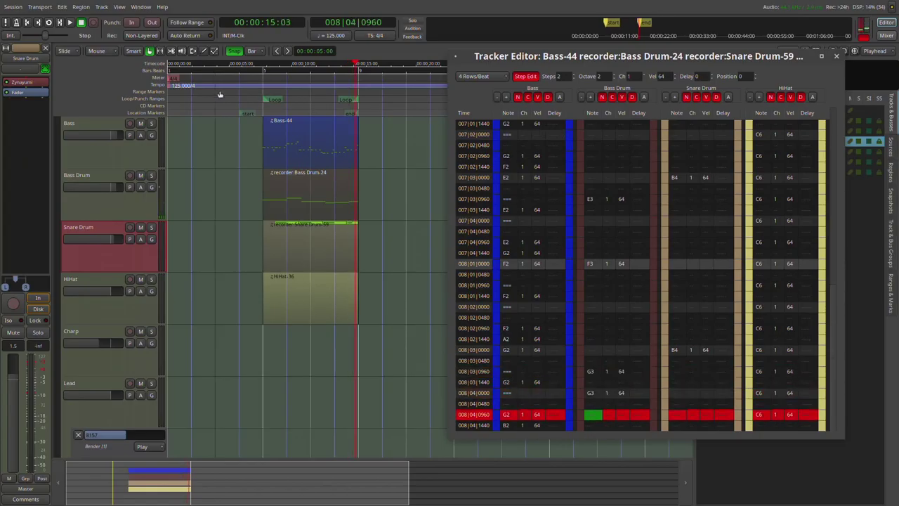
Play the loop range to audition the bass and drum parts together, and stop playback.
click(48, 22)
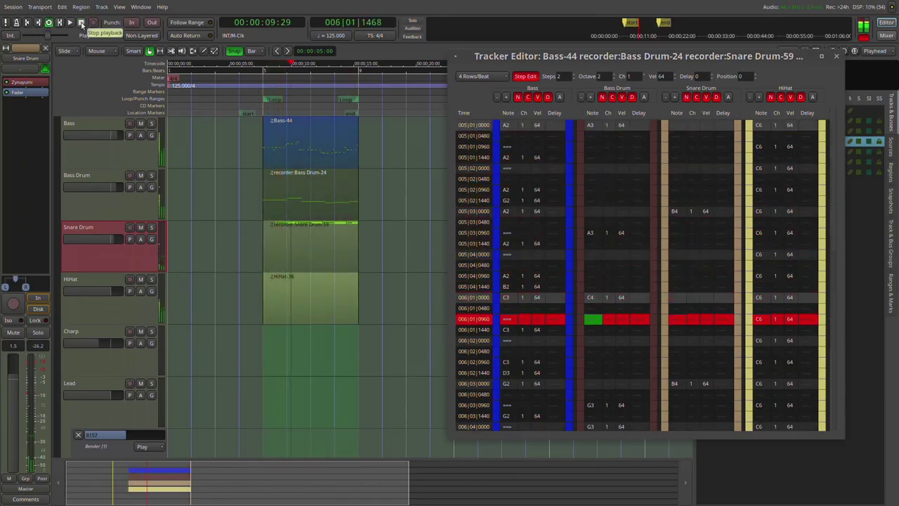
click(80, 23)
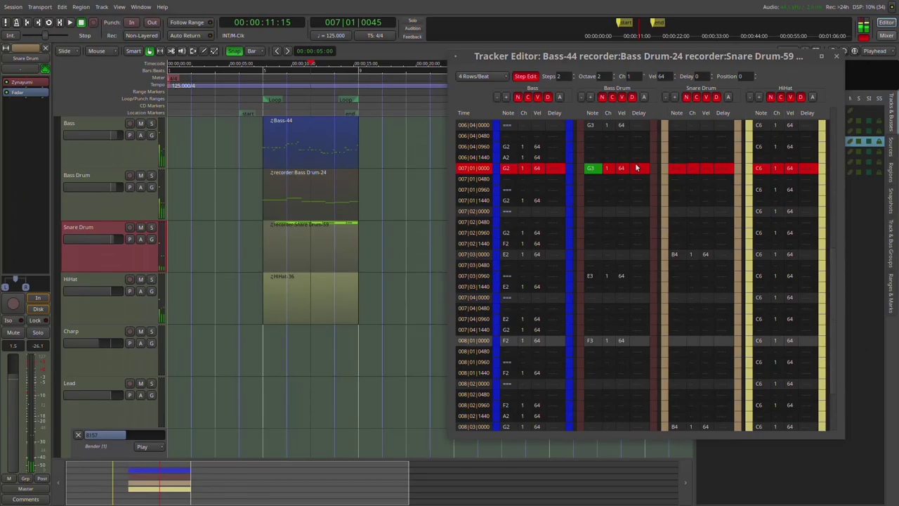
Set the velocity of the Snare Drum's B4 notes to 94.
click(621, 125)
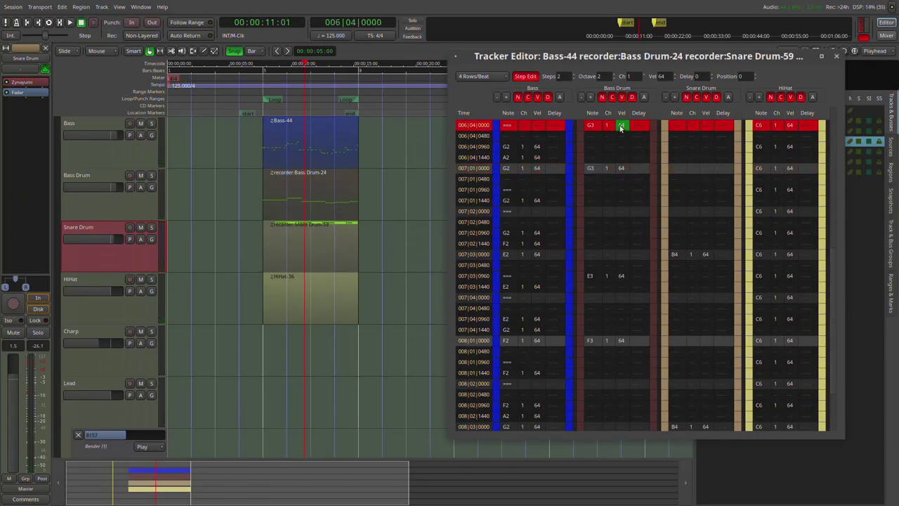
click(706, 255)
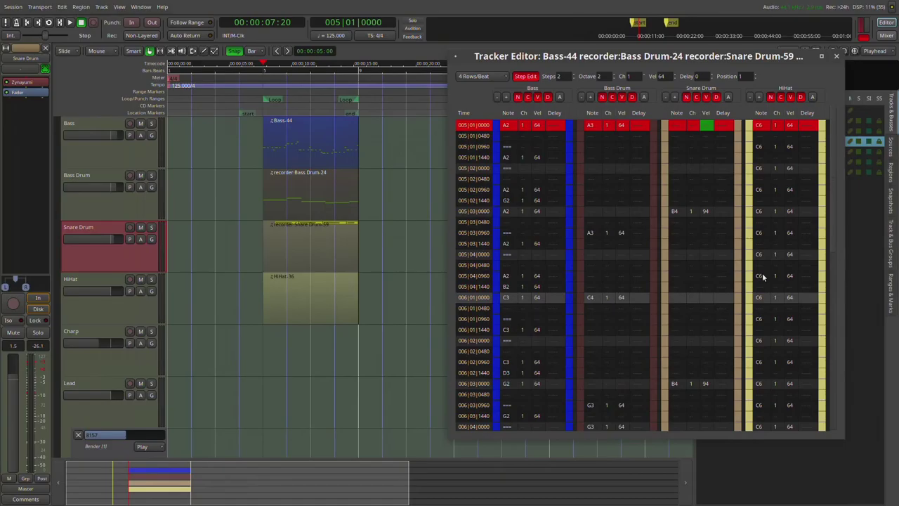
Set the velocity of the Bass Drum notes to 94.
click(620, 125)
text(94)
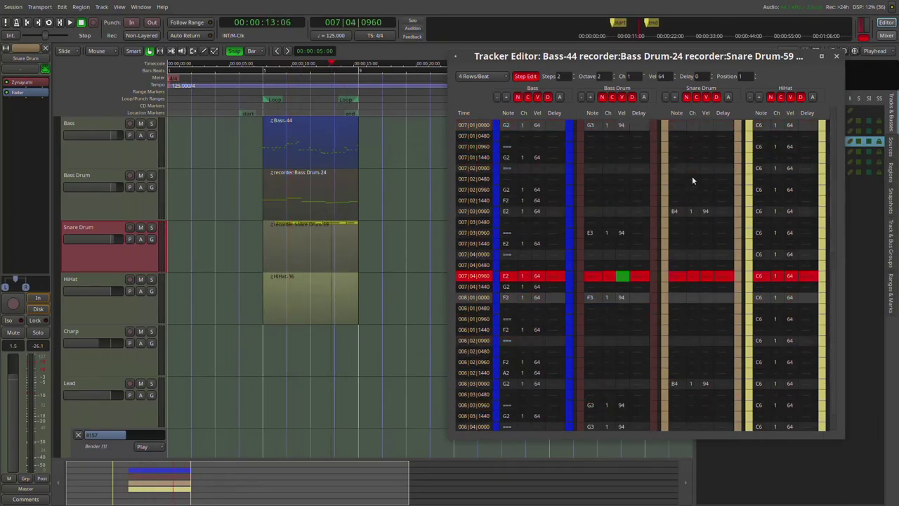
Alternate HiHat velocities between 44 and 54 from 007|01|0000, wrapping round to 005|03|0000, and play the loop range to audition them.
click(760, 125)
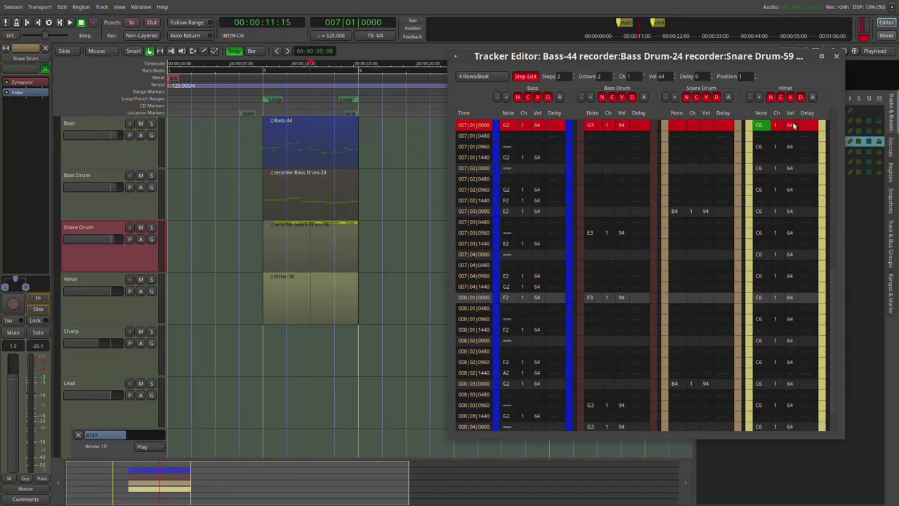
click(790, 125)
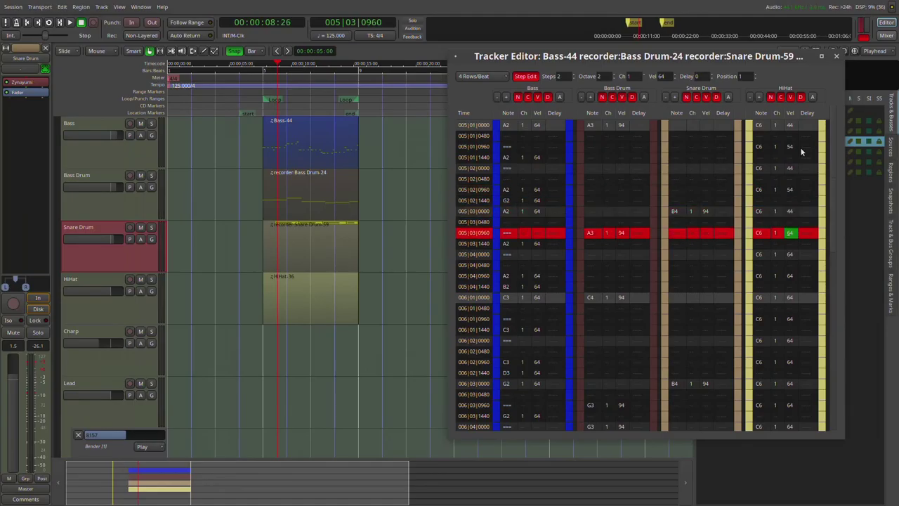
click(50, 23)
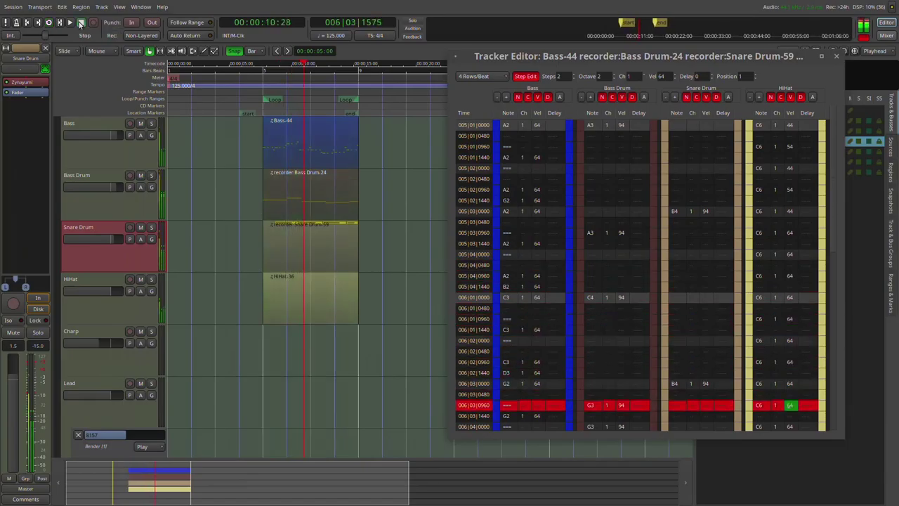
click(81, 24)
Set the velocity of the Snare Drum's B4 notes to 84 throughout the loop.
click(706, 211)
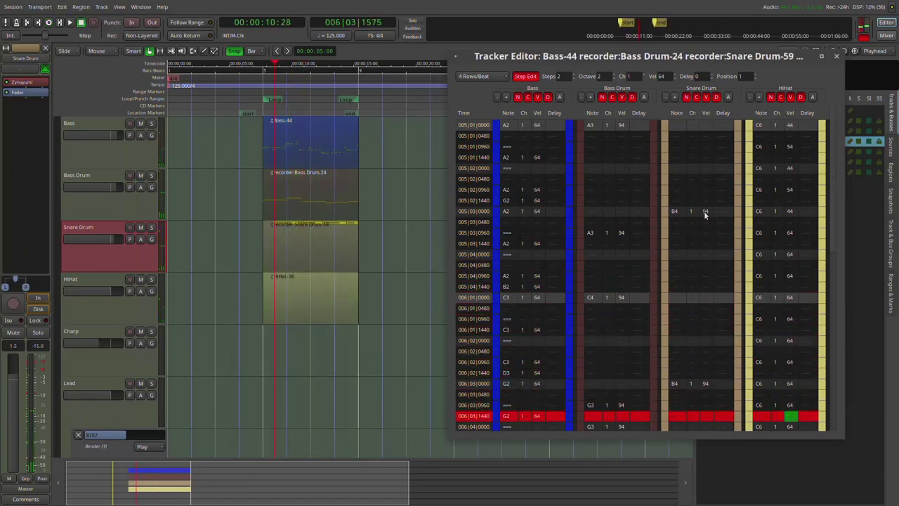
key(Down)
key(Down)
key(Down)
key(Down)
key(Down)
key(Down)
key(Down)
key(Down)
key(Down)
key(Down)
key(Down)
key(Down)
key(Down)
key(Down)
key(Down)
key(Down)
key(Down)
key(Down)
key(Down)
key(Down)
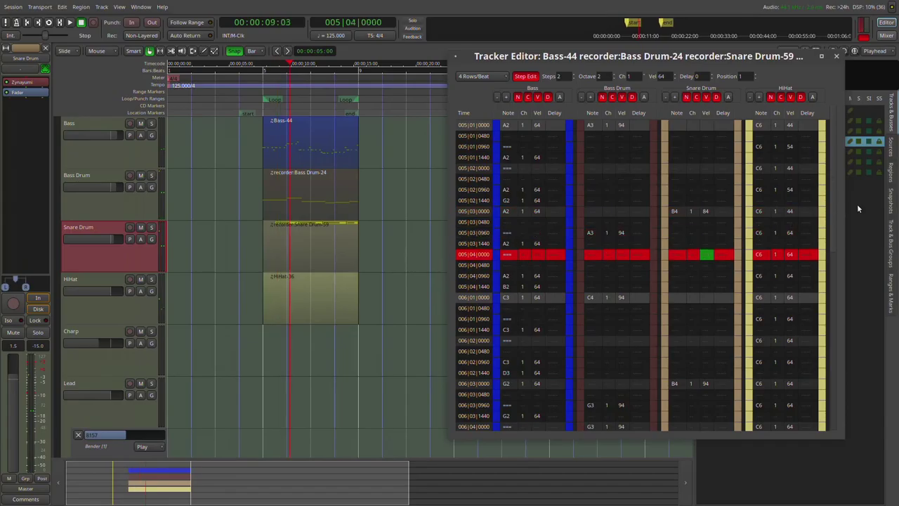
key(Up)
key(Up)
key(Up)
key(Up)
key(Up)
key(Up)
key(Up)
key(Up)
key(Up)
key(Up)
key(Up)
key(Up)
key(Up)
key(Up)
key(Up)
key(Up)
key(Up)
key(Up)
key(Up)
key(Up)
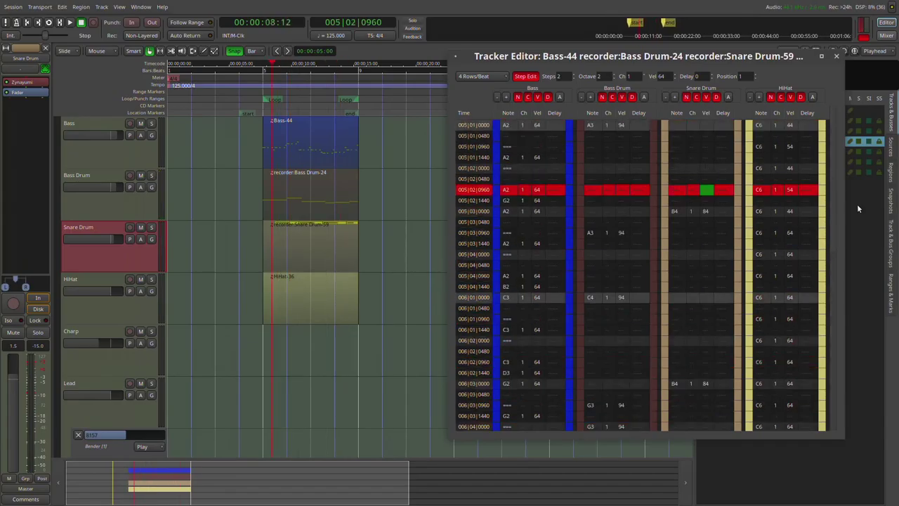
Set the velocity of the Bass Drum notes to 84 throughout the loop, and play the loop range to audition the balance.
click(619, 126)
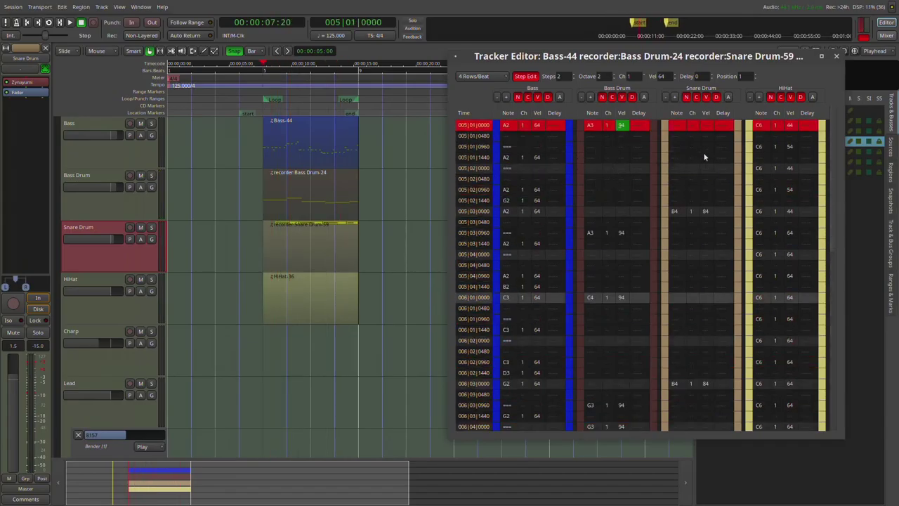
key(Down)
key(Down)
key(Down)
key(Down)
key(Down)
key(Down)
key(Down)
key(Down)
key(Down)
key(Down)
key(Down)
key(Down)
key(Down)
key(Down)
key(Down)
key(Down)
key(Down)
key(Down)
key(Down)
key(Down)
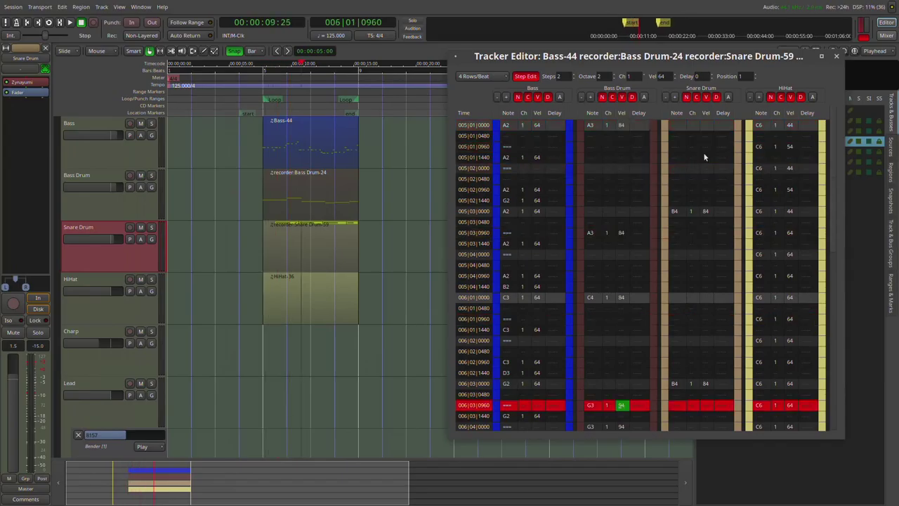
key(Up)
key(Up)
key(Up)
key(Up)
key(Up)
key(Up)
key(Up)
key(Up)
key(Up)
key(Up)
key(Up)
key(Up)
key(Up)
key(Up)
key(Up)
key(Up)
key(Up)
key(Up)
key(Up)
key(Up)
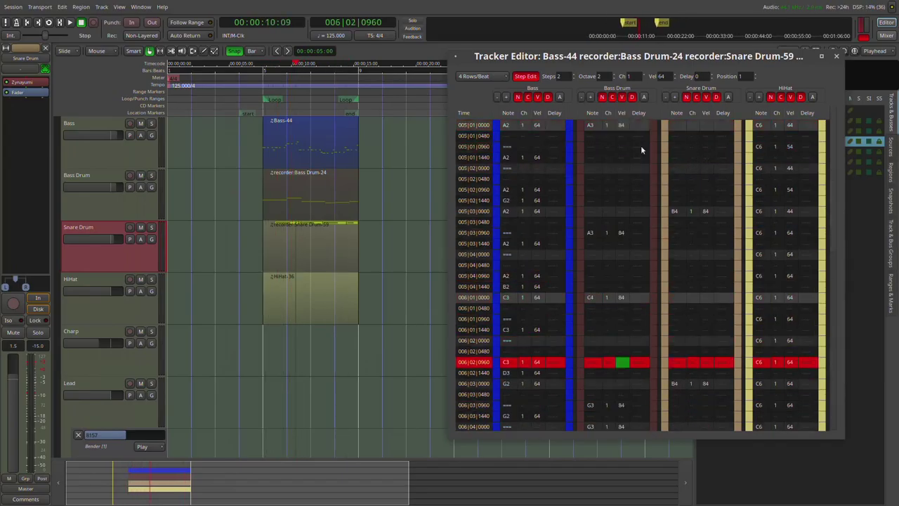
click(49, 23)
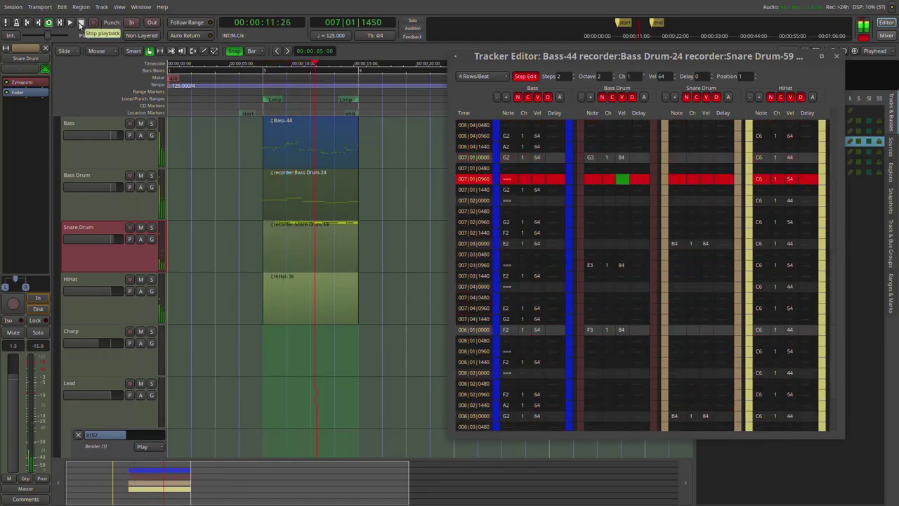
click(80, 23)
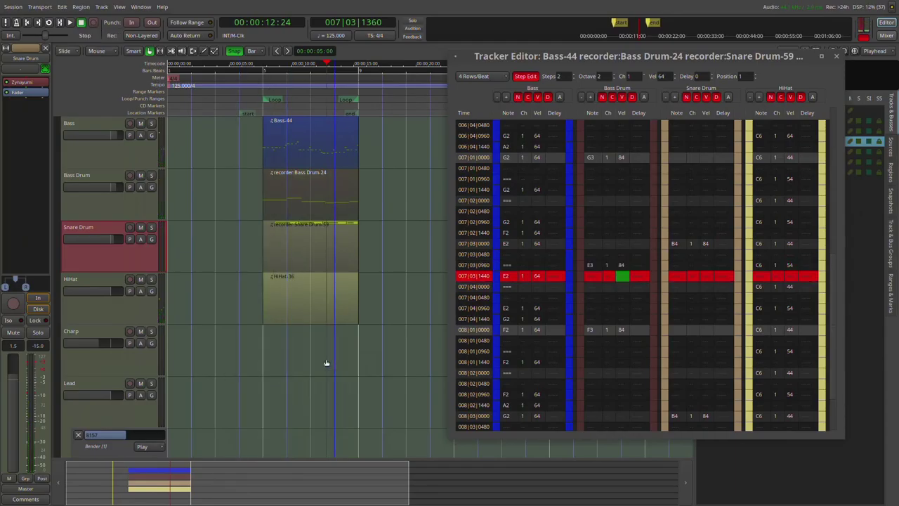
Draw a MIDI region on the Charp track spanning the loop range from bar 5 to bar 9.
click(204, 52)
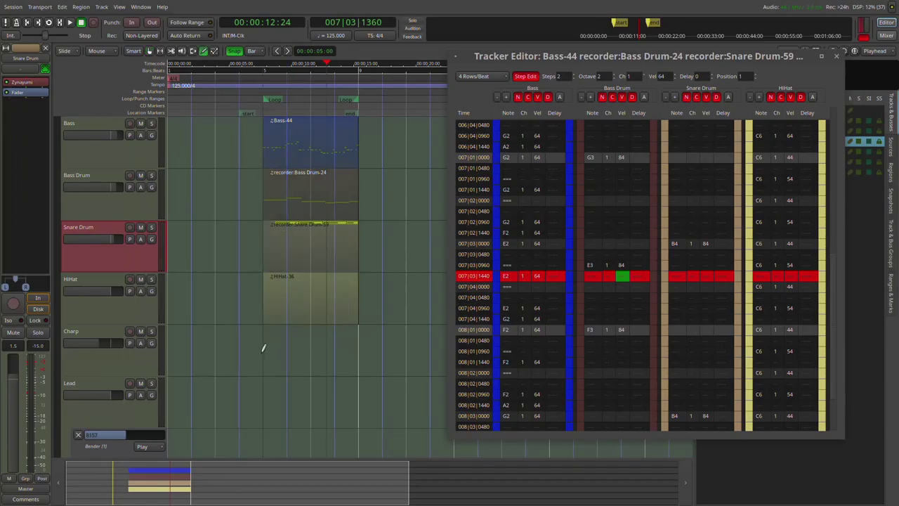
drag(267, 345, 352, 356)
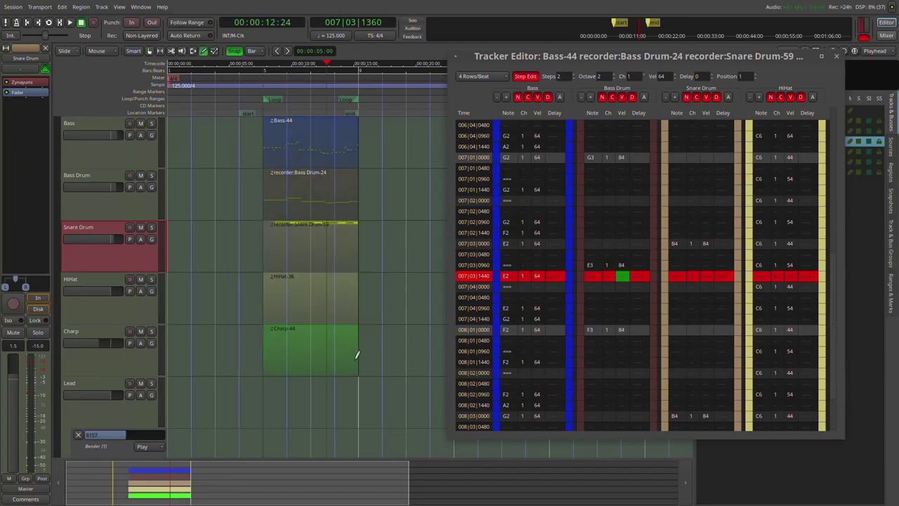
key(g)
Select the Bass and Charp regions and open them together in the Tracker Editor.
click(304, 142)
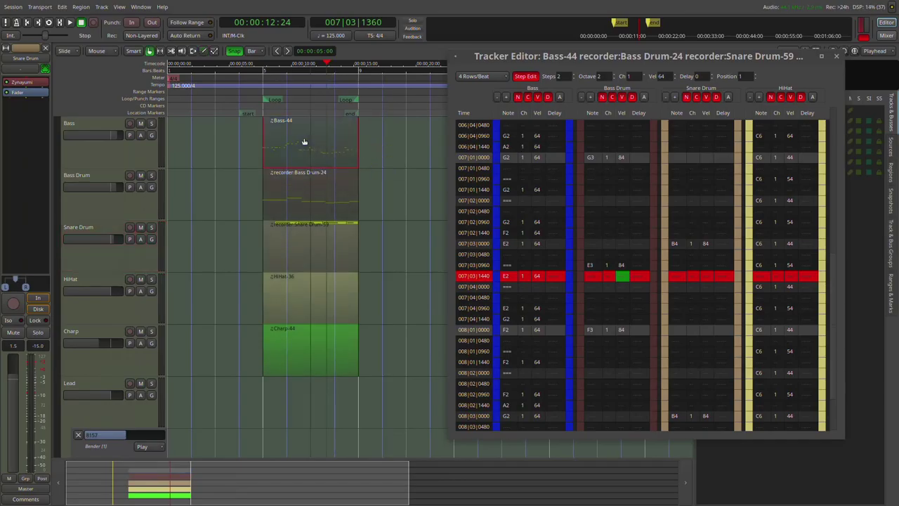
click(312, 345)
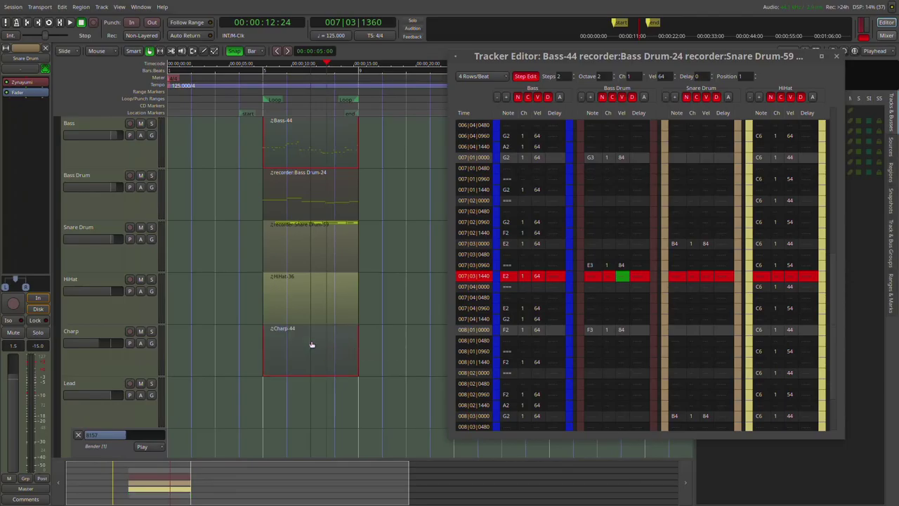
right_click(312, 344)
mouse_move(327, 346)
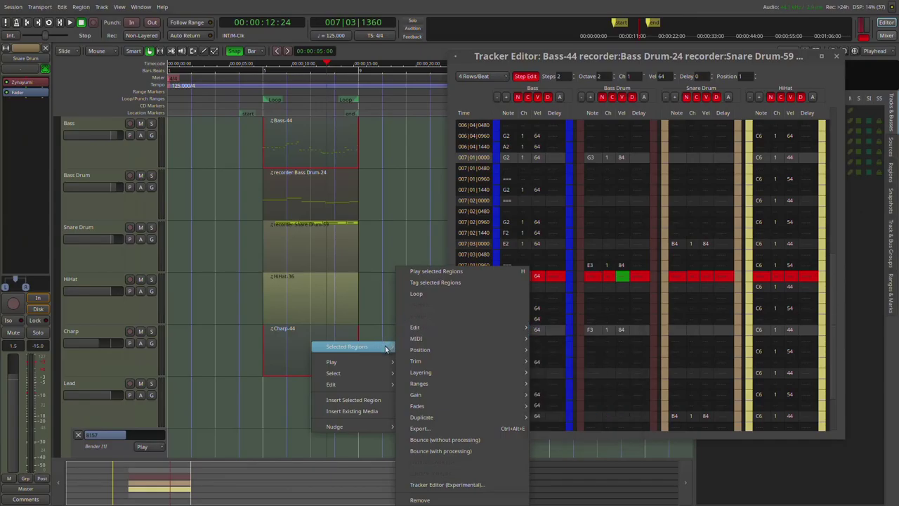
click(464, 486)
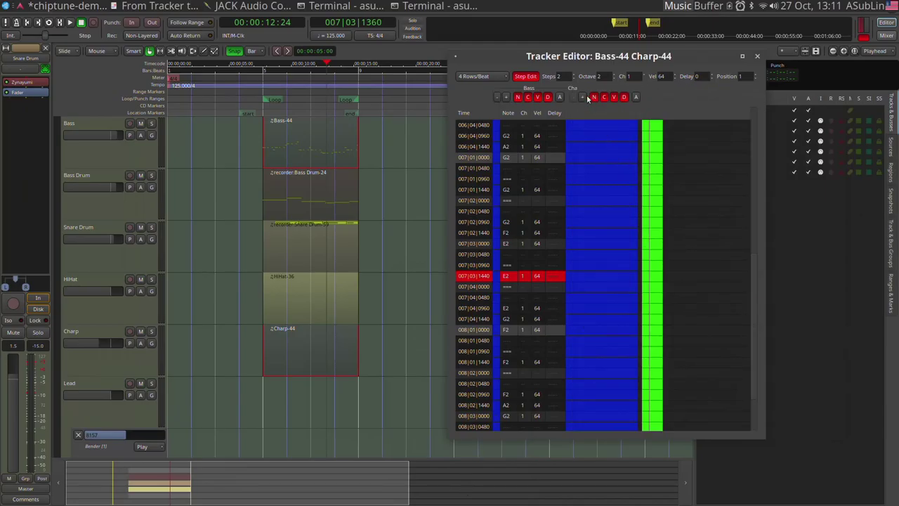
Add note columns to the Charp track until it has three.
click(587, 98)
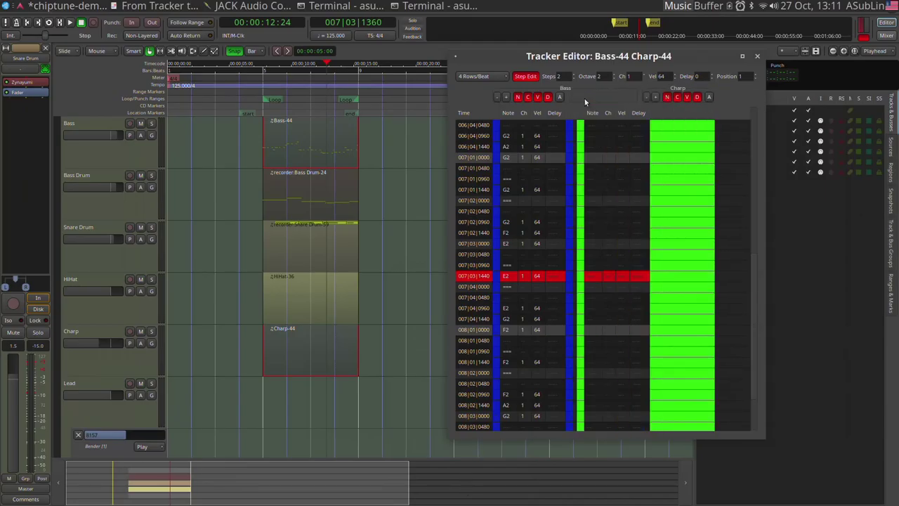
click(655, 98)
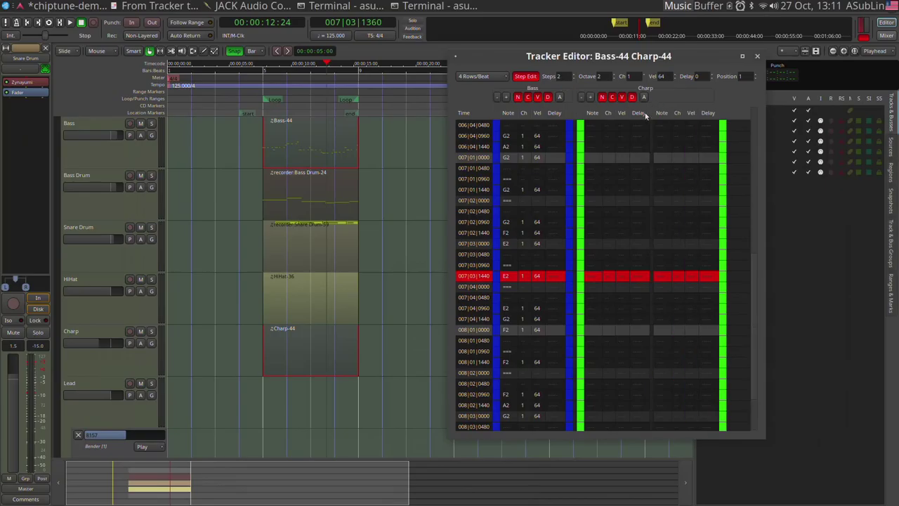
click(591, 96)
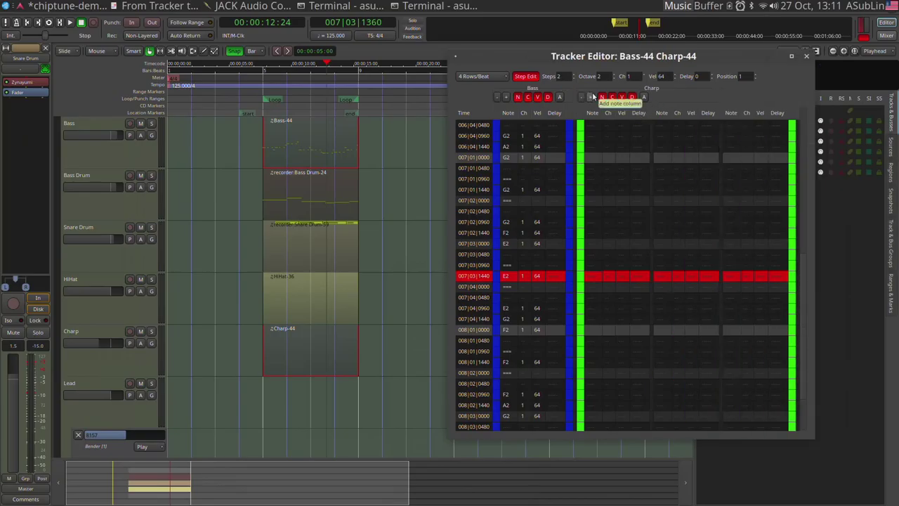
Hide the channel, velocity and delay columns of the Charp track, leaving only its note columns.
click(592, 126)
click(612, 97)
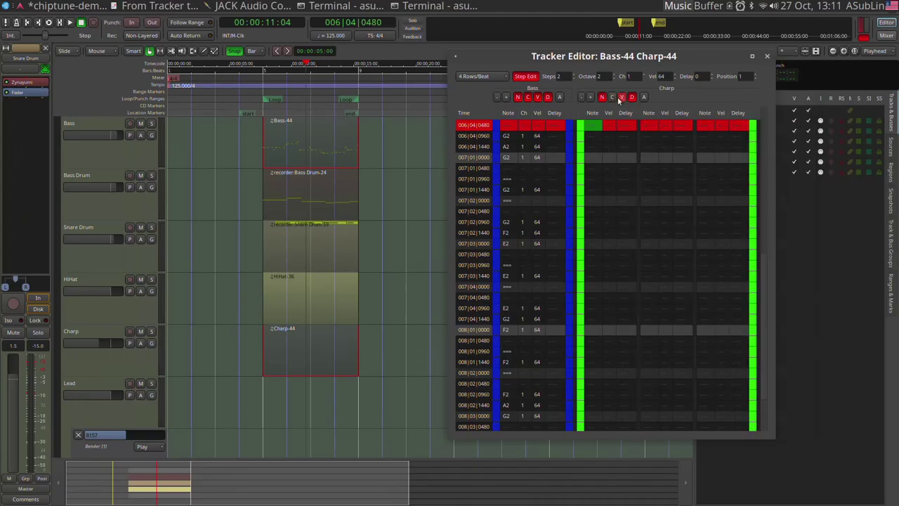
click(622, 98)
click(632, 96)
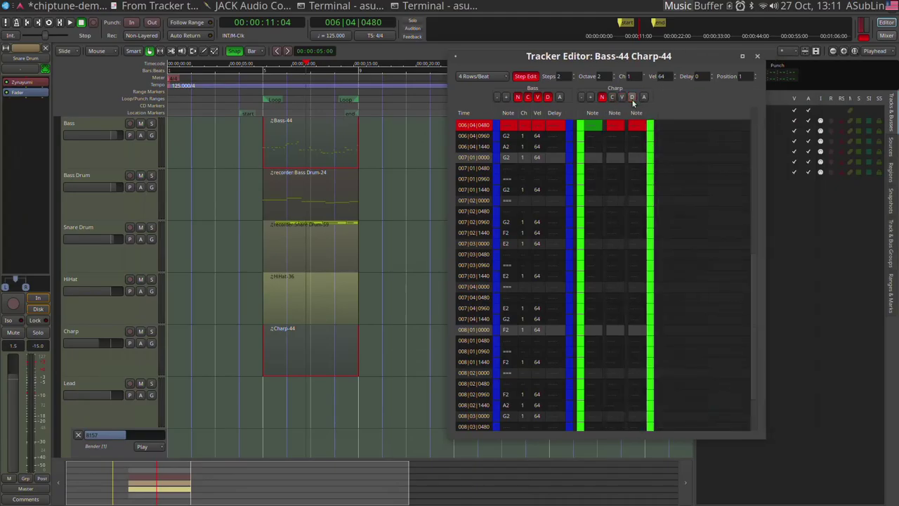
Set the octave to 5 and the steps to 0, and enter the Charp chord A5, C6, G6 at 005|02|0000.
scroll(594, 127, up, 5)
click(594, 127)
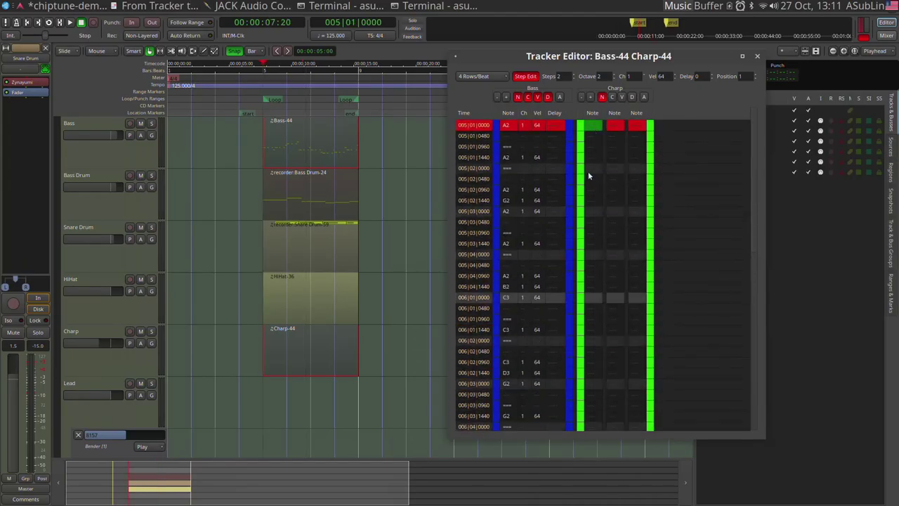
click(591, 169)
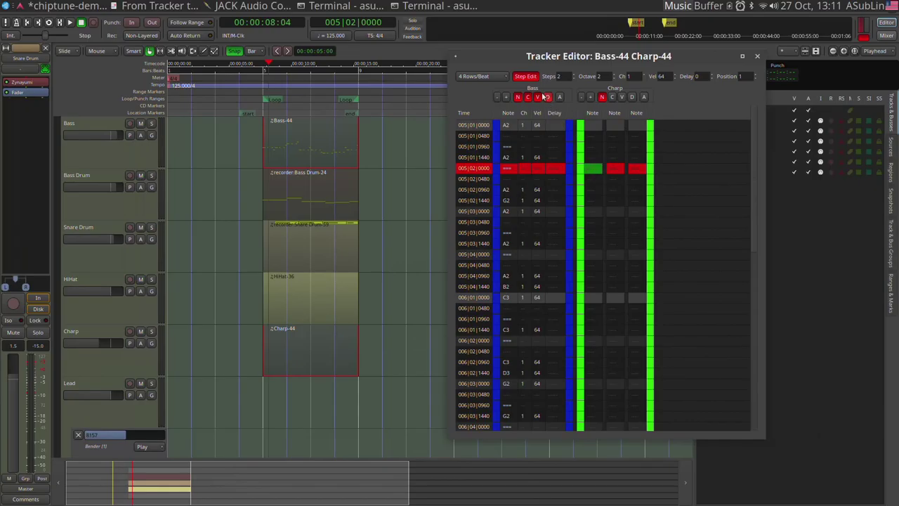
click(526, 76)
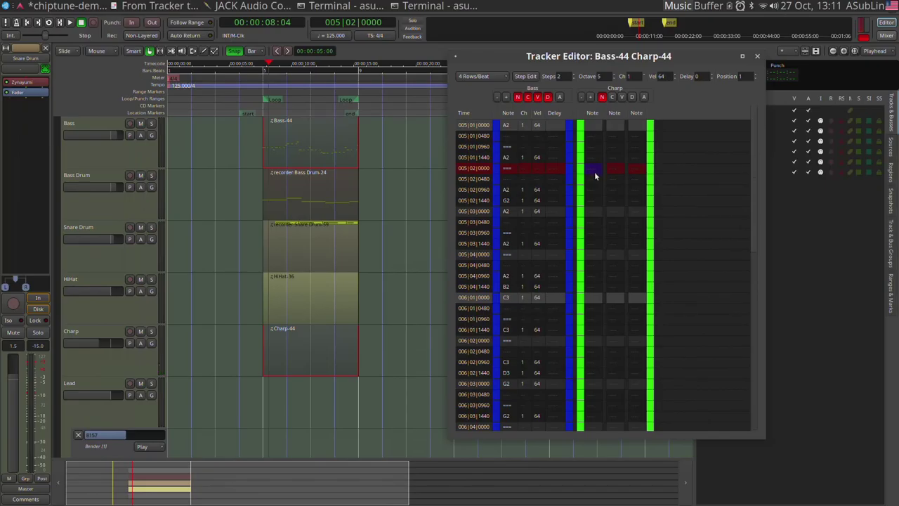
click(527, 76)
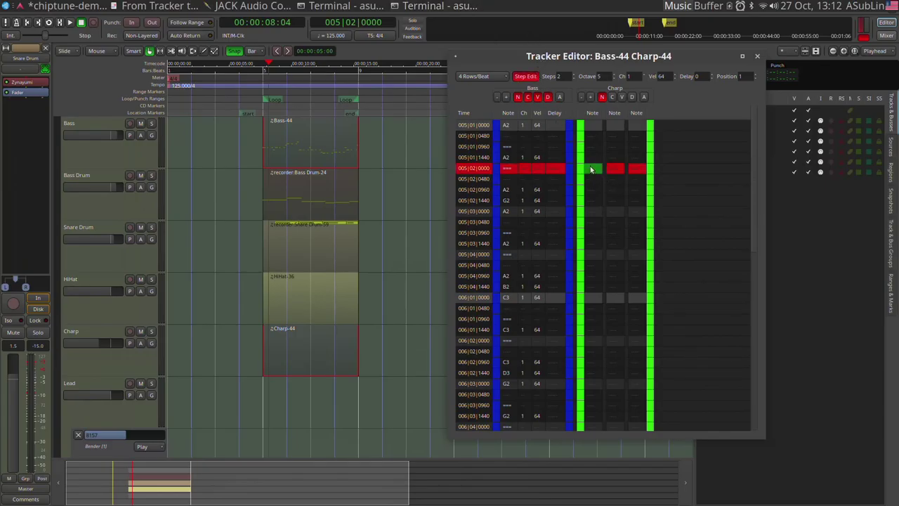
key(n)
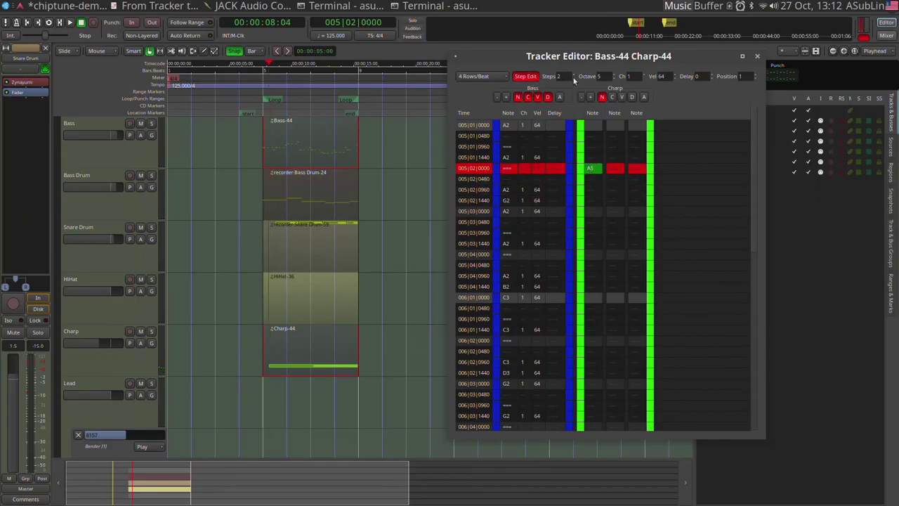
key(k)
key(t)
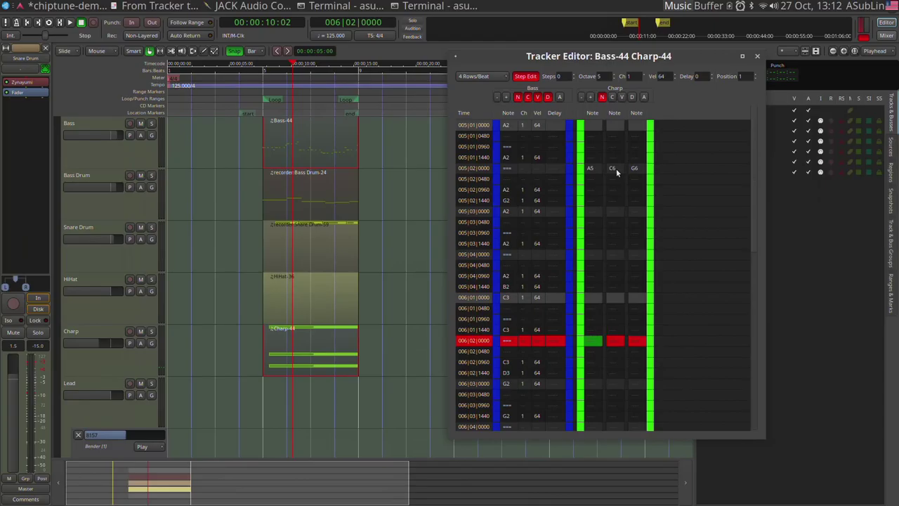
Enter E6 in the Charp part at 006|02|0000 and the chord B5, D6, G6 at 007|02|0000.
key(e)
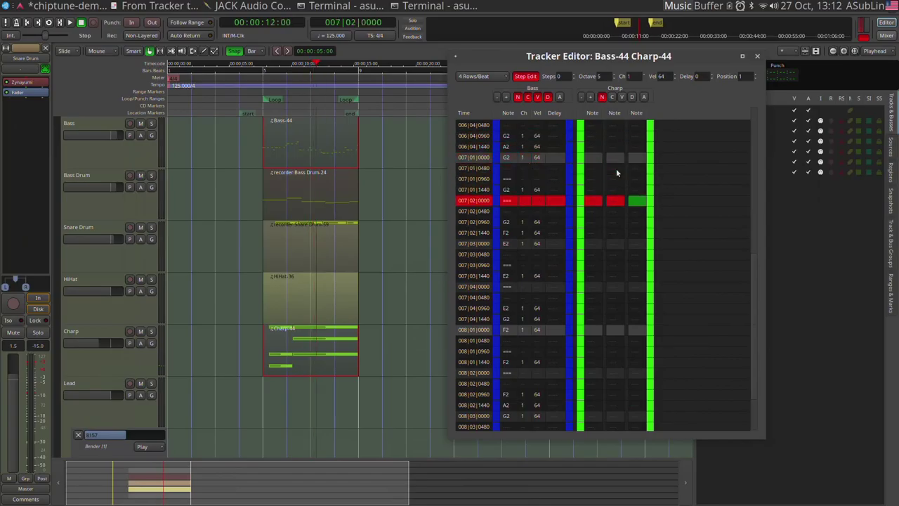
key(w)
key(w)
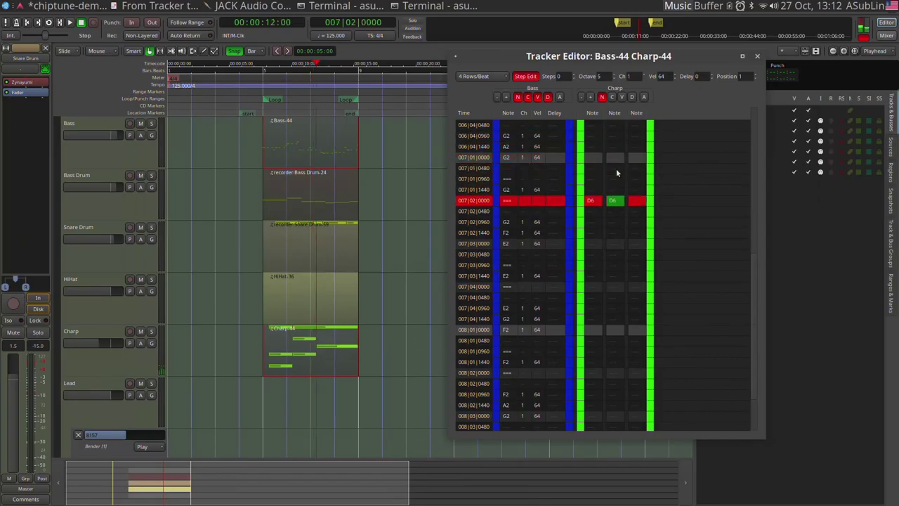
key(m)
key(t)
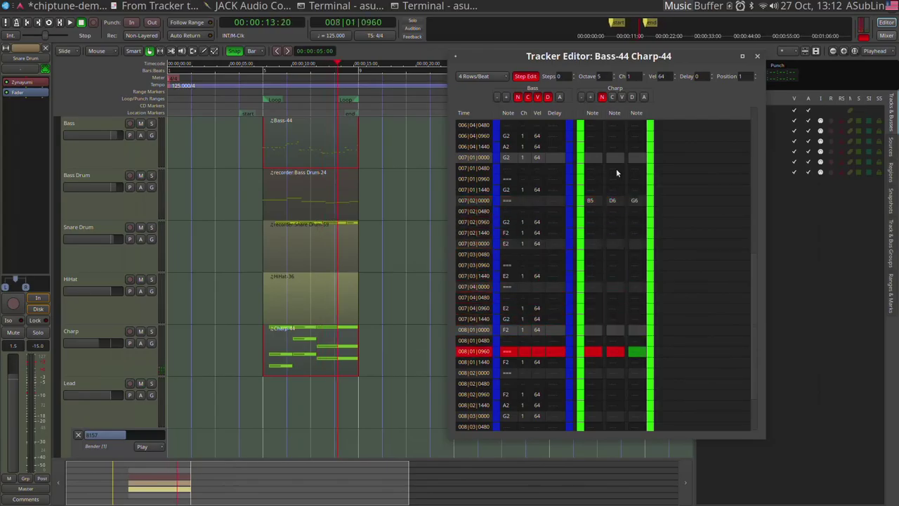
Enter the Charp chord A5, D6, G6 at 008|02|0000.
key(Left)
key(Left)
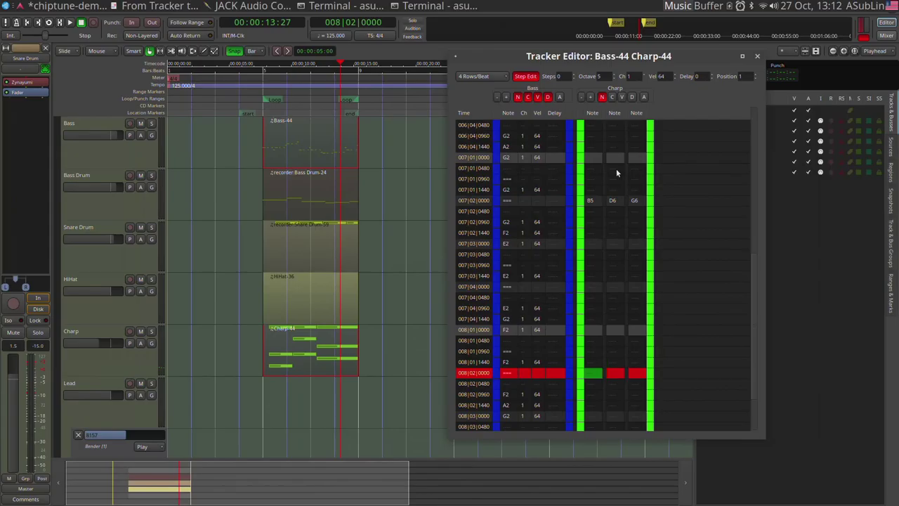
key(n)
key(Right)
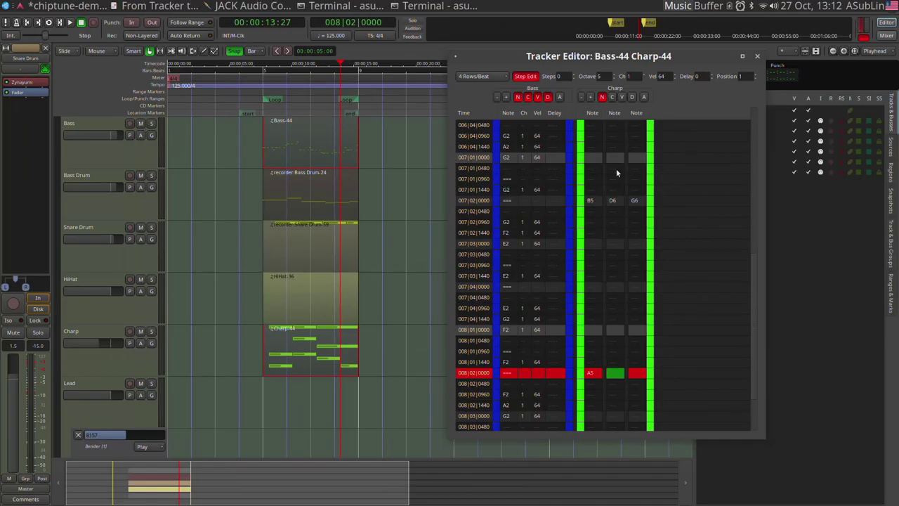
key(w)
key(t)
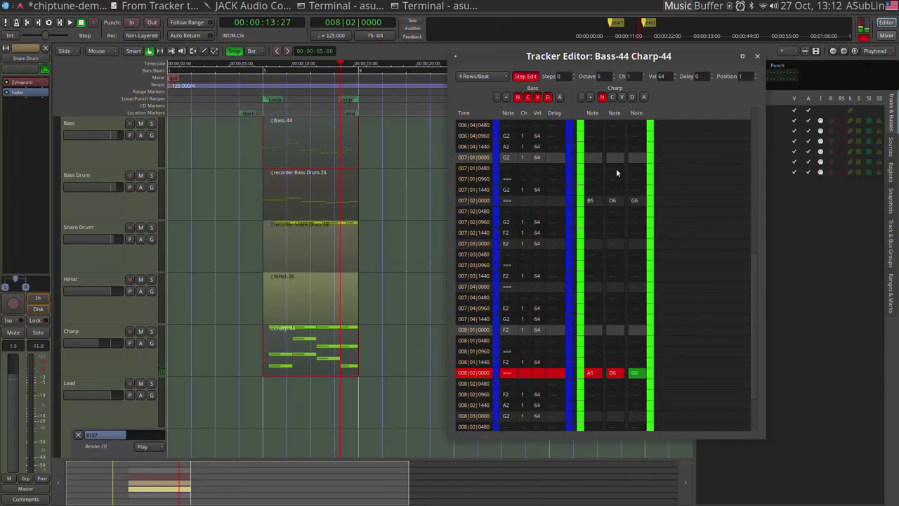
Play back the loop to listen to the Charp chords together with the bass and drums, and stop playback.
key(Down)
key(Down)
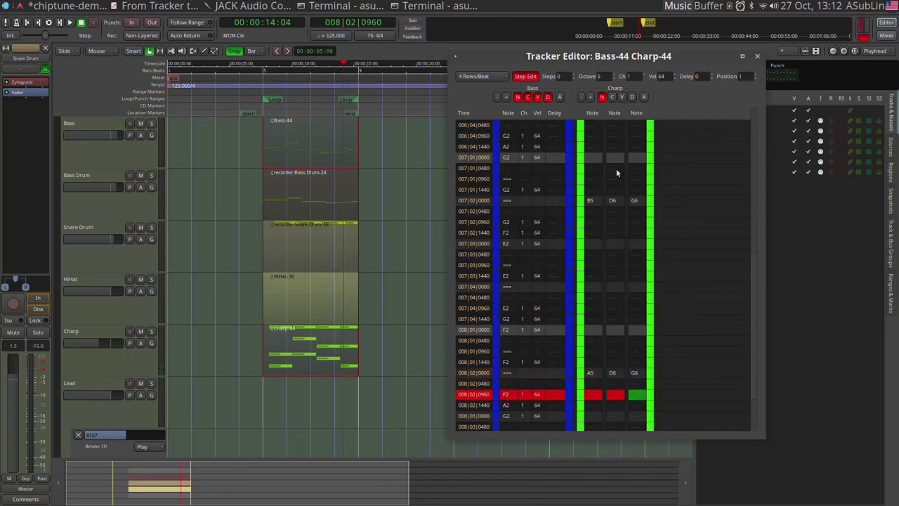
click(47, 24)
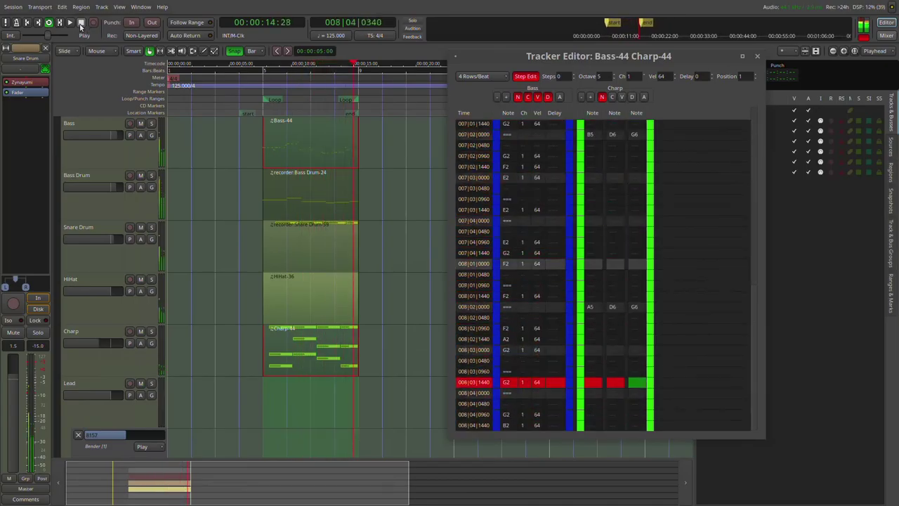
click(80, 24)
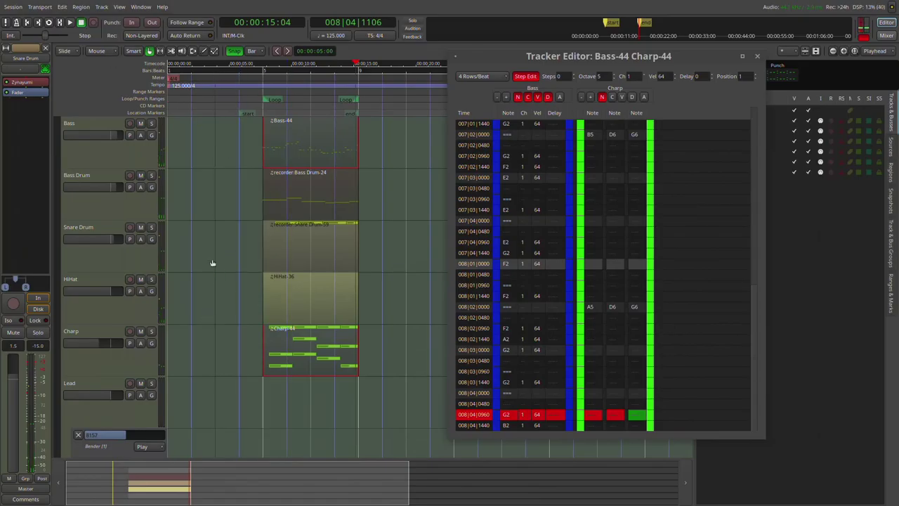
Select the Snare Drum, Bass and Charp regions and open them together in the experimental Tracker Editor.
click(308, 252)
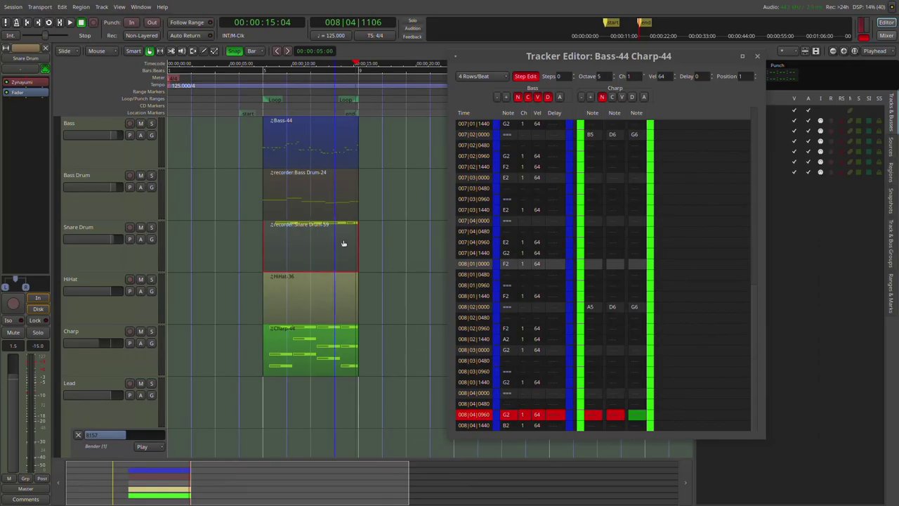
right_click(292, 246)
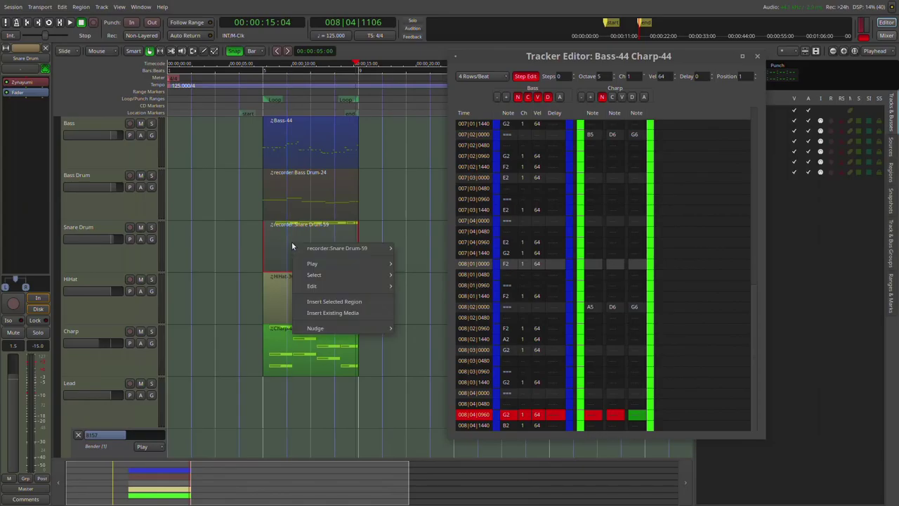
key(Escape)
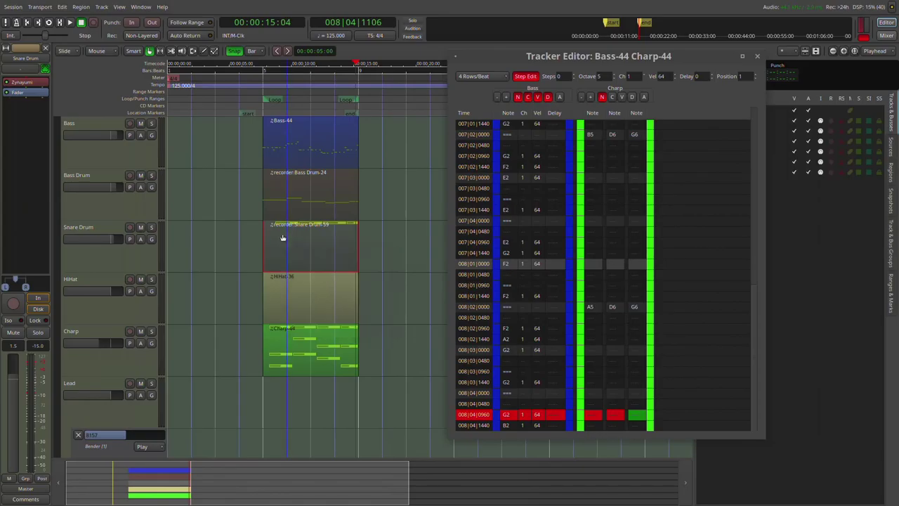
ctrl+click(292, 124)
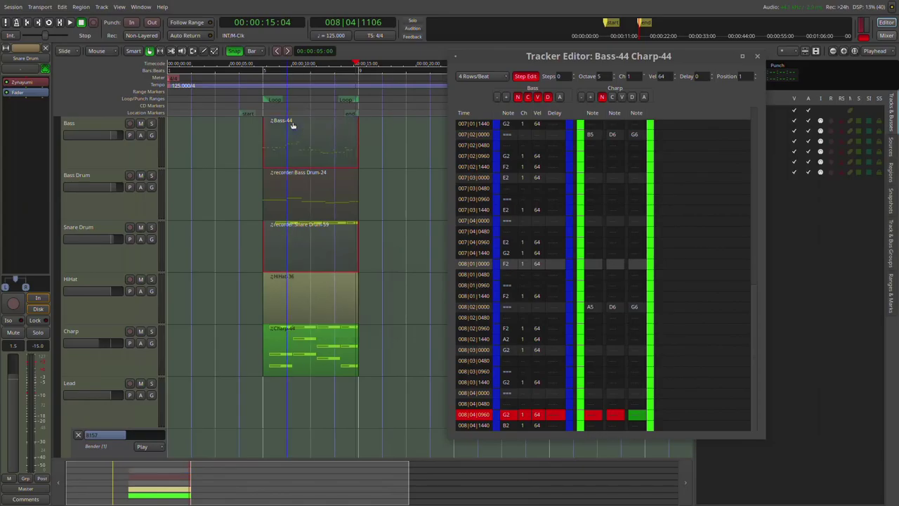
ctrl+click(305, 359)
right_click(302, 227)
mouse_move(331, 234)
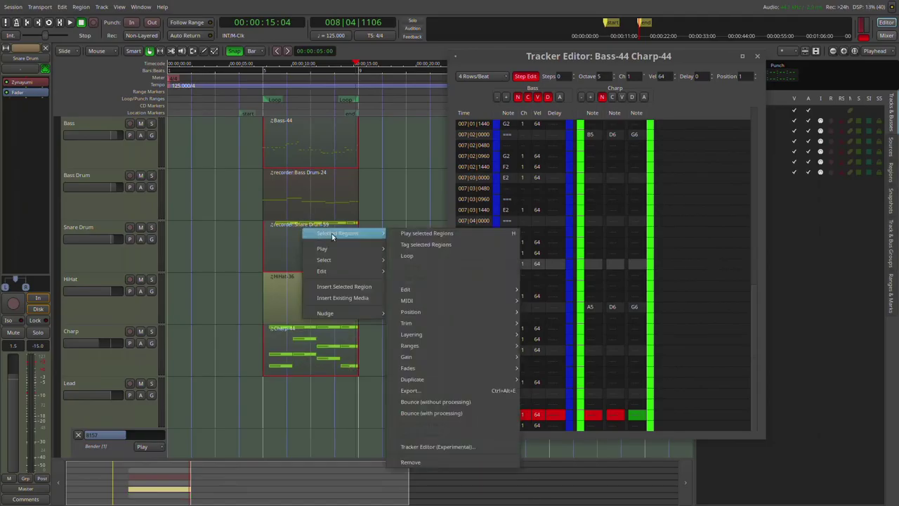
click(425, 450)
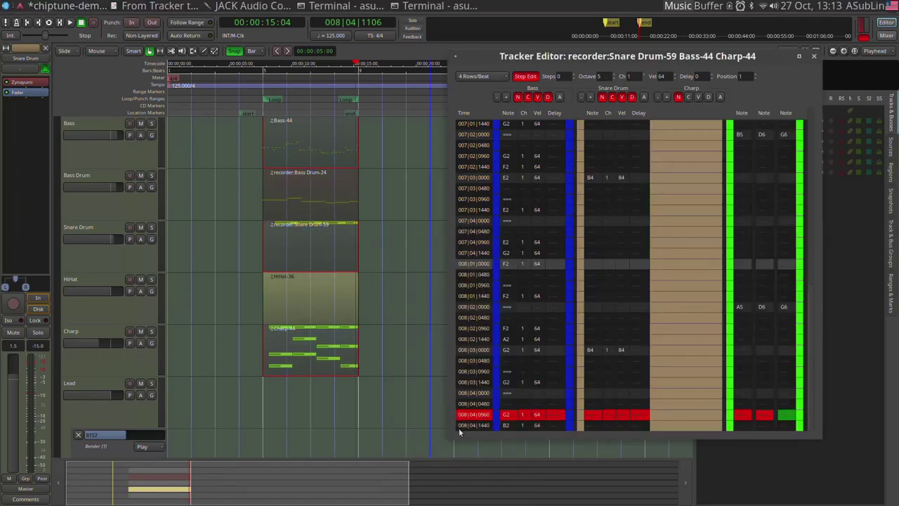
Go to the end of bar 8 in the Snare Drum note column and set the tracker resolution to 8 rows per beat.
click(591, 252)
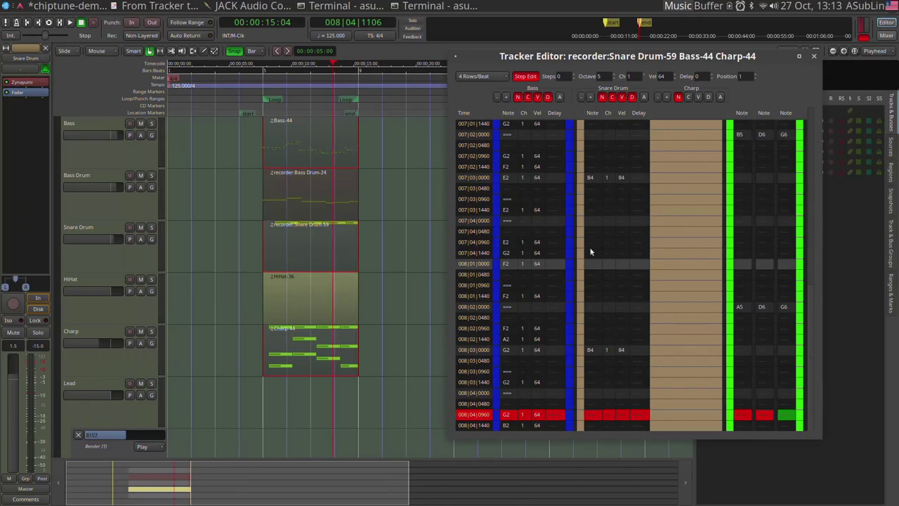
key(Right)
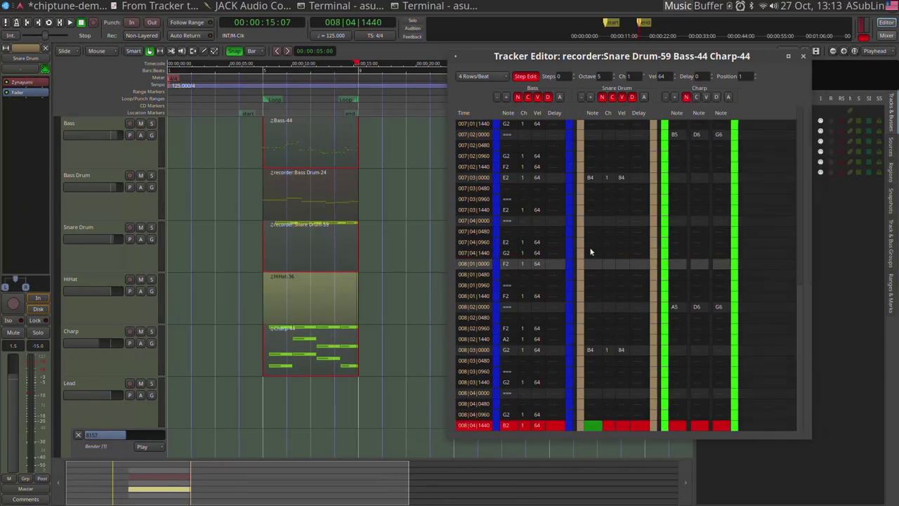
key(Up)
key(Up)
key(Up)
key(Up)
key(Up)
key(Up)
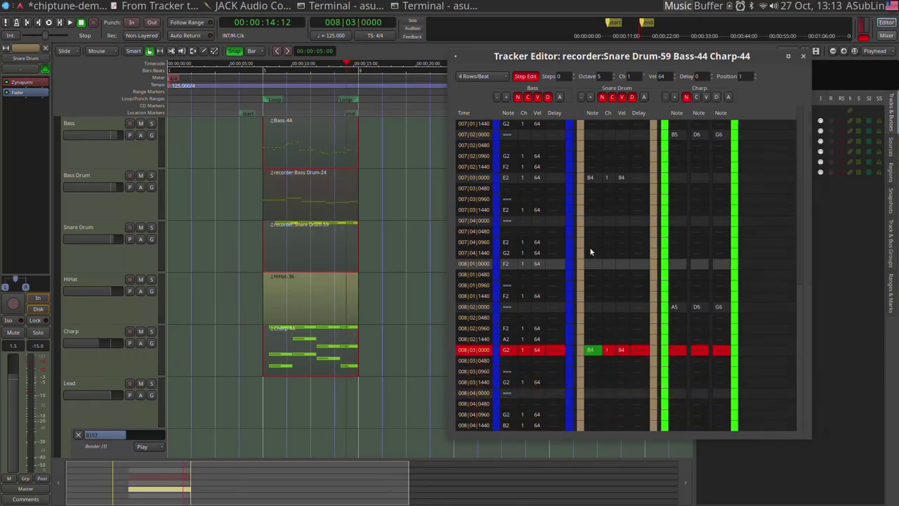
key(Down)
key(Down)
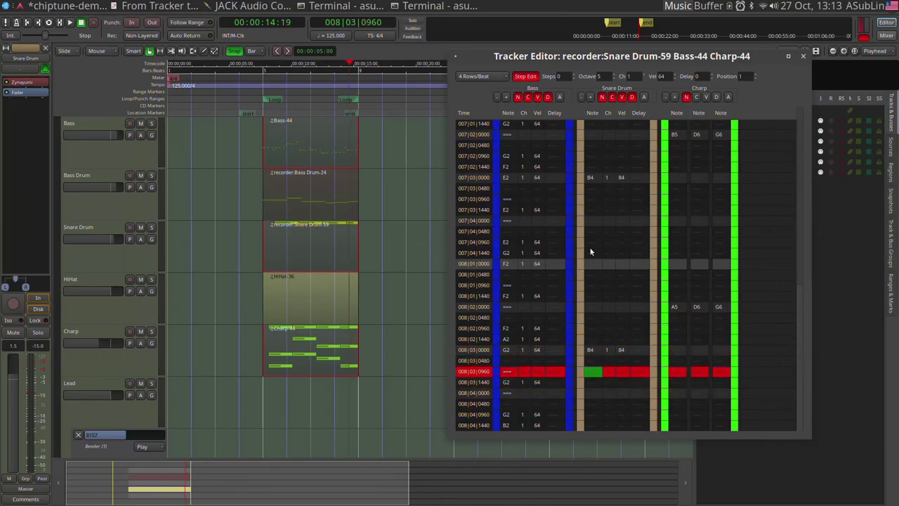
key(Down)
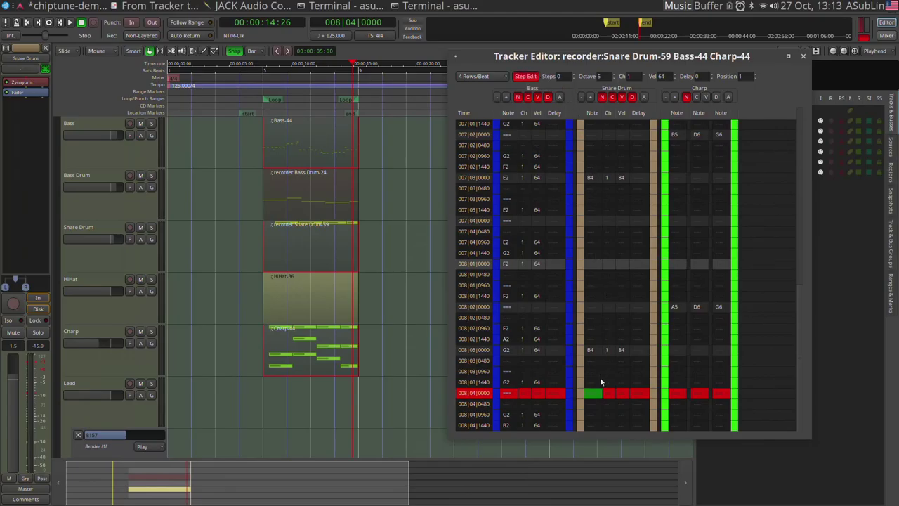
click(481, 77)
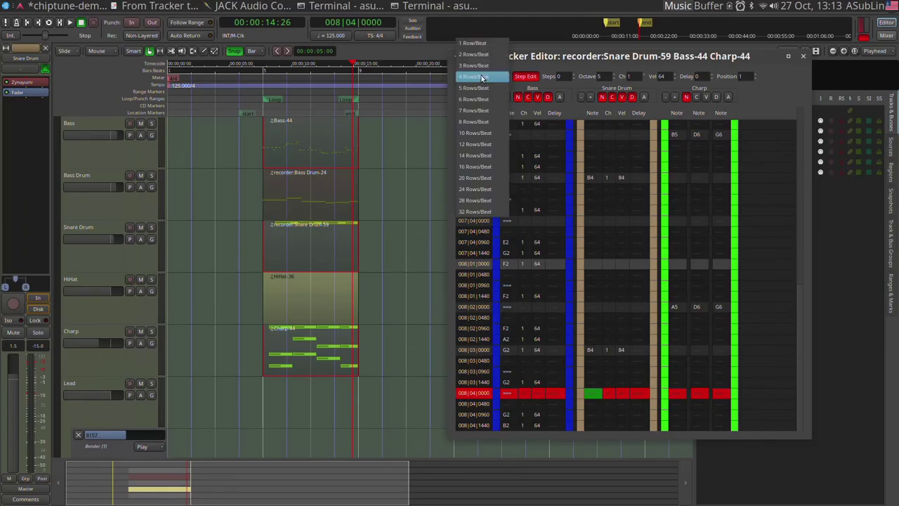
click(475, 122)
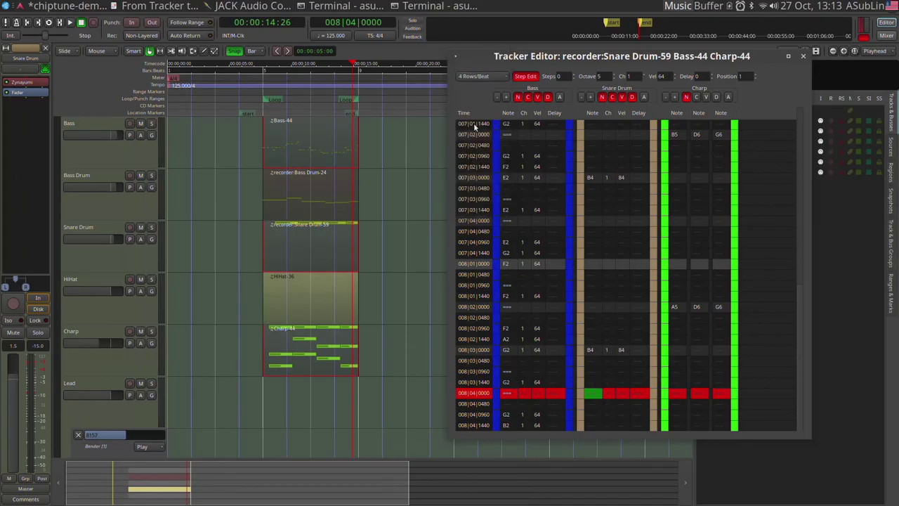
Set the octave to 4 and the steps to 1, and enter B4 in the Snare Drum part at 008|03|0960.
click(604, 360)
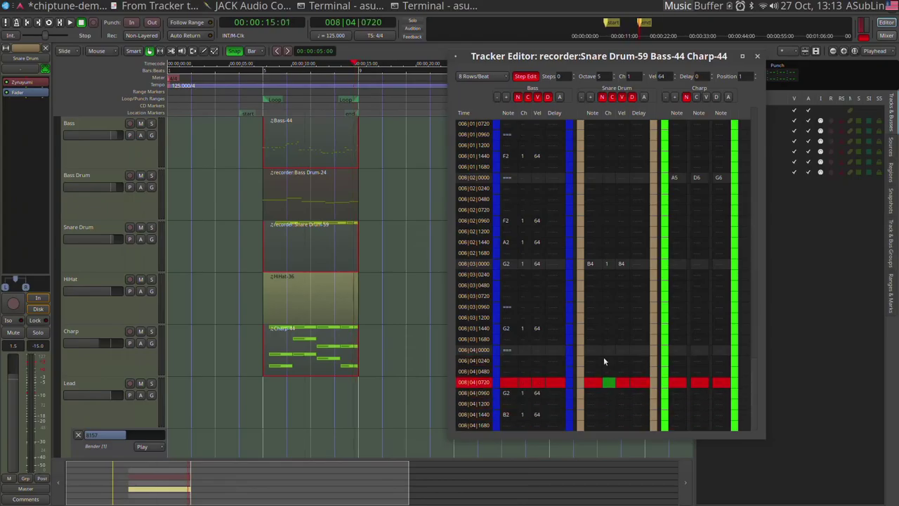
key(Up)
key(Up)
key(Up)
key(Up)
key(Up)
key(Up)
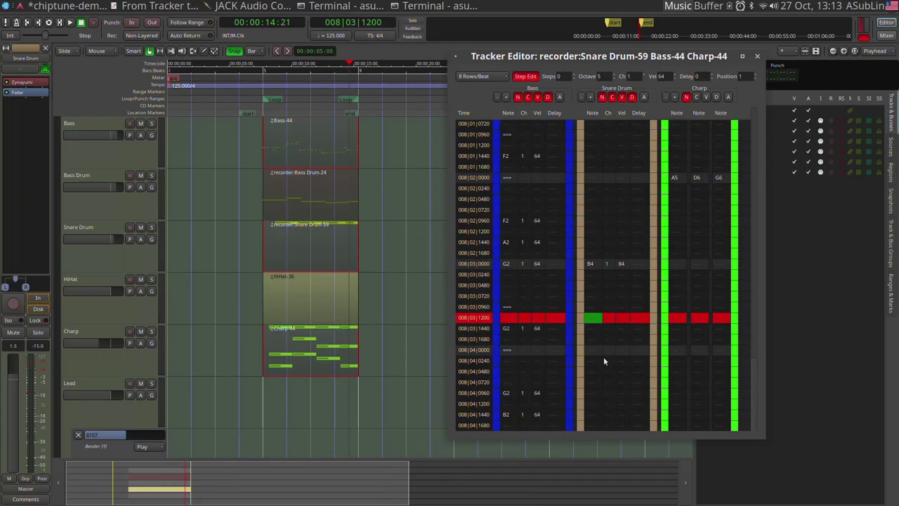
key(Up)
key(Up)
key(Down)
key(Down)
key(Down)
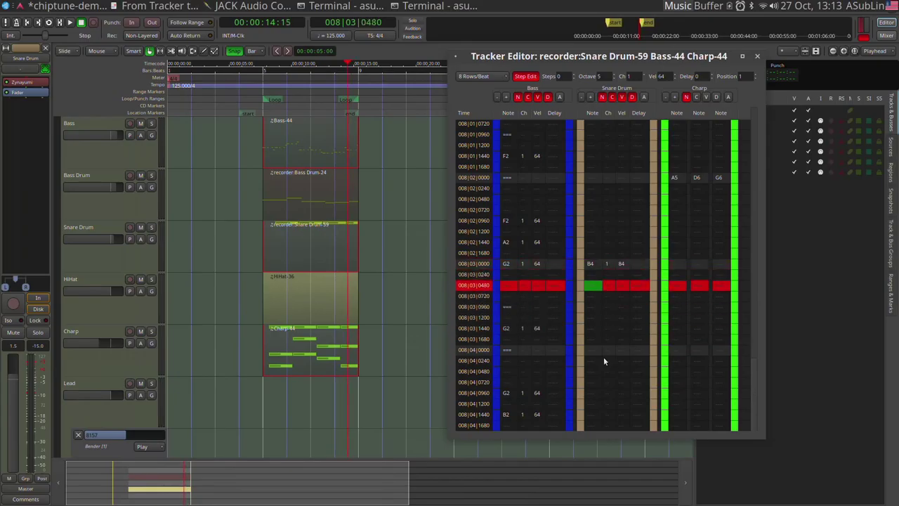
key(Down)
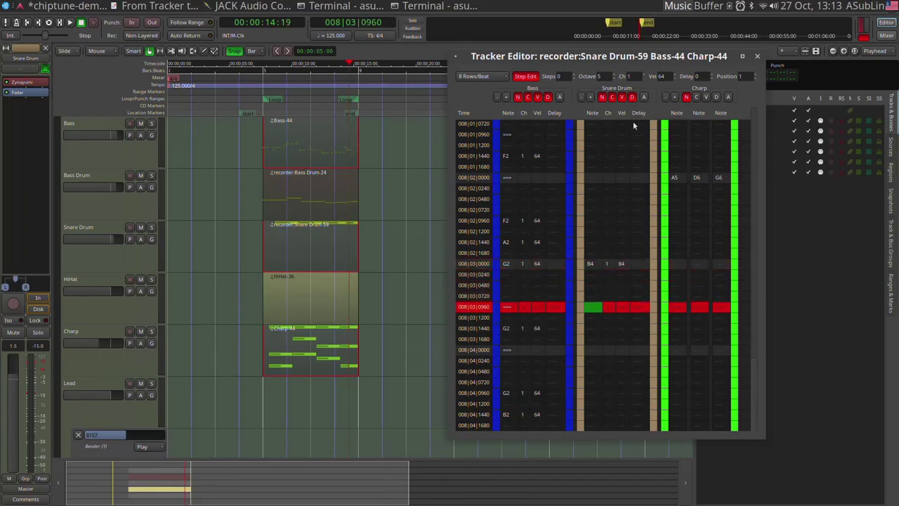
key(m)
scroll(571, 73, up, 1)
key(m)
key(Down)
key(Down)
key(Down)
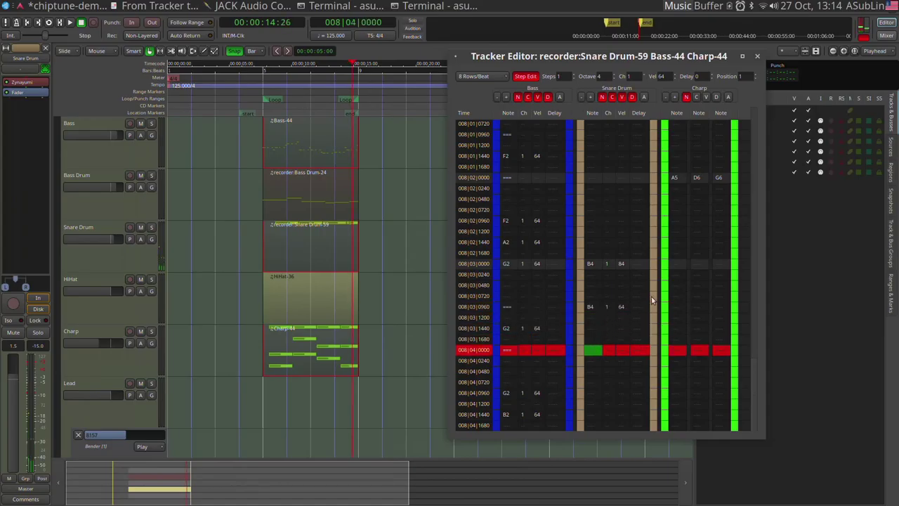
Fill the Snare Drum rows 008|03|1200, 008|03|1440, 008|03|1680 and 008|04|0000 with B4 notes.
key(Down)
key(m)
key(Up)
key(Up)
key(Down)
key(m)
key(Down)
key(Down)
key(Up)
key(Up)
key(Up)
key(Up)
key(Up)
key(Down)
key(m)
key(m)
key(m)
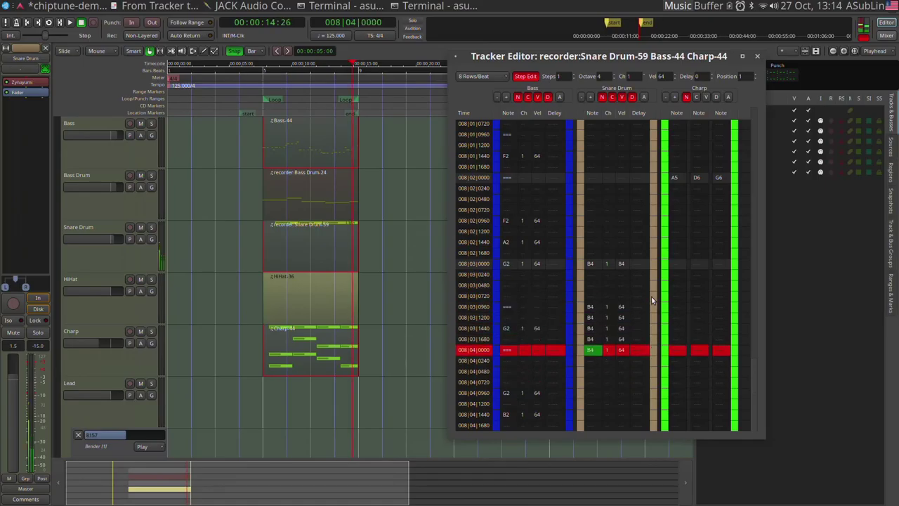
Set the velocities of the five snare roll notes from 008|03|0960 to 008|04|0000 to 74, 54, 64, 74 and 84.
key(Up)
key(Up)
key(Up)
key(Up)
key(Up)
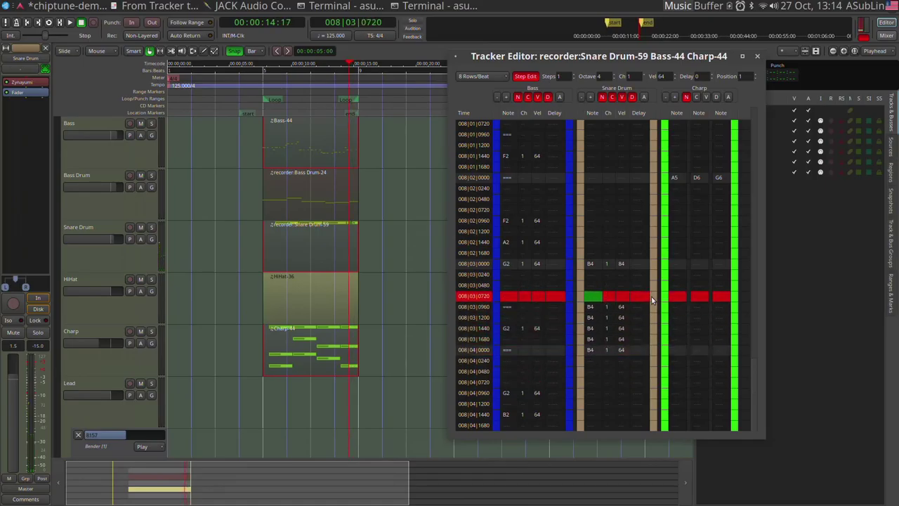
key(Down)
key(Right)
key(Right)
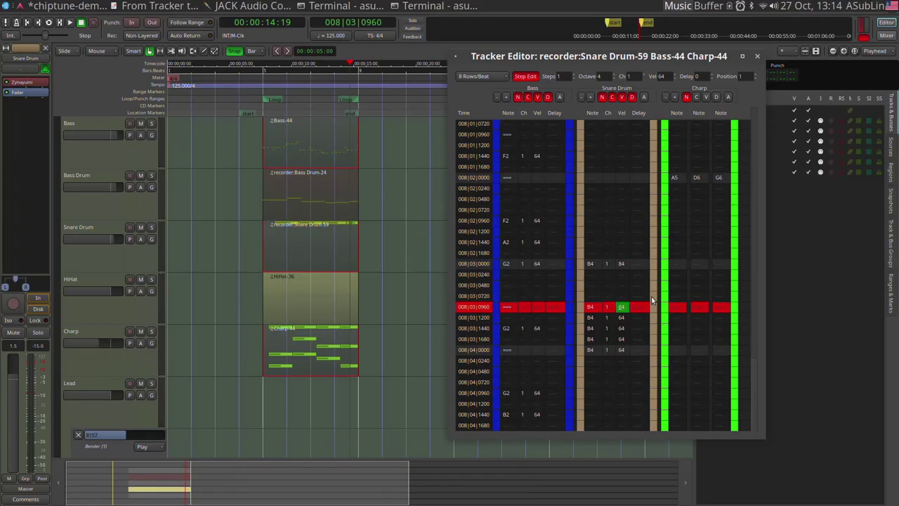
text(74 )
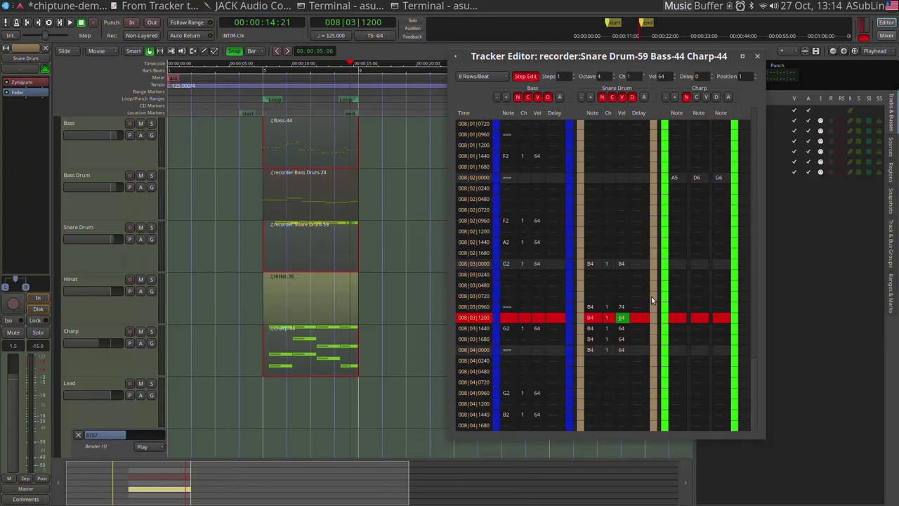
text(54 64 74 )
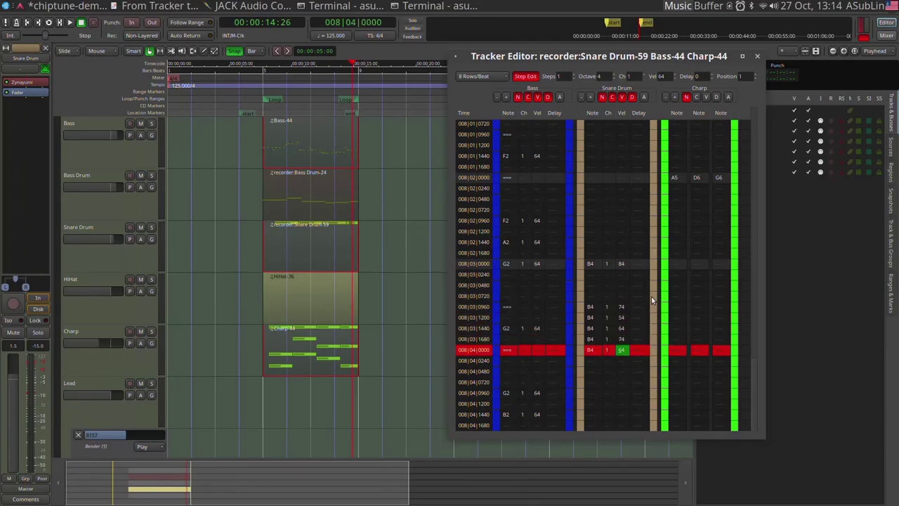
text(84)
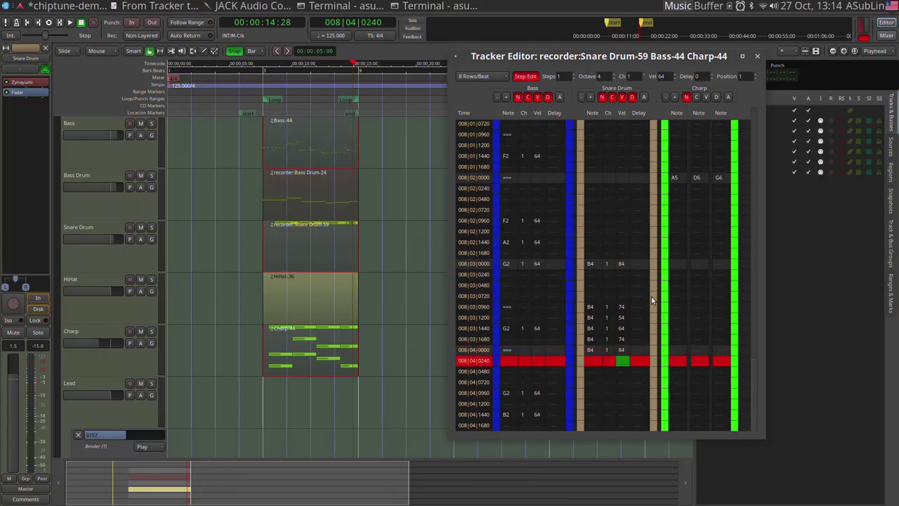
Enter a B4 snare hit with velocity 74 at 008|04|0960 and play back the loop to hear the fill.
key(Down)
key(Down)
key(Down)
key(Left)
key(Left)
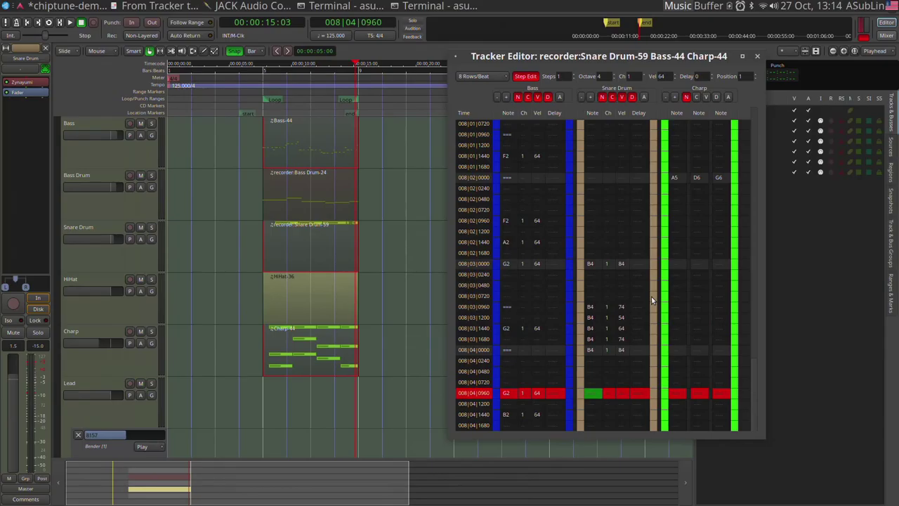
key(m)
key(Right)
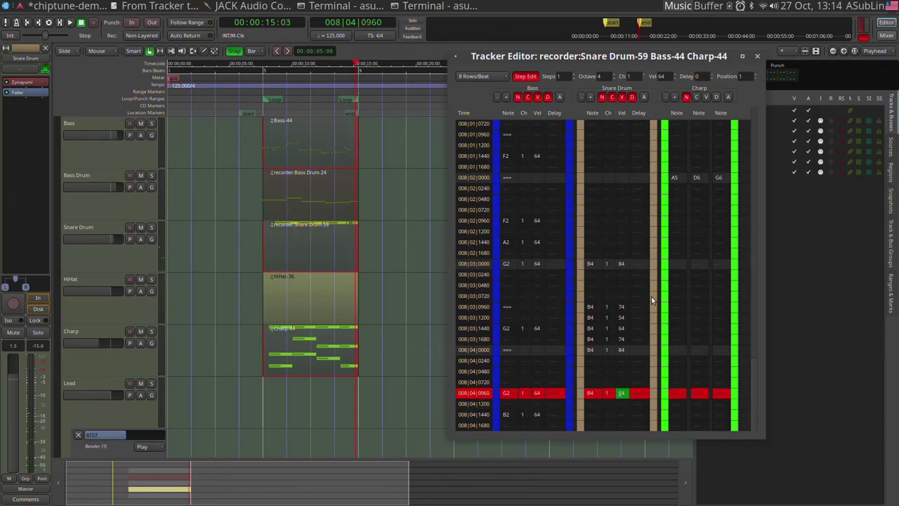
text(74)
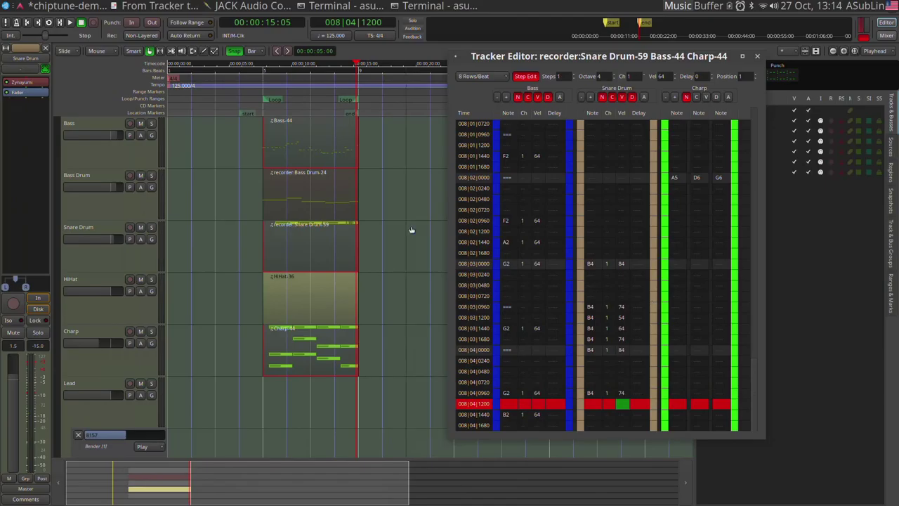
click(49, 23)
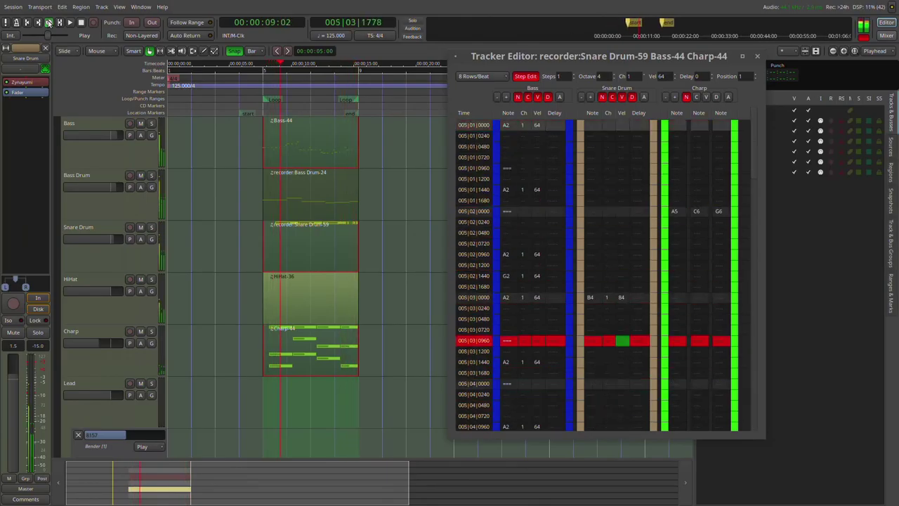
click(82, 23)
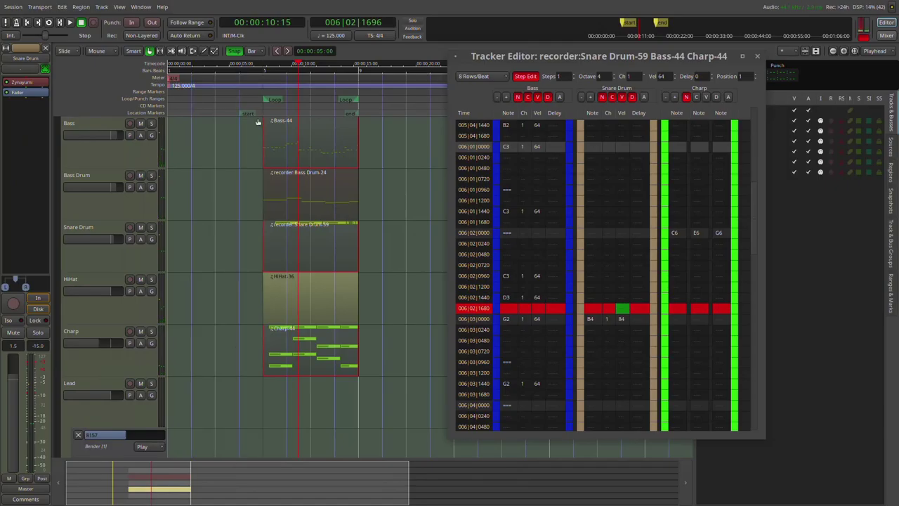
Move the playhead to bar 5 and draw a new MIDI region on the Lead track from bar 5 to bar 9.
click(265, 67)
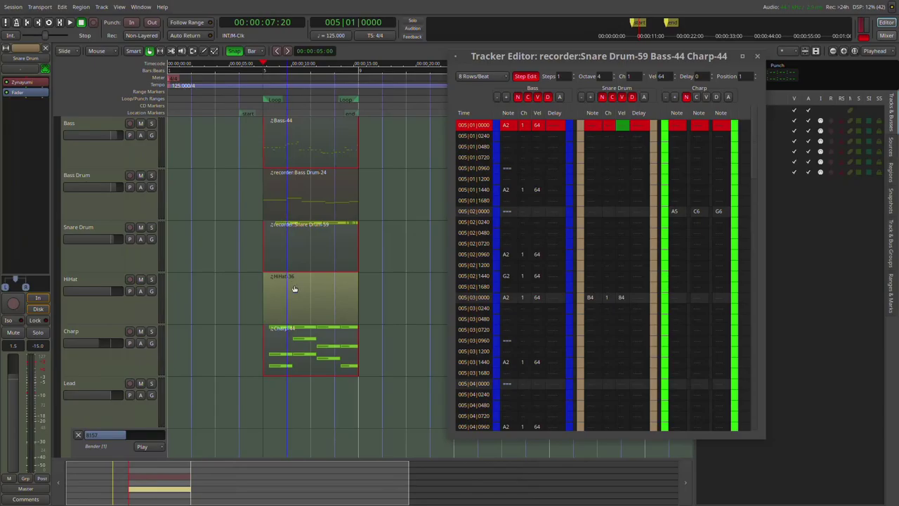
click(204, 51)
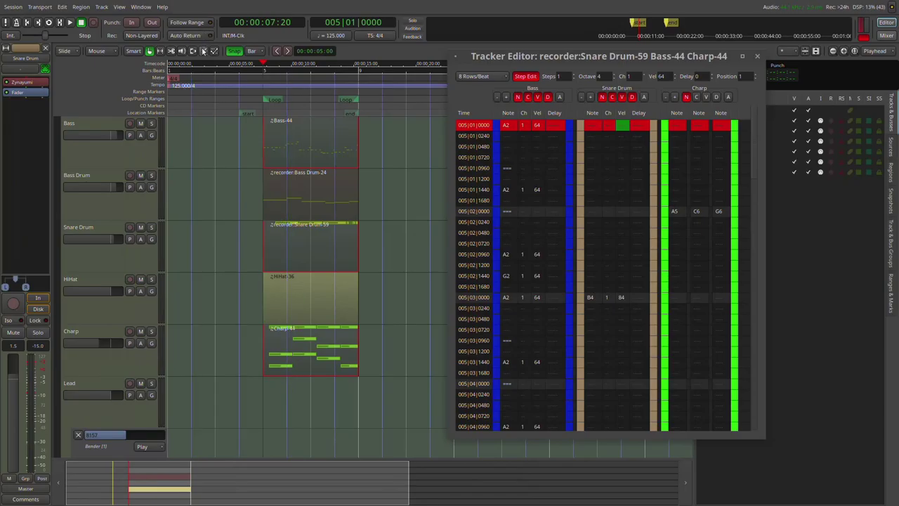
drag(266, 400, 361, 394)
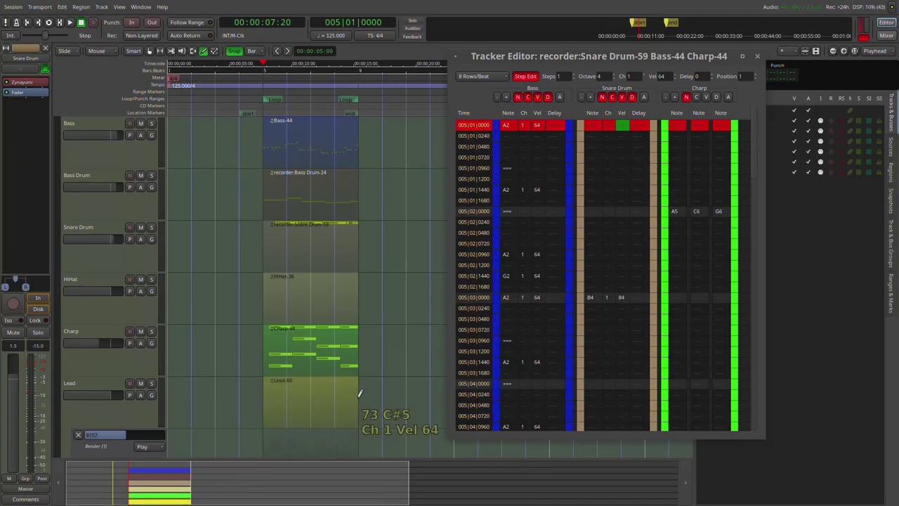
Select the Bass, Charp and Lead regions and open them together in the experimental Tracker Editor.
key(g)
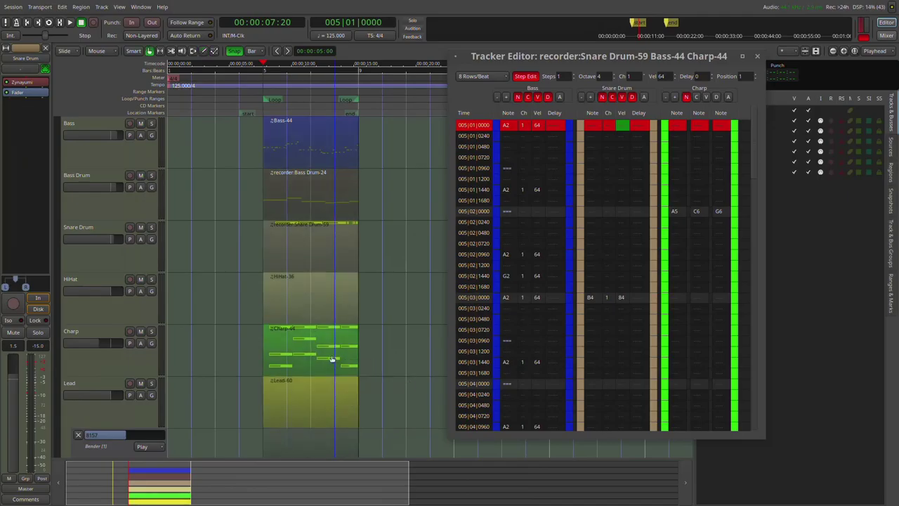
ctrl+click(315, 146)
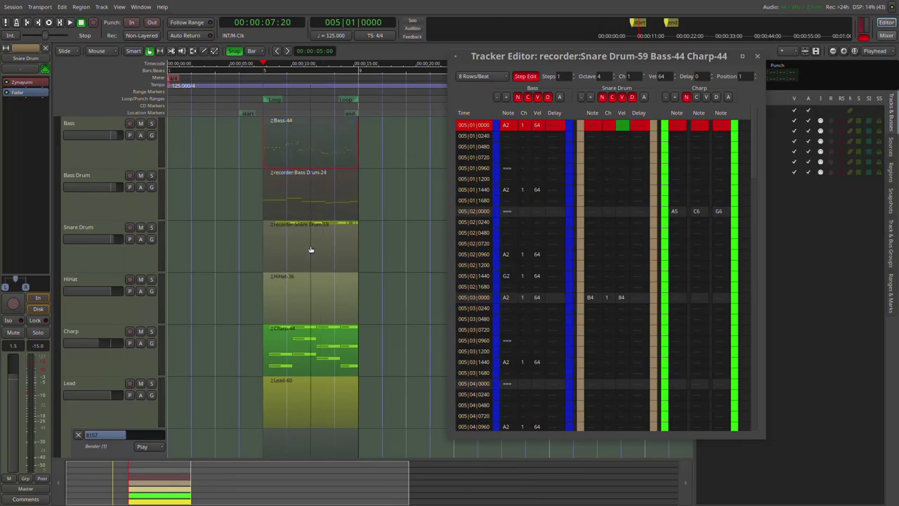
ctrl+click(307, 339)
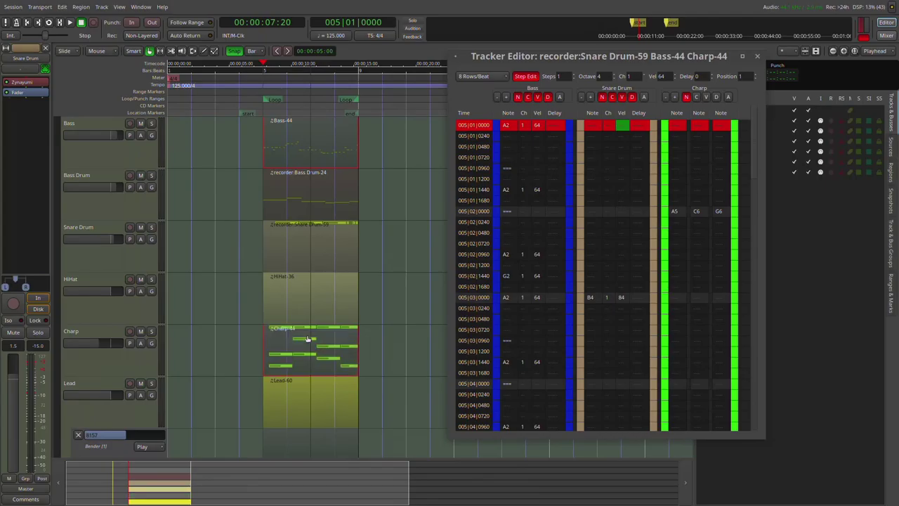
ctrl+click(302, 404)
right_click(302, 404)
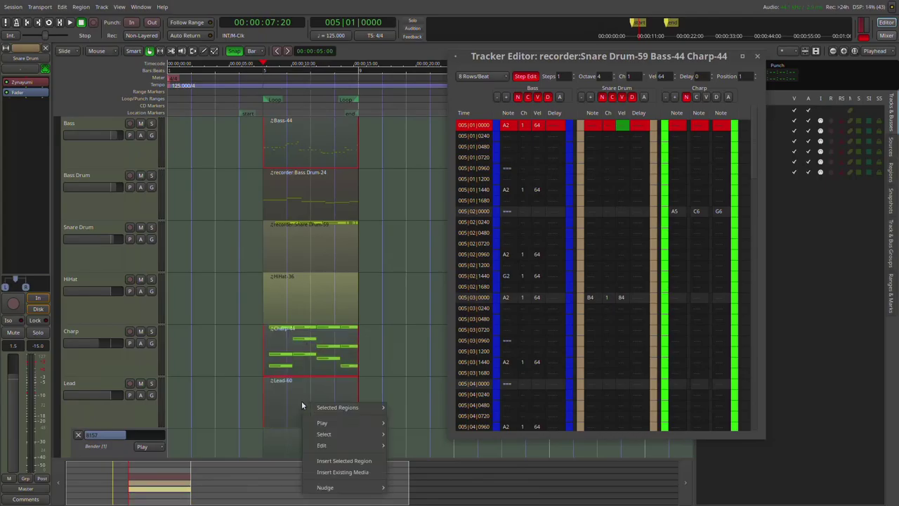
mouse_move(316, 407)
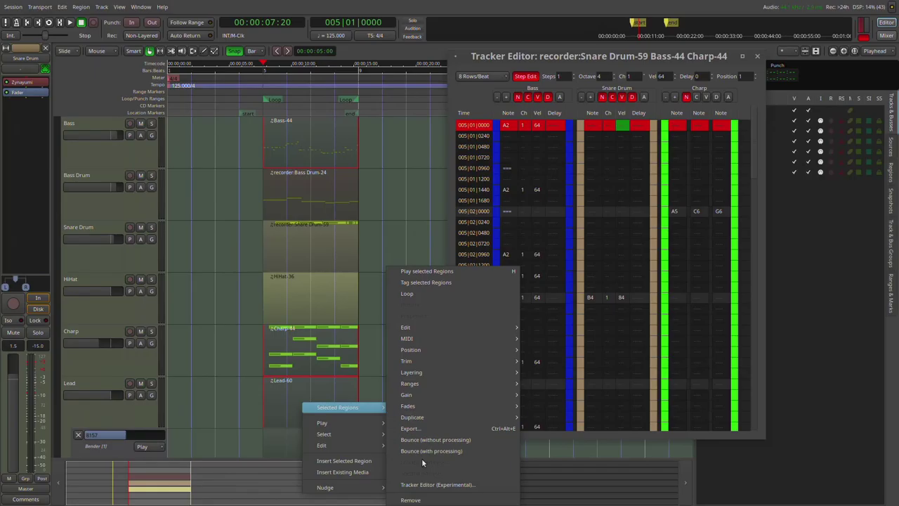
click(431, 484)
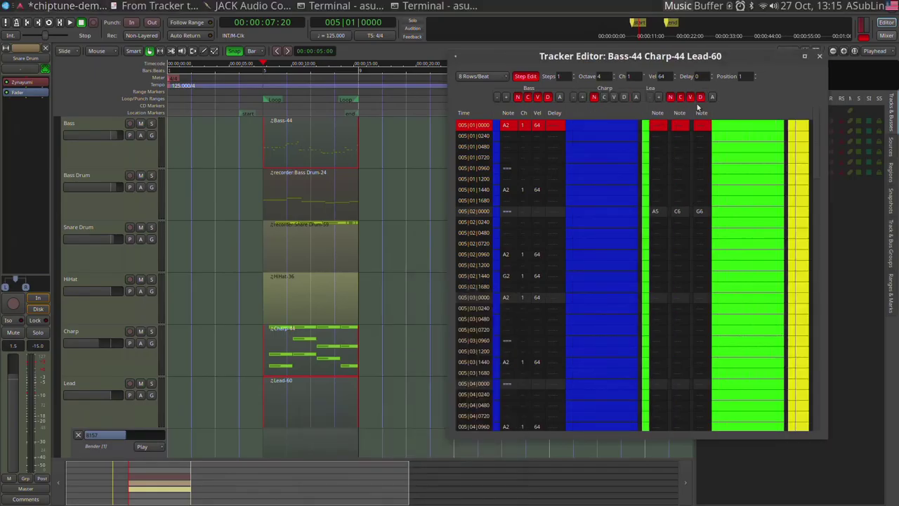
Add a note column to the Lead track and step-enter an A4 note at 005|01|0000.
click(658, 97)
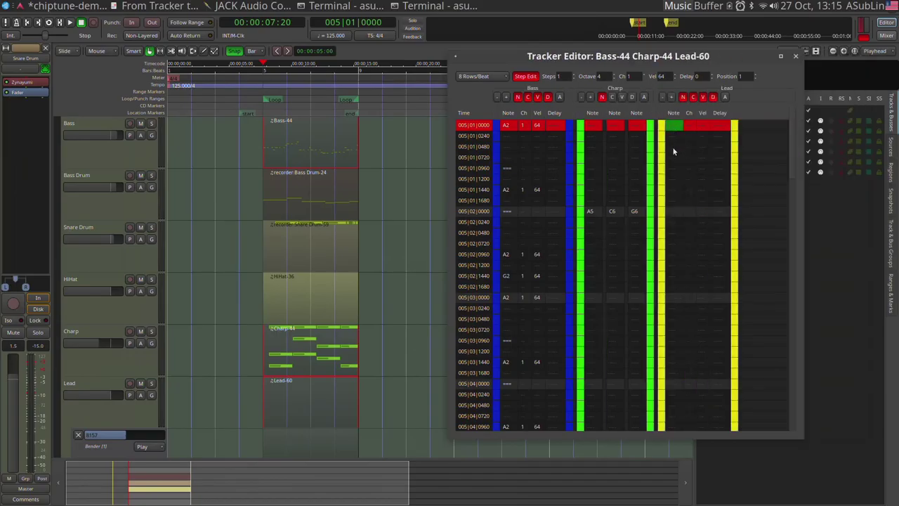
click(528, 75)
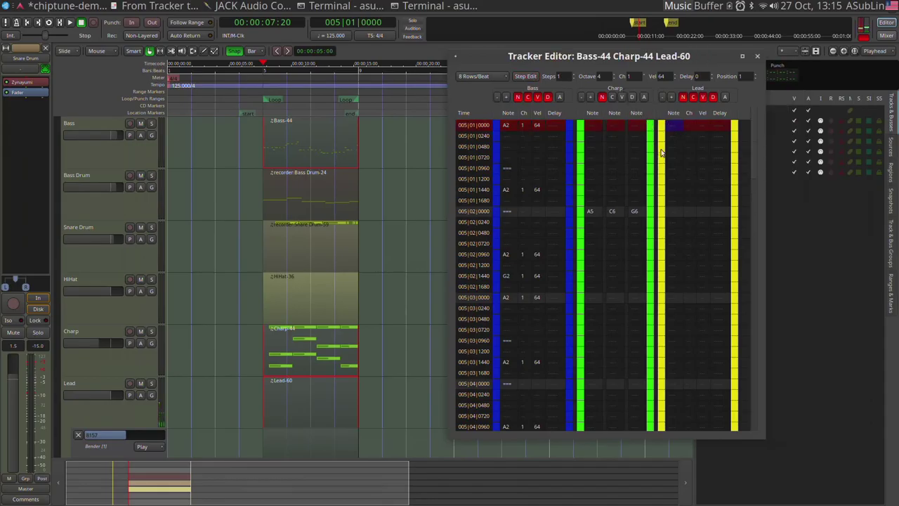
click(521, 78)
key(n)
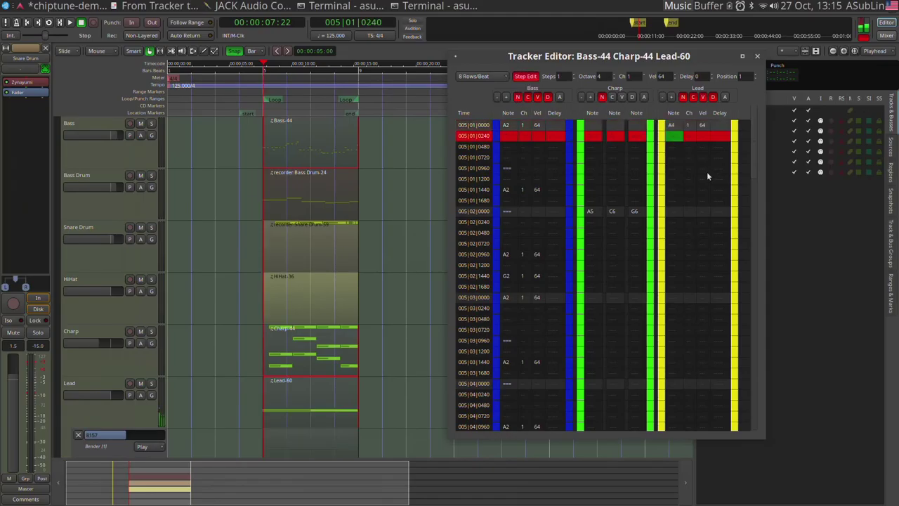
Set the tracker grid resolution to 4 Rows/Beat.
key(Down)
key(Down)
key(Down)
key(Down)
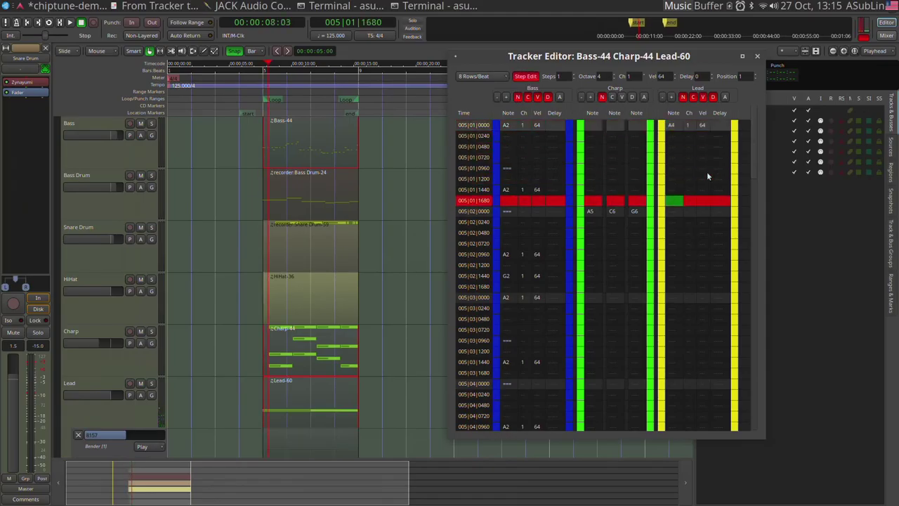
click(480, 77)
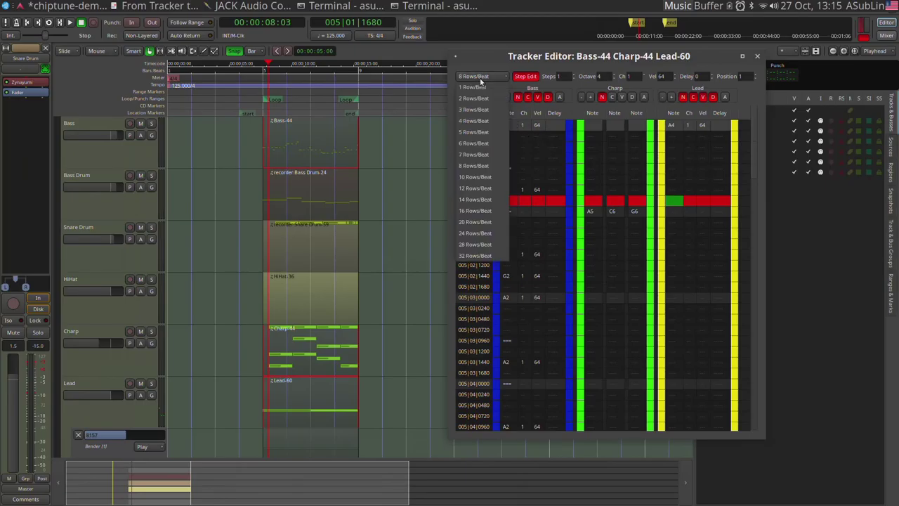
click(480, 121)
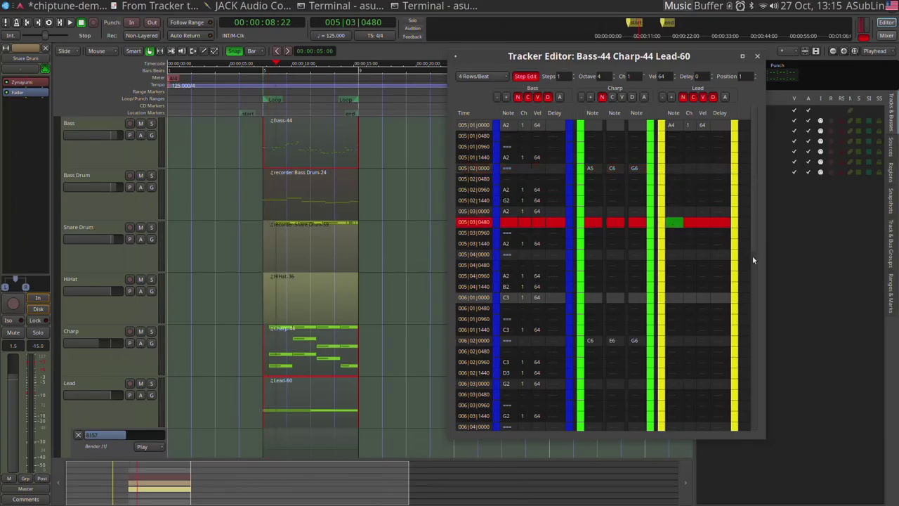
In the Lead column, enter note-offs at 005|03|0960, 005|04|0480 and 006|01|0000, C5 at 005|04|0000 and D5 at 005|04|0960.
key(equal)
key(q)
key(equal)
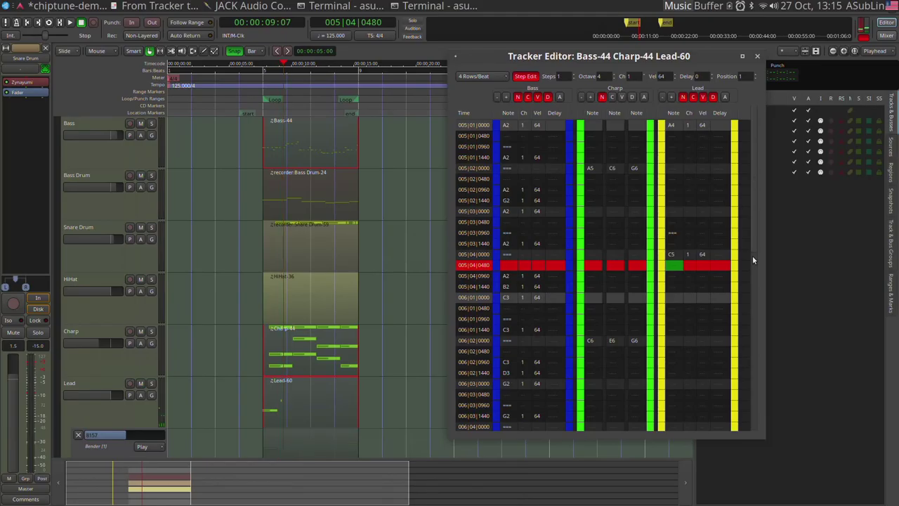
key(w)
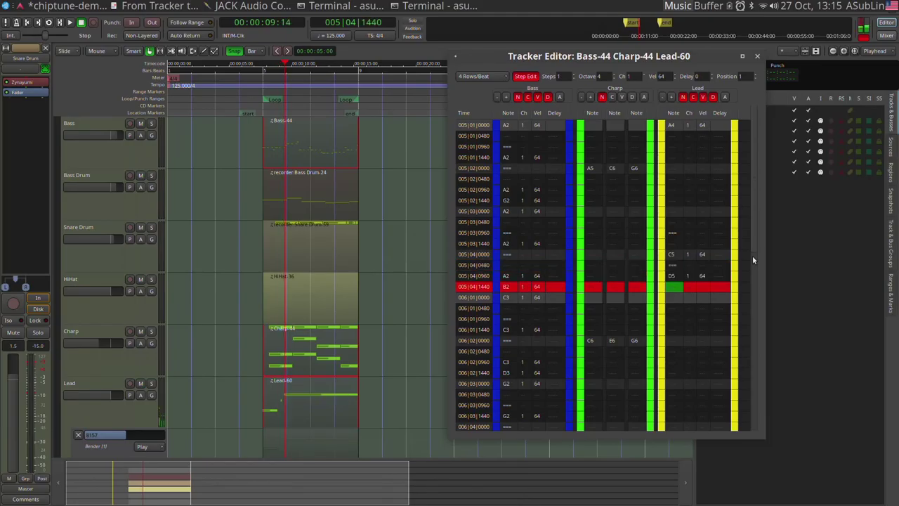
key(Down)
key(equal)
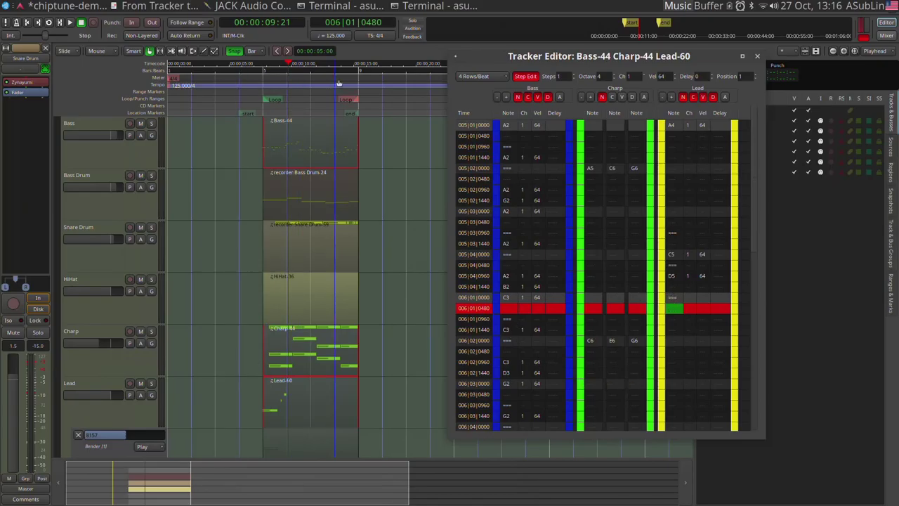
In the Lead column, enter E5 at 006|01|0960, a note-off at 006|02|0000 and G5 at 006|02|0960.
click(286, 65)
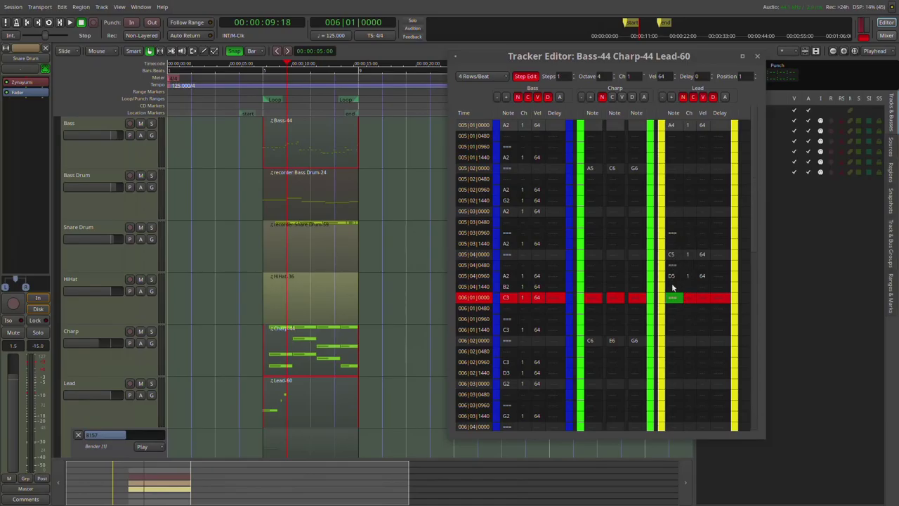
click(672, 340)
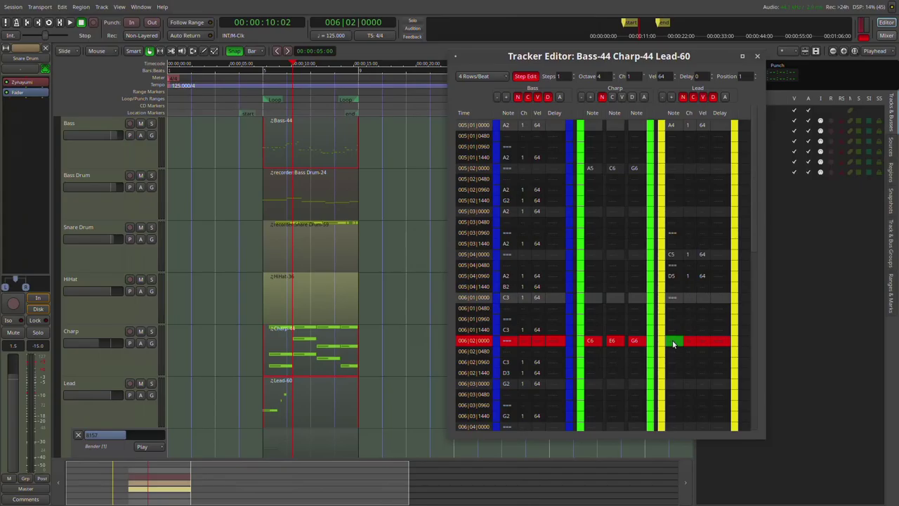
key(Up)
key(Up)
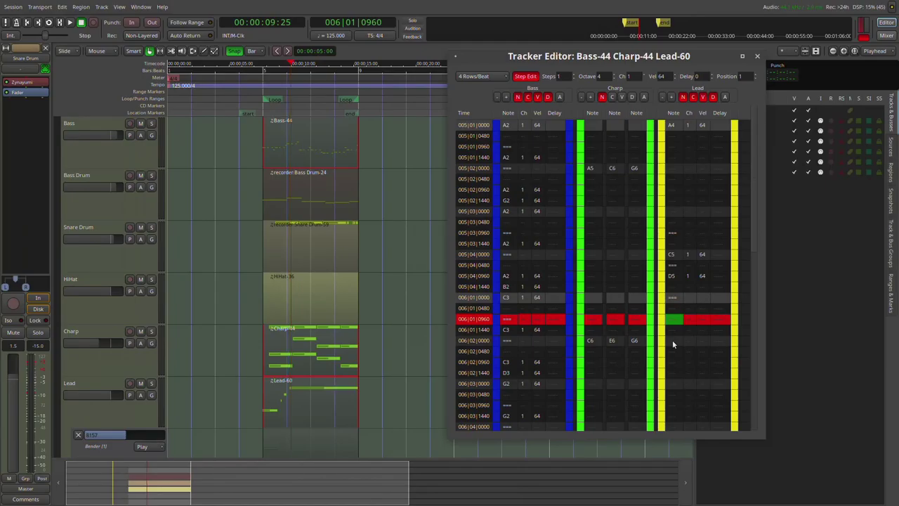
key(e)
key(Down)
key(Down)
key(Down)
key(g)
key(Down)
key(Down)
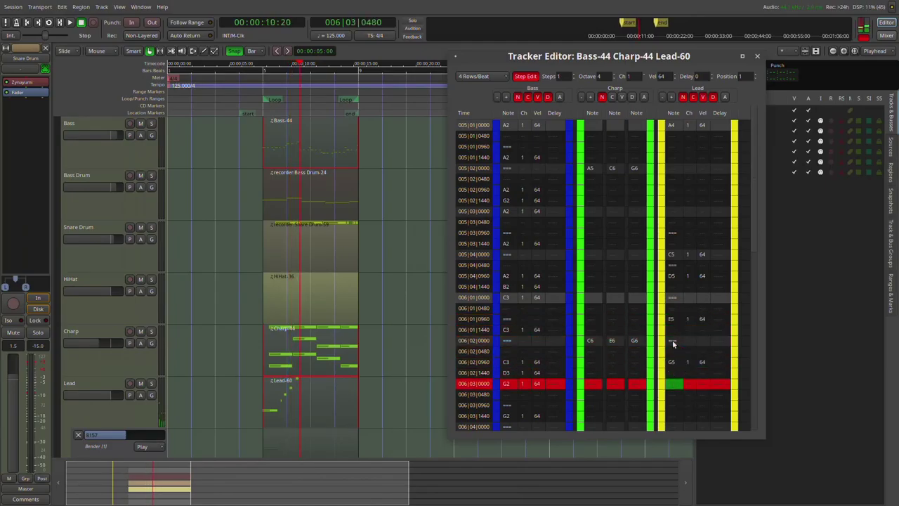
End the Lead's G5 with a note-off at 006|03|0000 and enter D5 at 006|03|0960.
key(equal)
key(Down)
key(d)
key(Down)
key(Down)
key(Down)
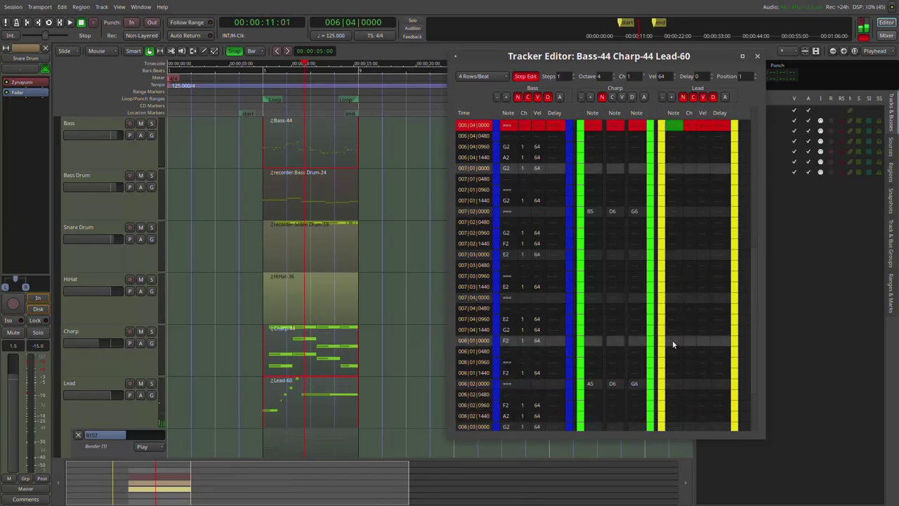
In the Lead column, enter note-offs at 006|04|0000 and 006|04|1440, C5 at 006|04|0960 and D5 at 007|01|0000.
key(c)
key(Down)
key(equal)
key(Down)
key(d)
Hold the Lead's bar 7 D5 until a note-off at 007|03|0960.
key(Down)
key(Down)
key(Down)
key(Down)
key(Down)
key(Down)
key(Down)
key(Down)
key(Down)
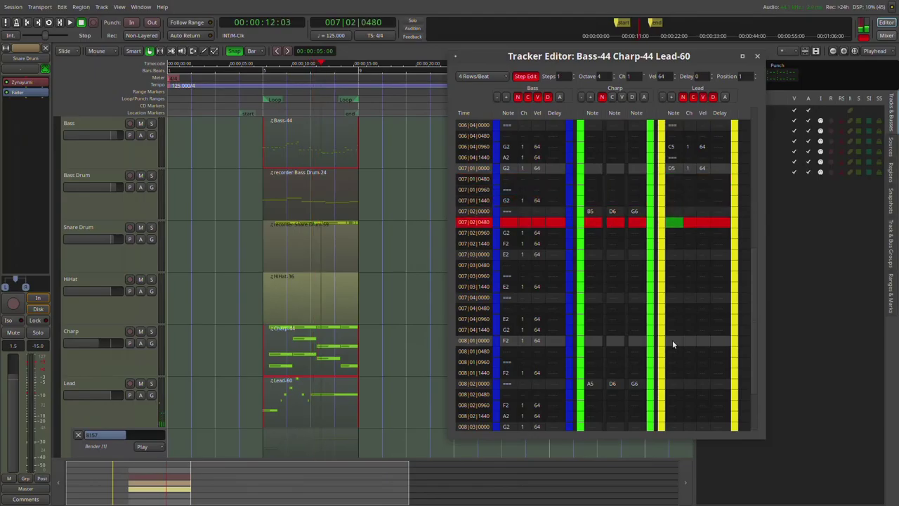
key(Down)
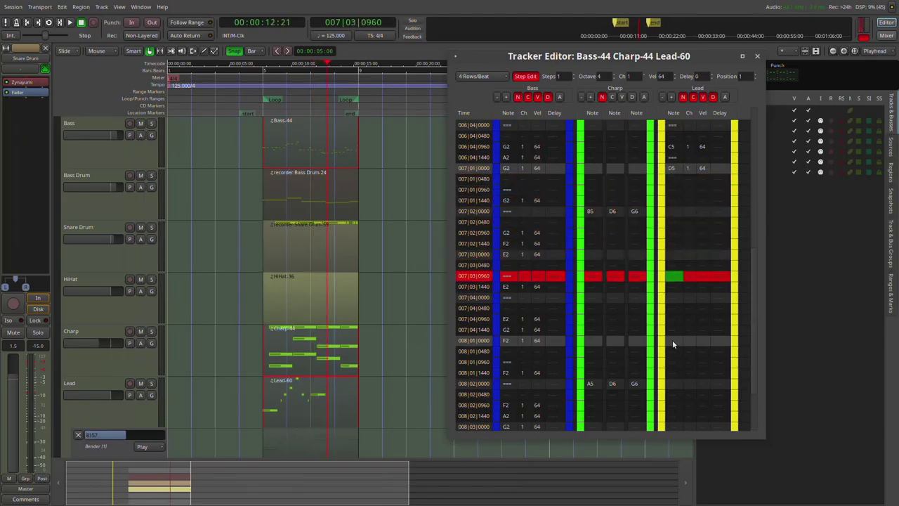
key(equal)
In the Lead column, enter C5 at 007|04|0000, D5 at 007|04|0960 and note-offs at 007|04|0480 and 008|01|0000.
key(Down)
key(Down)
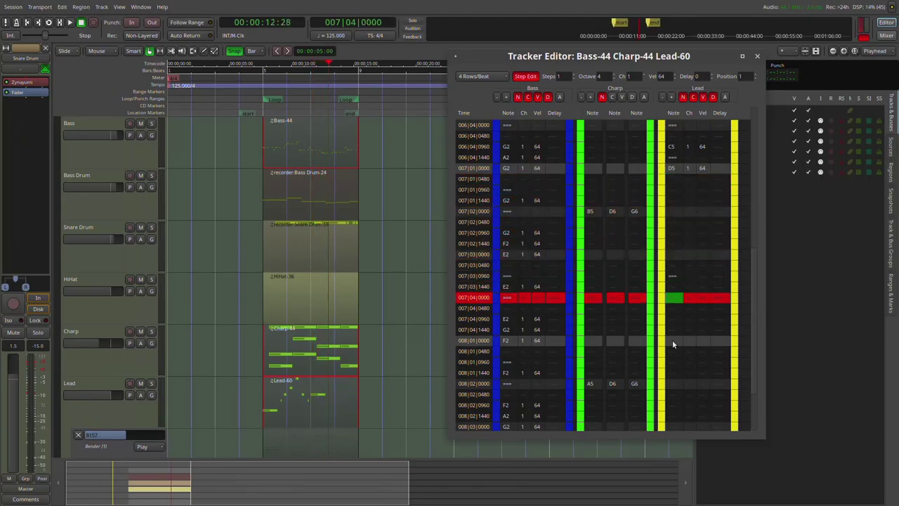
key(c)
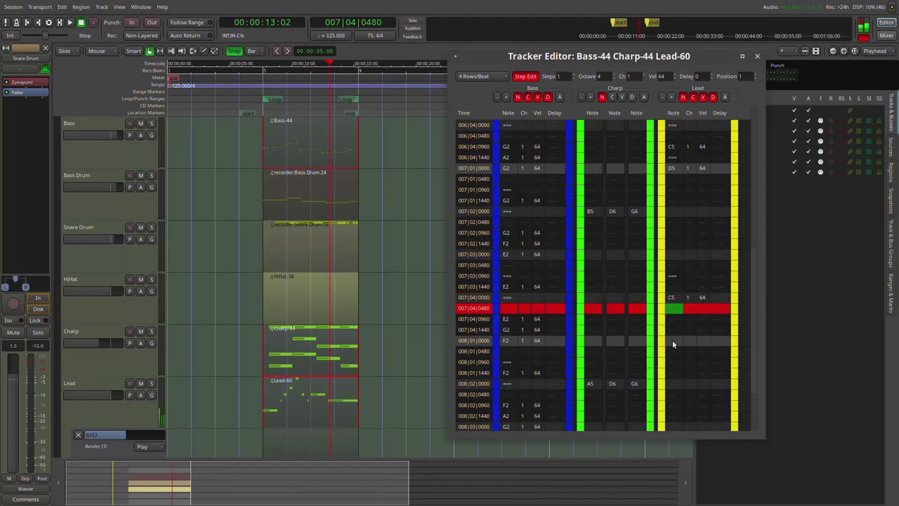
key(Down)
key(equal)
key(Down)
key(d)
key(Down)
key(Down)
key(equal)
In the Lead column, enter E5 at 008|01|0960, G5 at 008|02|0960 and note-offs at 008|02|0000 and 008|03|0000.
key(Down)
key(Down)
key(e)
key(Down)
key(equal)
key(Down)
key(Down)
key(g)
key(Down)
key(Down)
key(equal)
Try E5 at 008|03|0960 followed by D5 at 008|03|1440 in the Lead column.
key(Down)
key(Down)
key(e)
key(Down)
key(d)
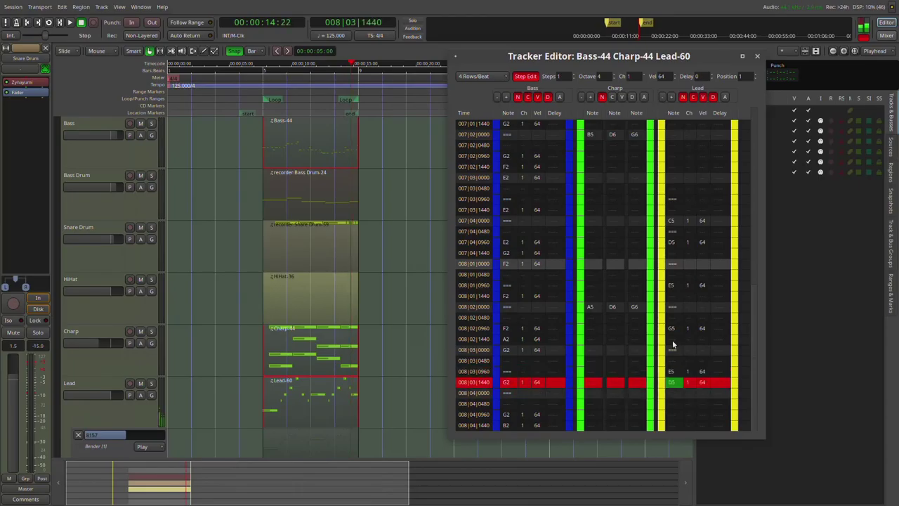
Replace the two last Lead notes with D5 at 008|03|0960 and a note-off at 008|03|1440.
key(Up)
key(Up)
key(d)
key(Down)
key(Down)
key(Up)
key(Up)
key(Delete)
key(Down)
key(d)
key(Down)
key(equal)
key(Down)
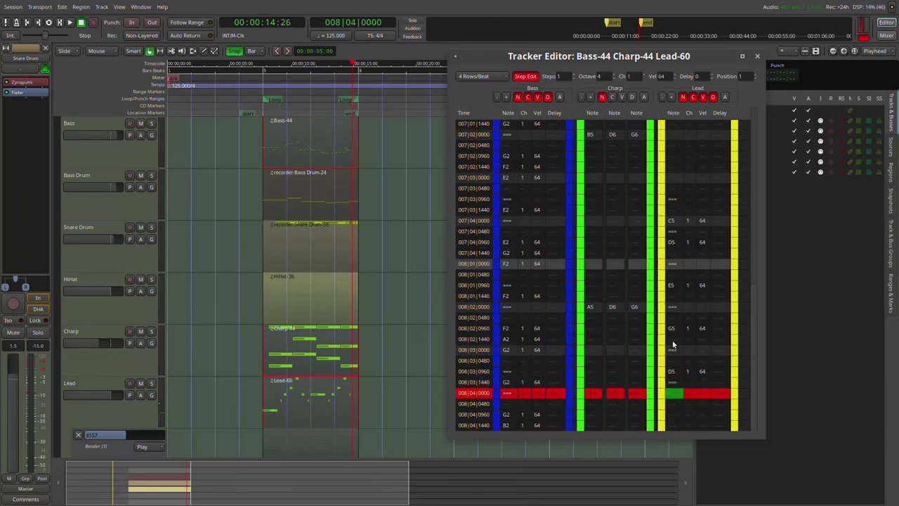
Move the Lead's last note-off to 008|04|0000, then enter C5 at 008|04|0960 and a note-off at 008|04|1440.
key(Up)
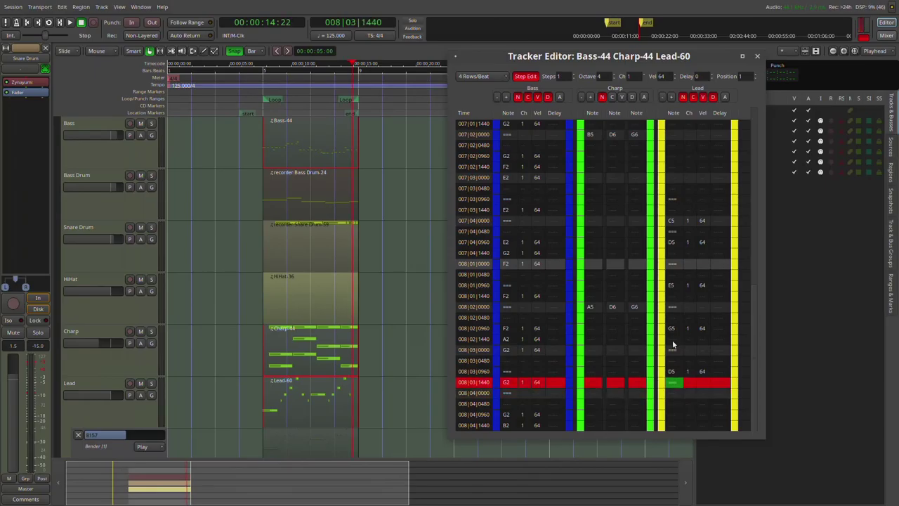
key(Delete)
key(Down)
key(equal)
key(Down)
key(Down)
key(Down)
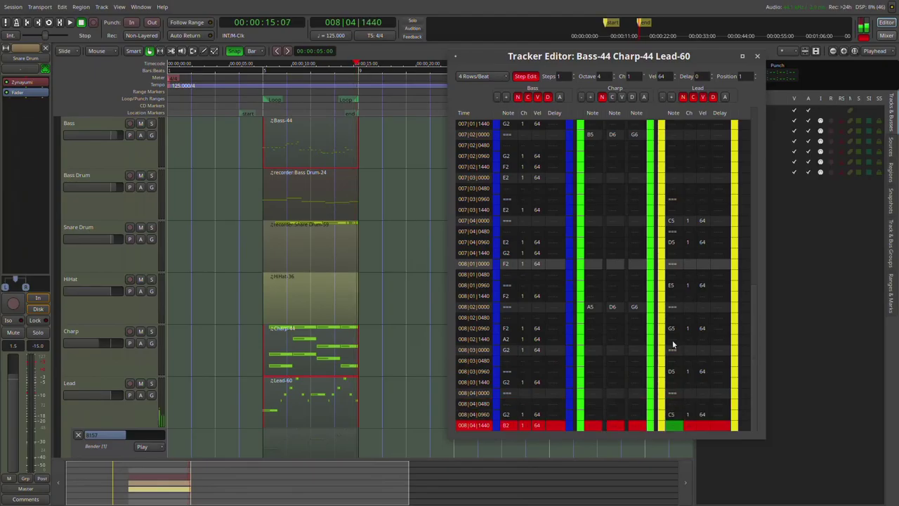
key(Down)
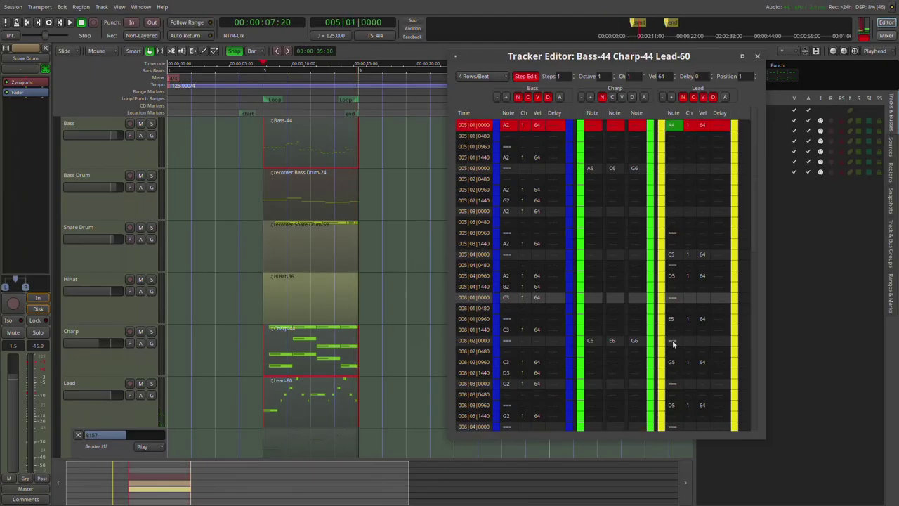
Play the loop, lower the Master bus fader to -1.4 dB and stop playback.
click(49, 23)
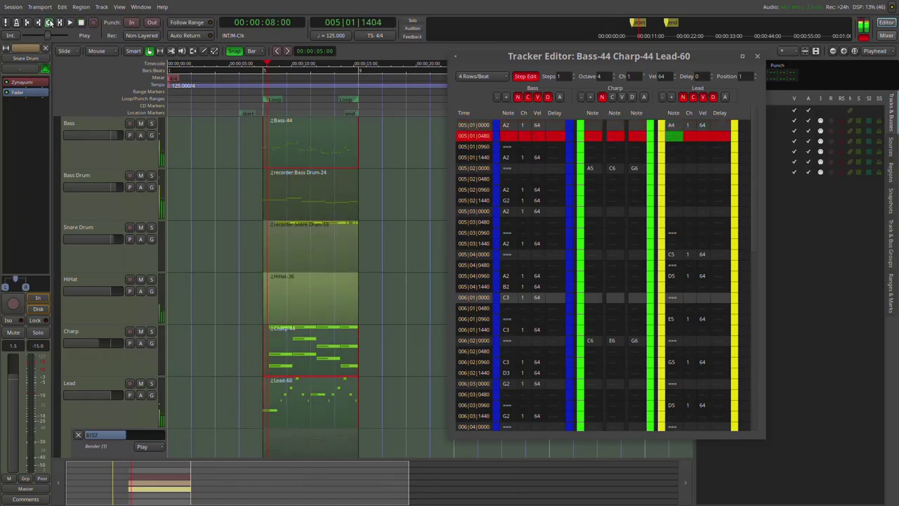
click(81, 149)
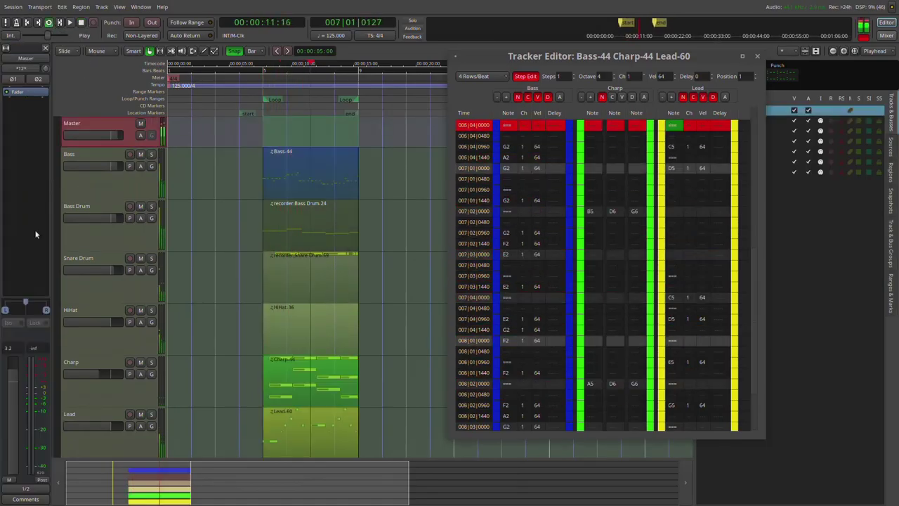
drag(14, 383, 14, 399)
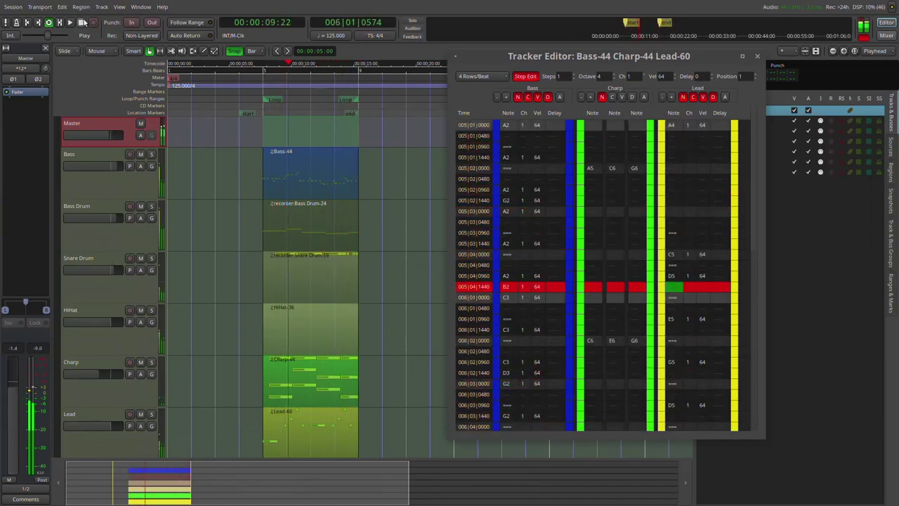
click(81, 23)
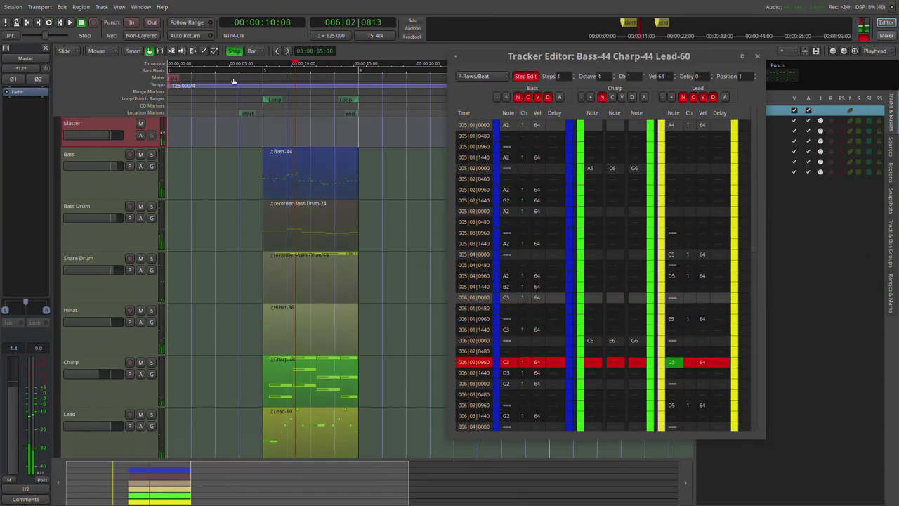
Show the Bender automation column for channel 1 on the Lead track.
click(678, 354)
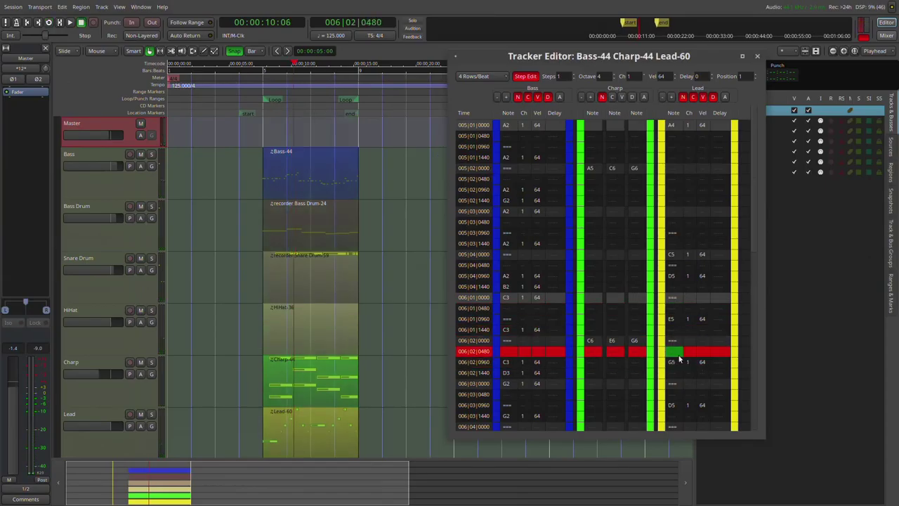
scroll(678, 358, down, 10)
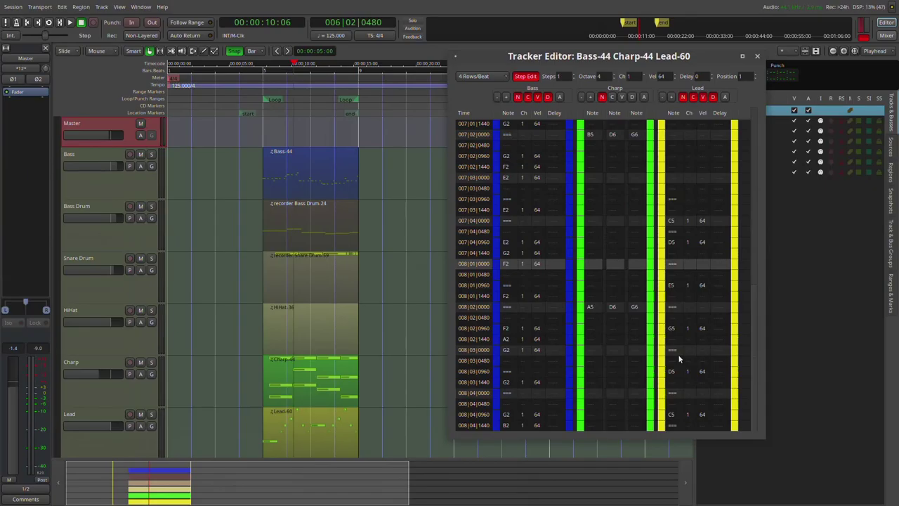
click(726, 97)
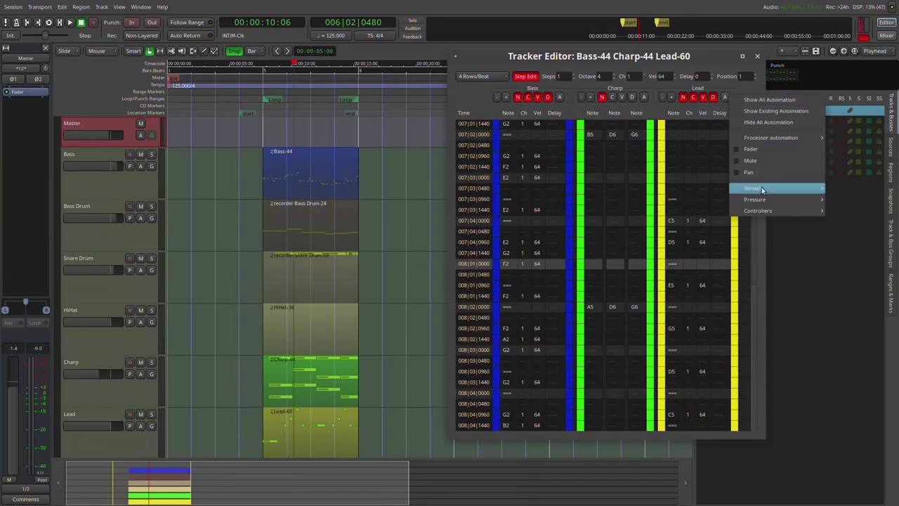
mouse_move(762, 189)
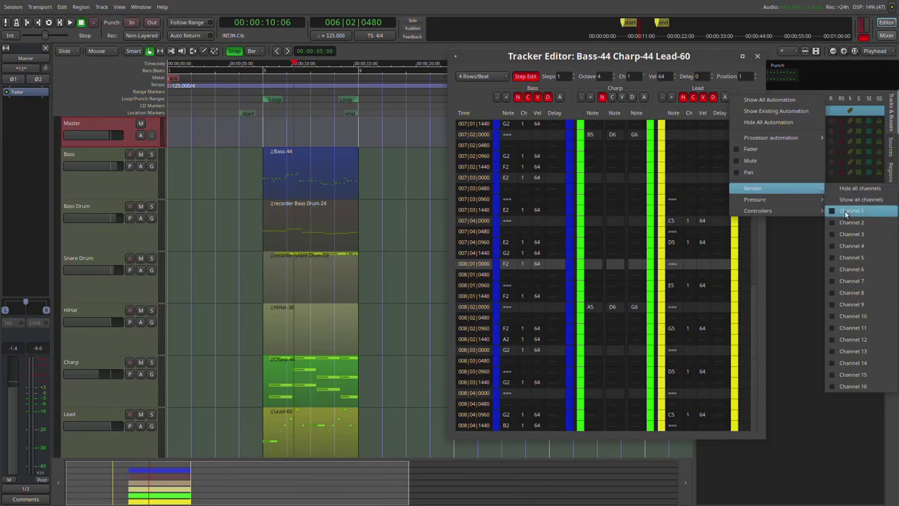
click(845, 212)
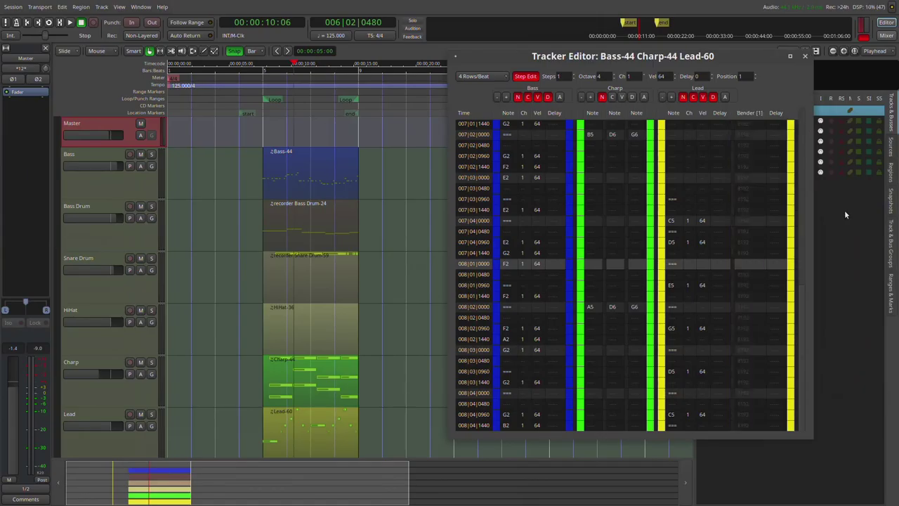
In the Lead's Bender column, enter 8192 at 005|01|0960 and 0 at 005|01|0000.
scroll(745, 180, up, 10)
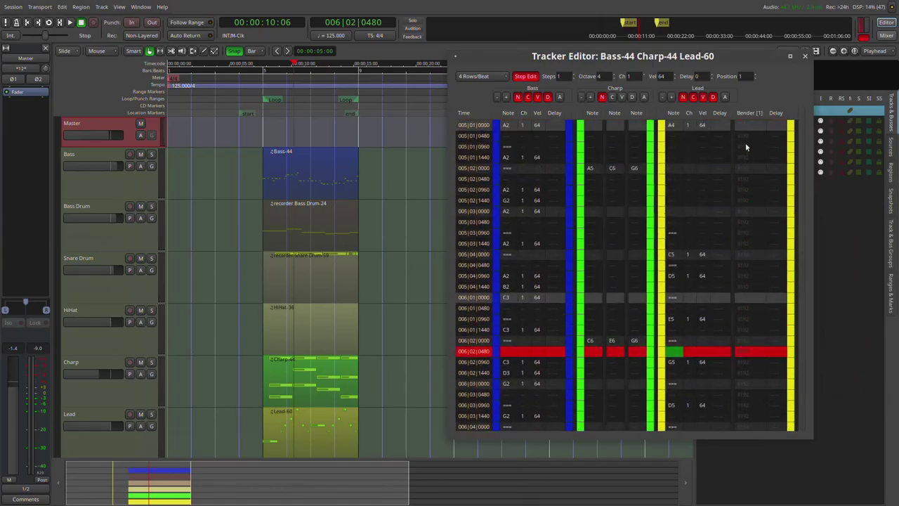
click(746, 146)
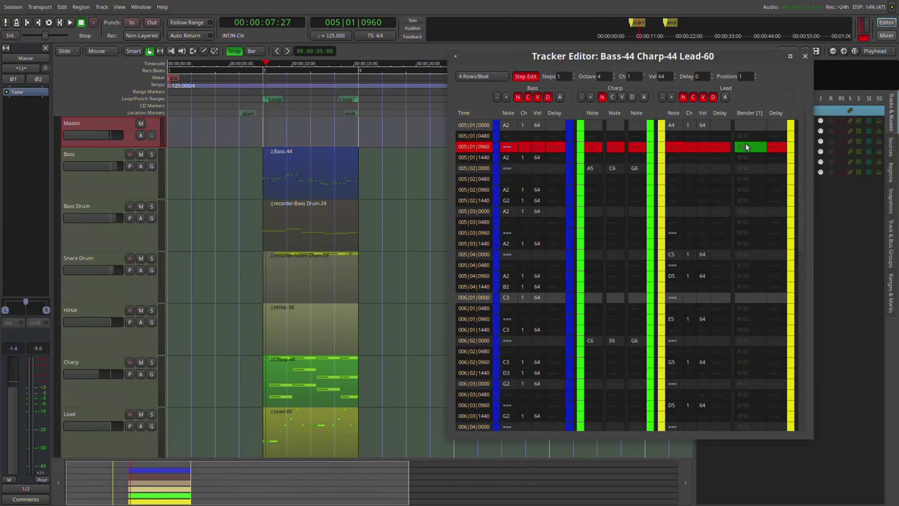
key(Return)
key(Return)
key(Up)
key(Up)
key(Return)
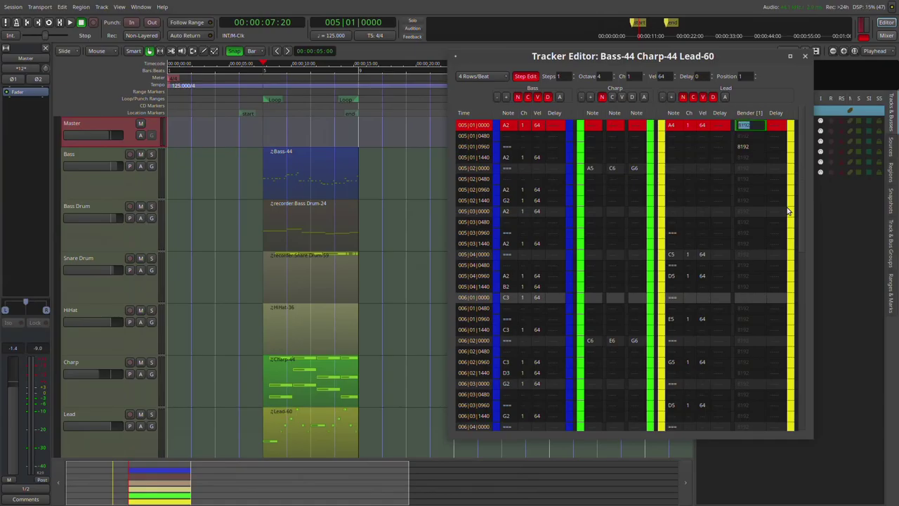
text(0)
key(Return)
Play the loop to hear the pitch bend on the first Lead note, and stop playback.
click(48, 22)
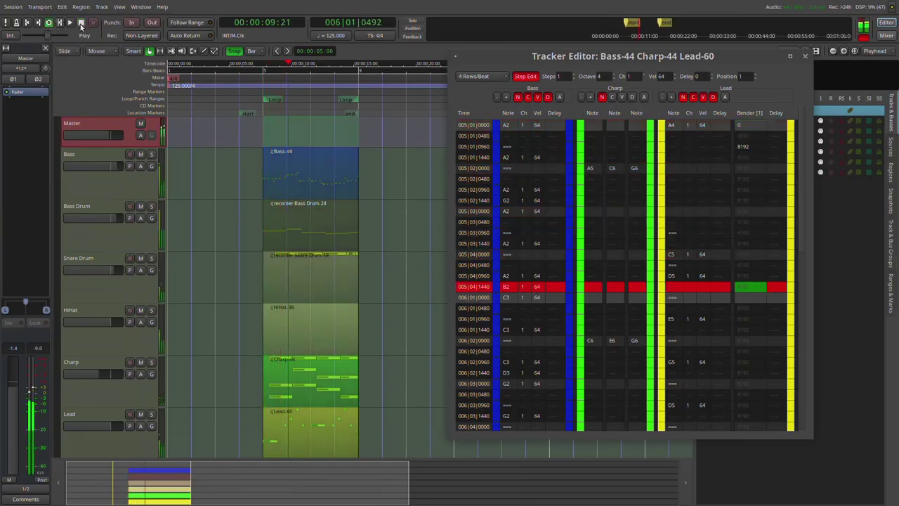
click(81, 23)
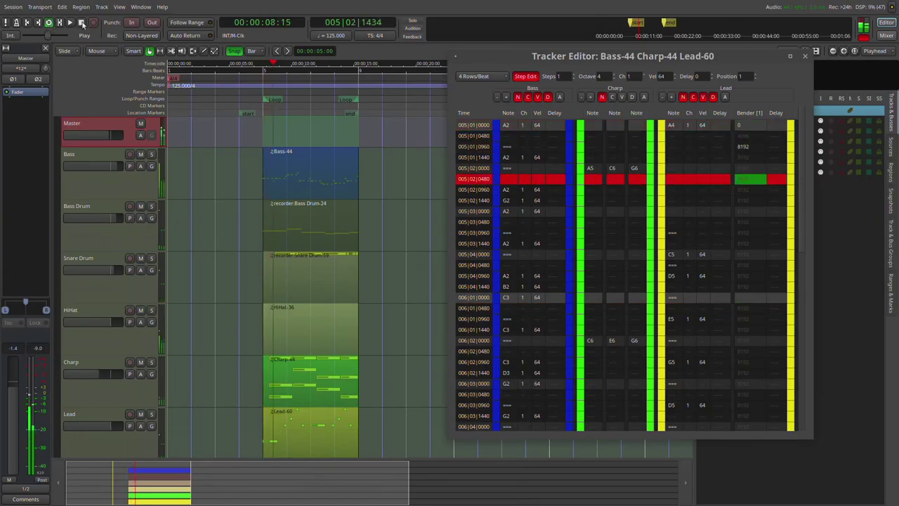
click(81, 23)
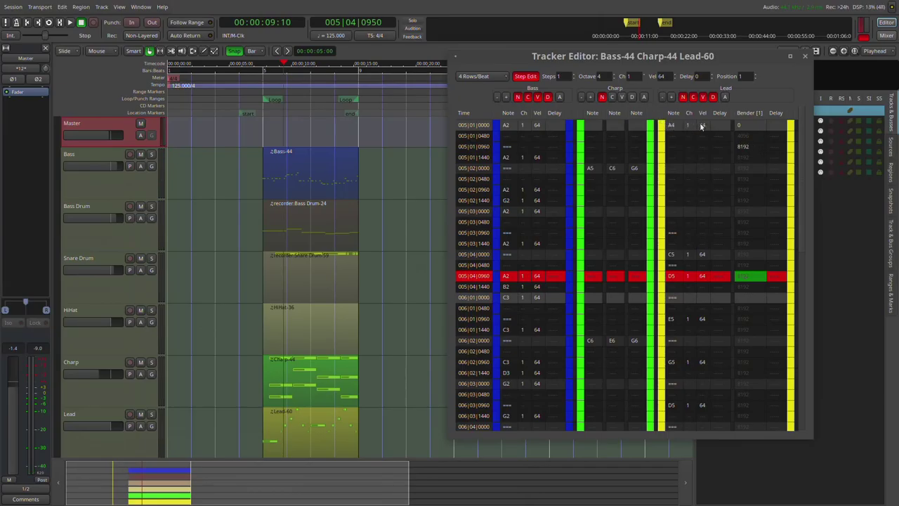
Try a delay of 20 on the Lead's A4 note at 005|01|0000 and play the loop.
key(Home)
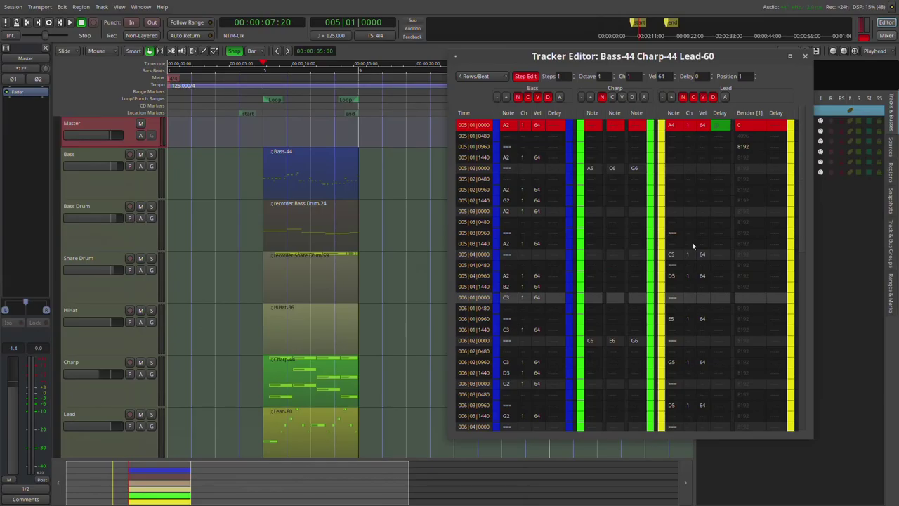
key(Return)
text(1)
key(BackSpace)
key(BackSpace)
key(Return)
click(49, 22)
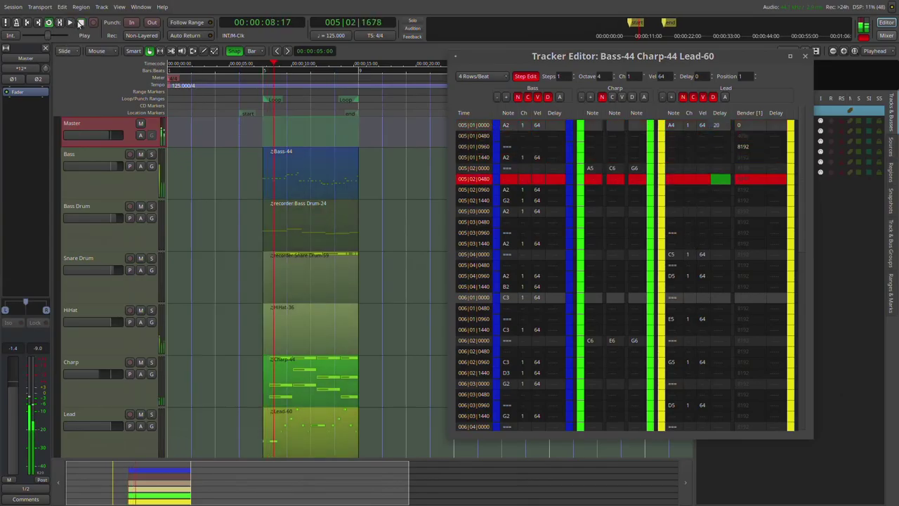
click(80, 22)
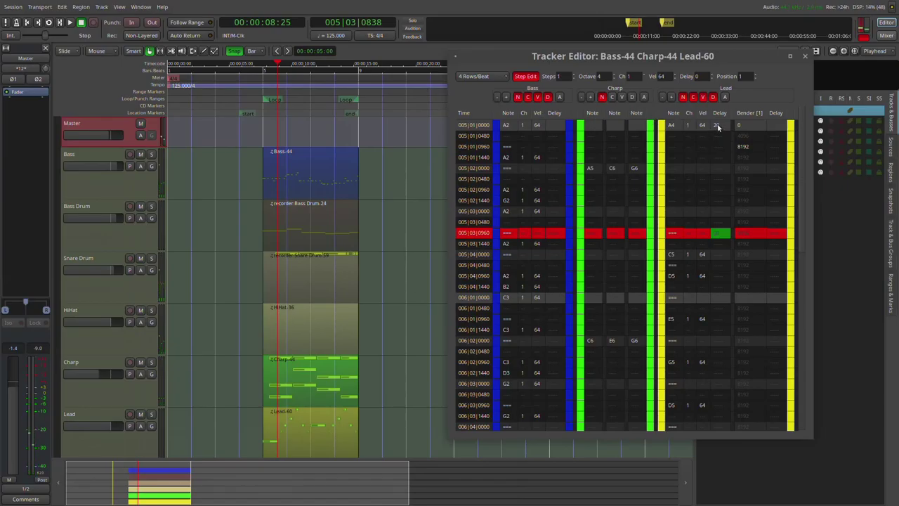
Set the delay of the Lead's A4 note at 005|01|0000 to 30 and play the loop.
text(3)
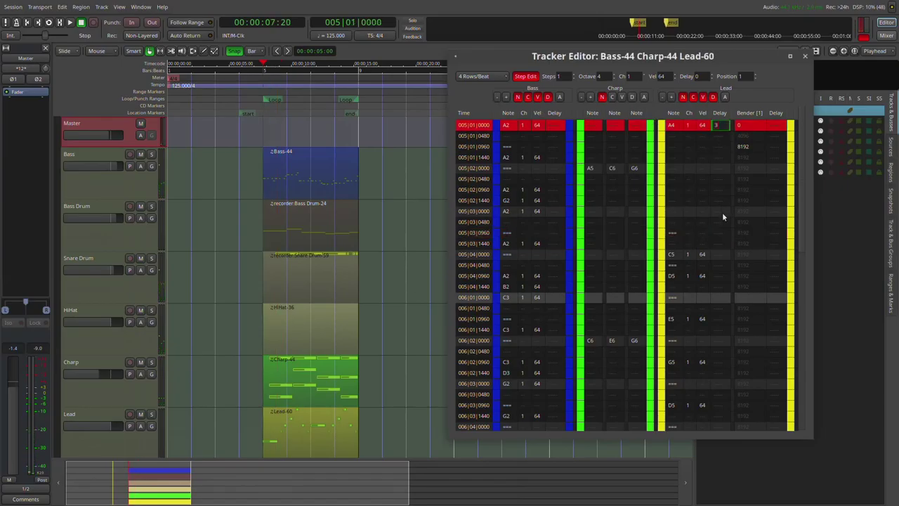
key(Return)
click(48, 23)
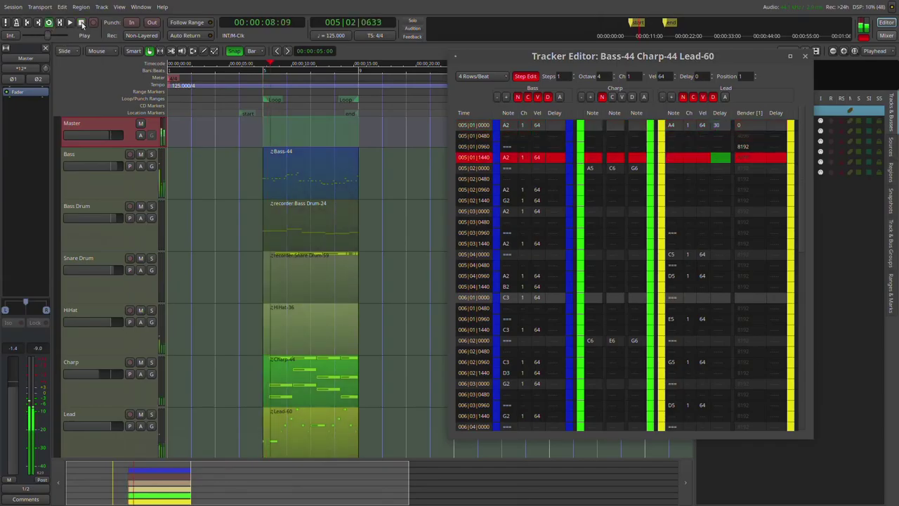
click(81, 23)
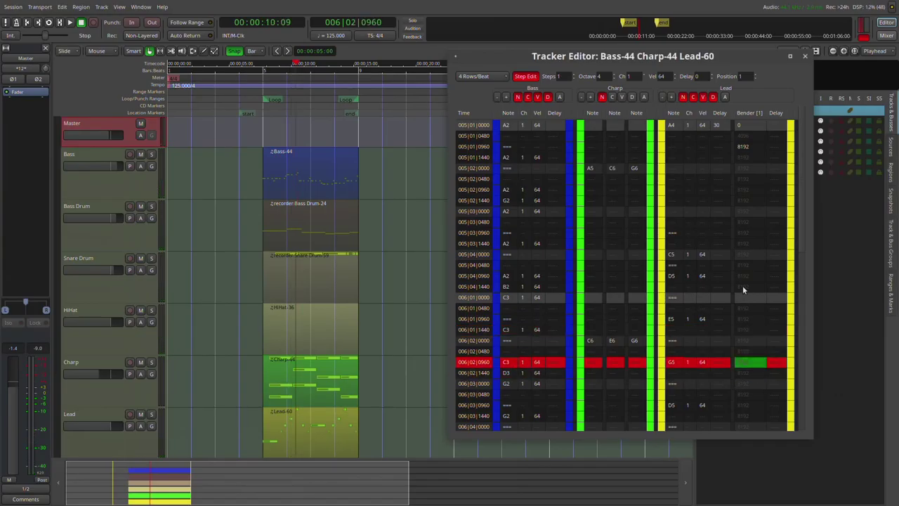
Enter Lead Bender values of 8192 at 006|02|0480 and 006|02|1440, with 0 at 006|02|0960.
key(Up)
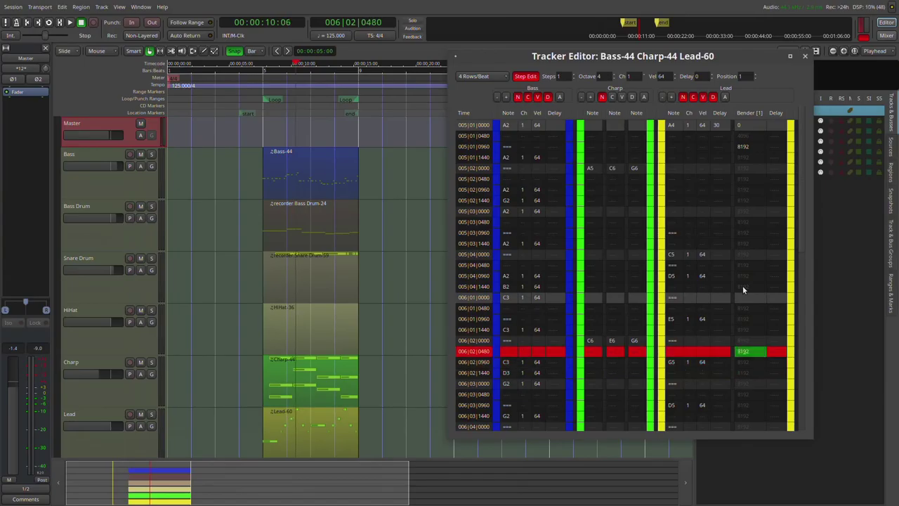
key(Down)
key(Down)
key(Return)
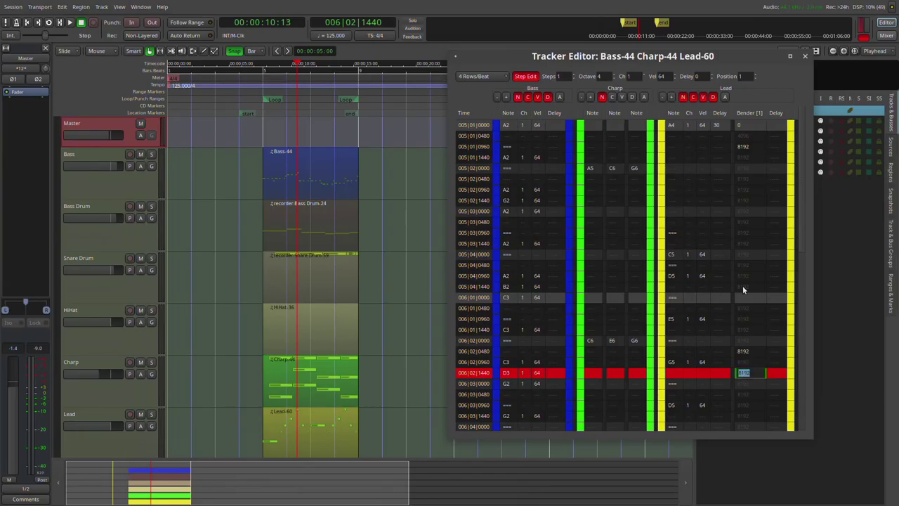
key(Return)
key(Up)
key(Return)
text(0)
key(Return)
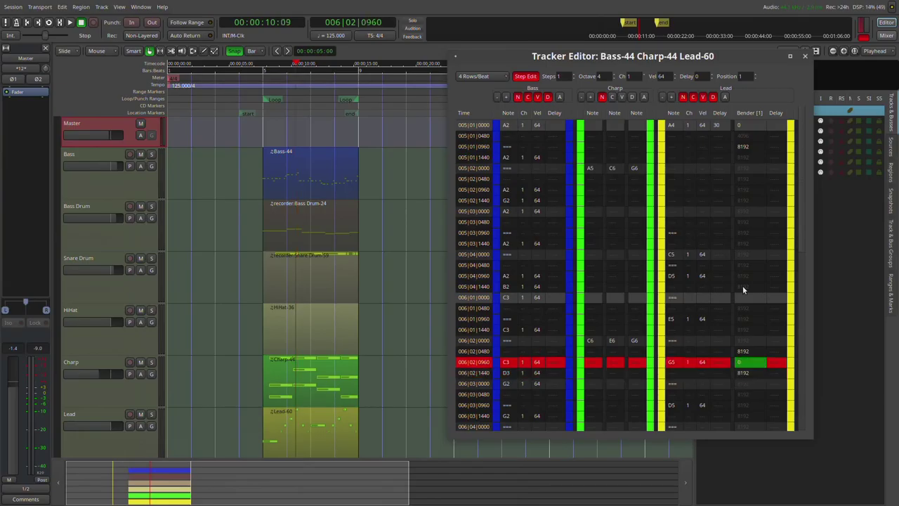
Enter a Bender value of 8192 at 006|04|1440 on the Lead track.
key(Down)
key(Down)
key(Down)
key(Down)
key(Down)
key(Down)
key(Down)
key(Down)
key(Down)
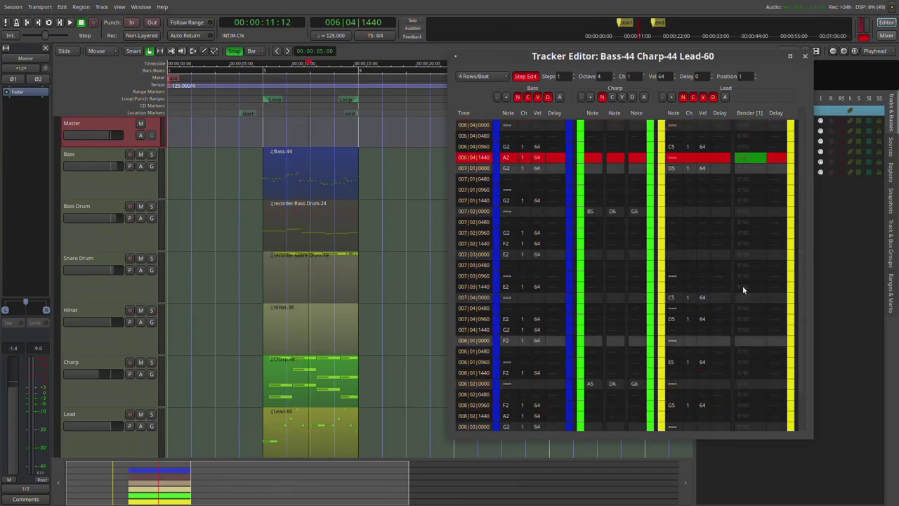
key(Return)
key(Return)
Enter Lead Bender values of 8192 at 007|01|0960 and 0 at 007|01|0000.
key(Down)
key(Down)
key(Down)
key(Return)
key(Return)
key(Up)
key(Up)
key(Return)
text(0)
key(Return)
Enter Lead Bender values of 8192 at 008|02|0480 and 008|02|1440, with 0 at 008|02|0960.
key(space)
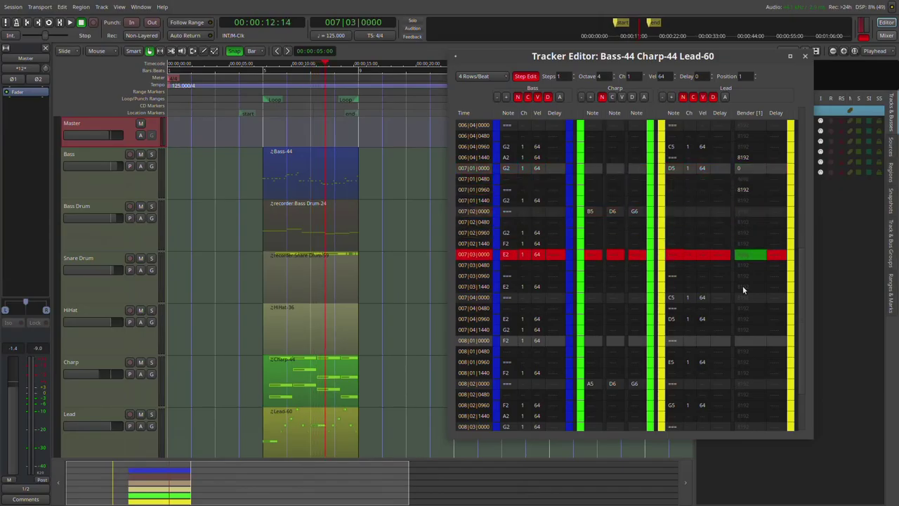
key(space)
key(Return)
key(Down)
key(Down)
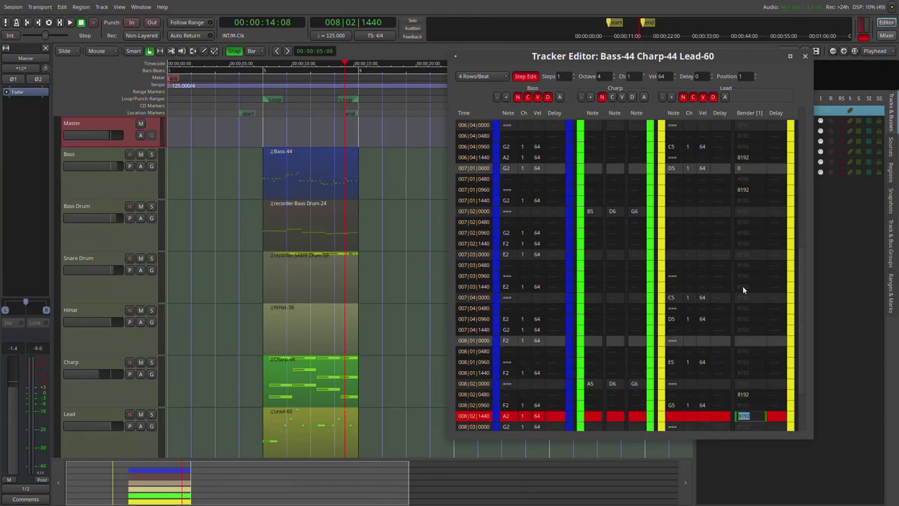
key(Up)
text(0)
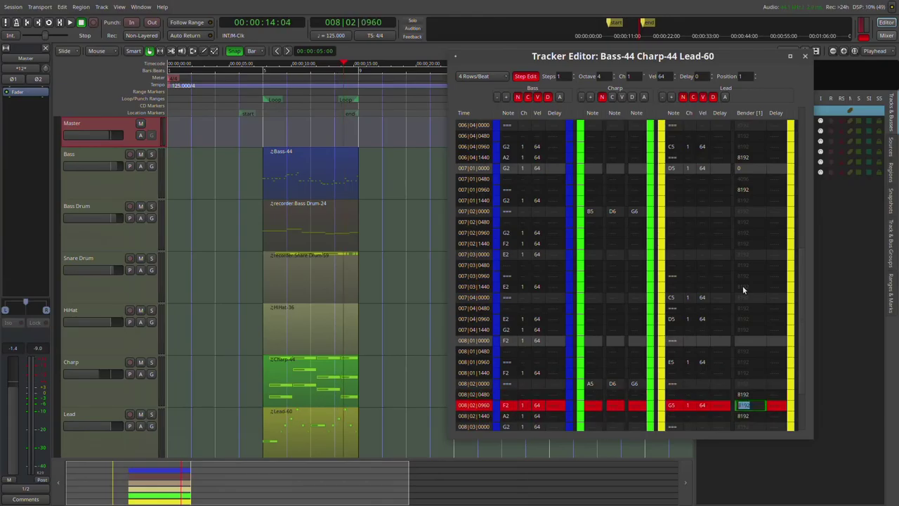
key(Return)
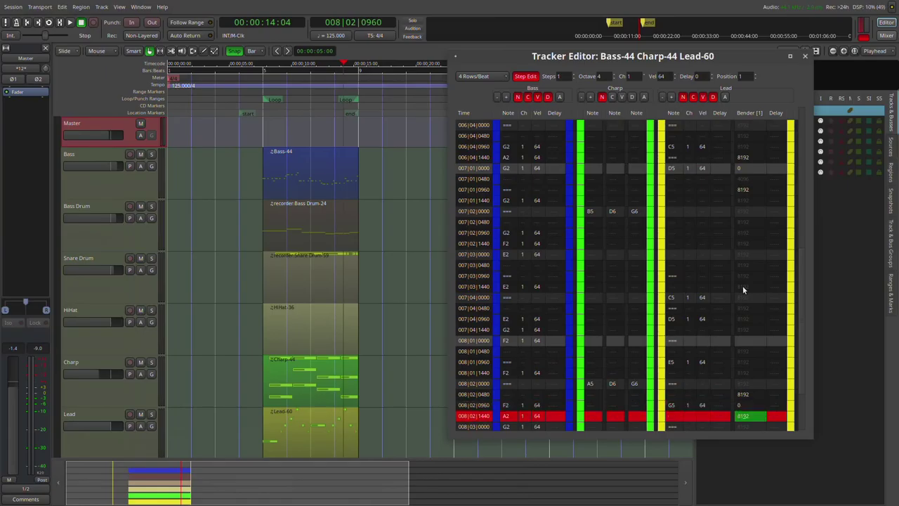
Play the loop to check all the Lead pitch bends, and stop playback.
key(Down)
key(Down)
key(Down)
key(Down)
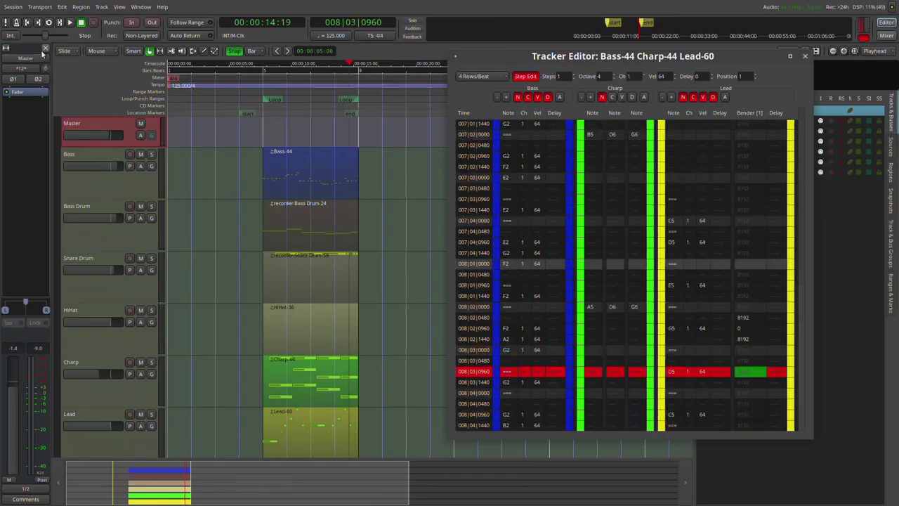
click(49, 23)
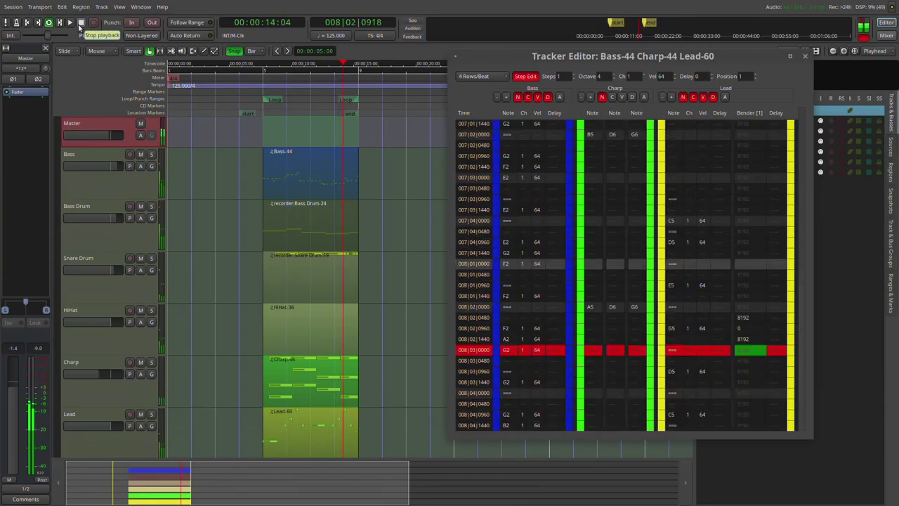
click(80, 24)
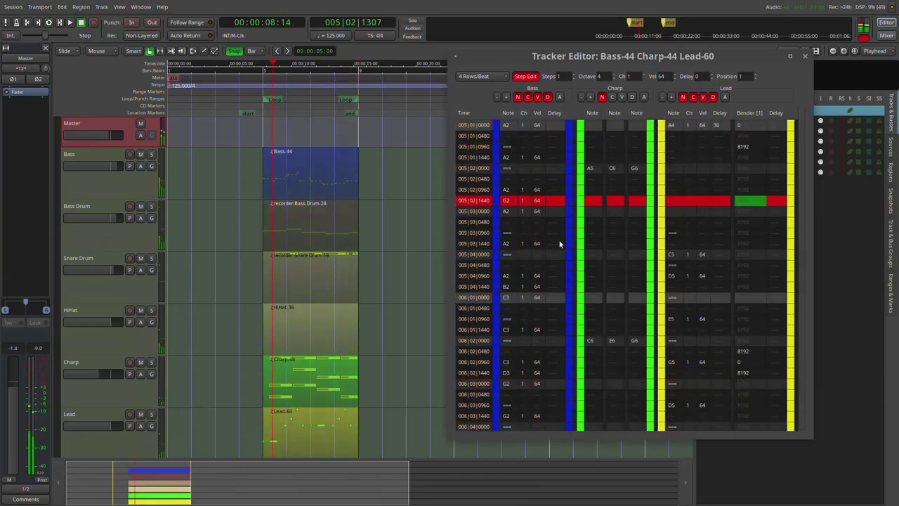
Set the delay of the Lead's note-off at 005|04|0480 to -300 and play the loop.
click(669, 264)
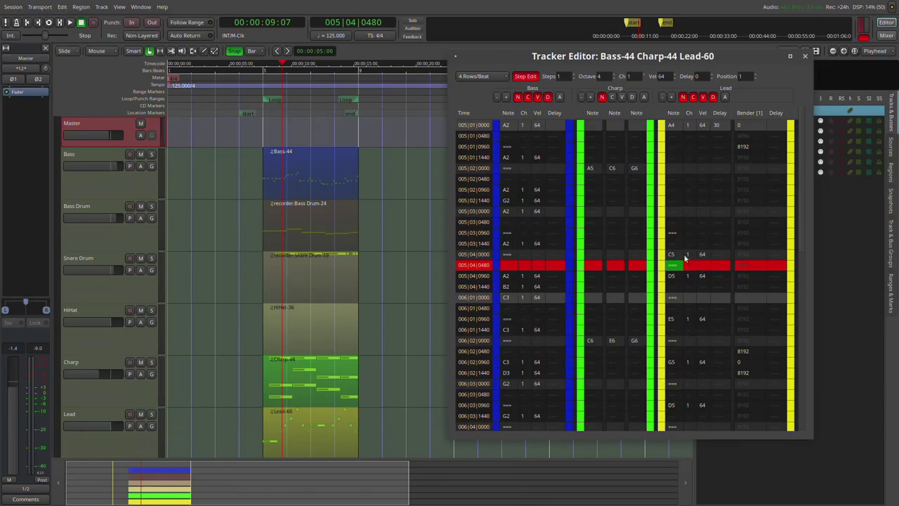
click(673, 255)
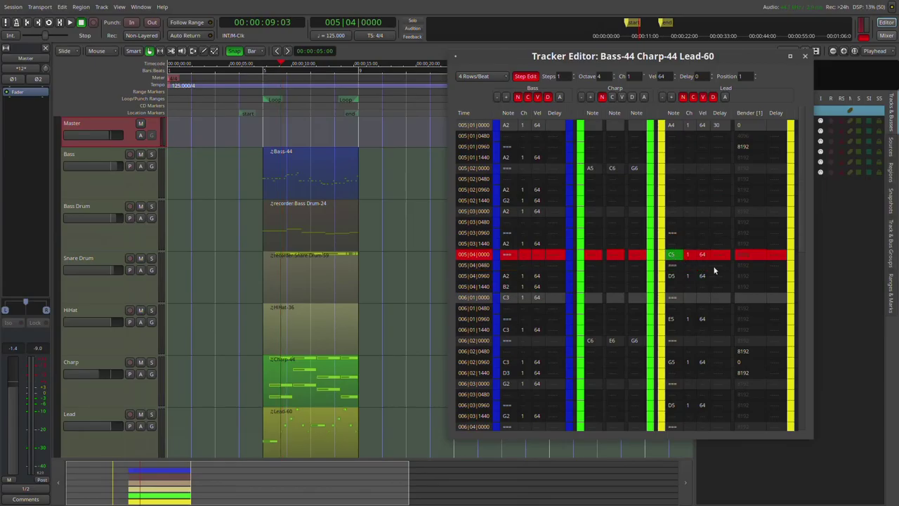
click(720, 266)
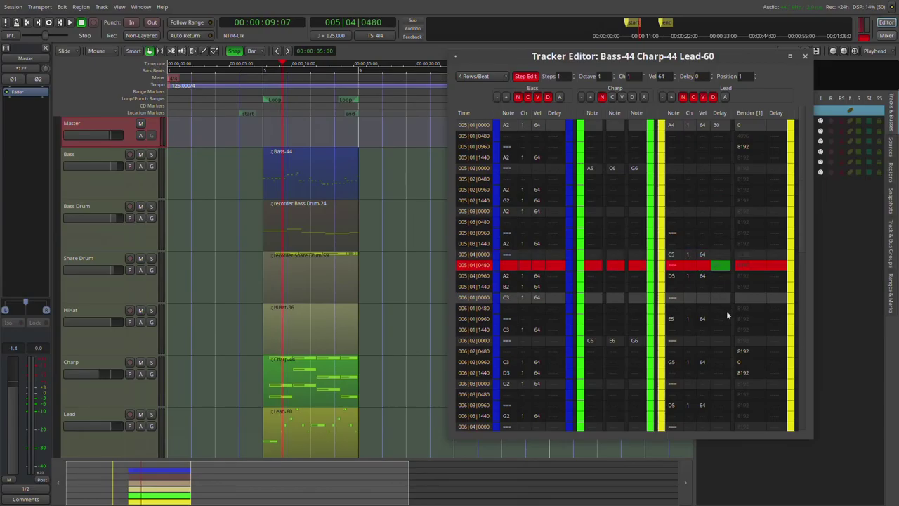
key(Return)
text(-300)
key(Return)
click(49, 22)
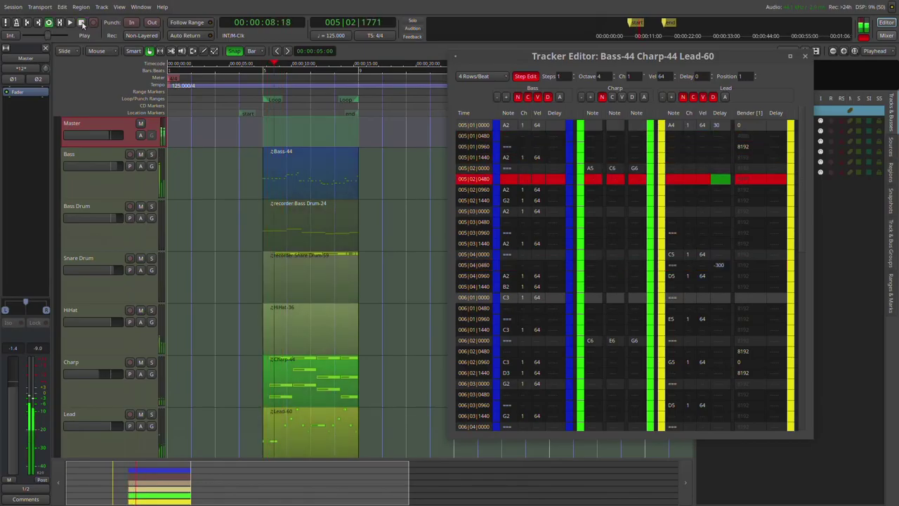
click(82, 24)
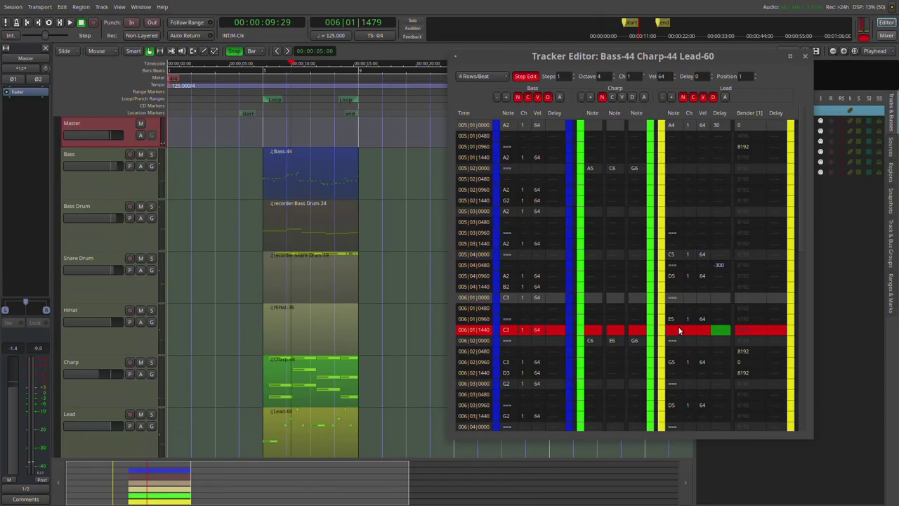
scroll(679, 330, down, 8)
scroll(679, 330, up, 8)
scroll(693, 370, down, 3)
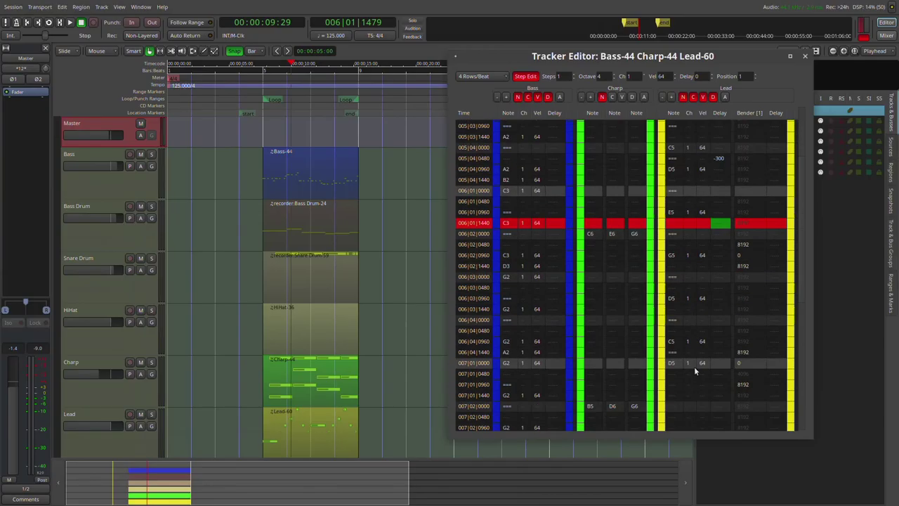
click(719, 158)
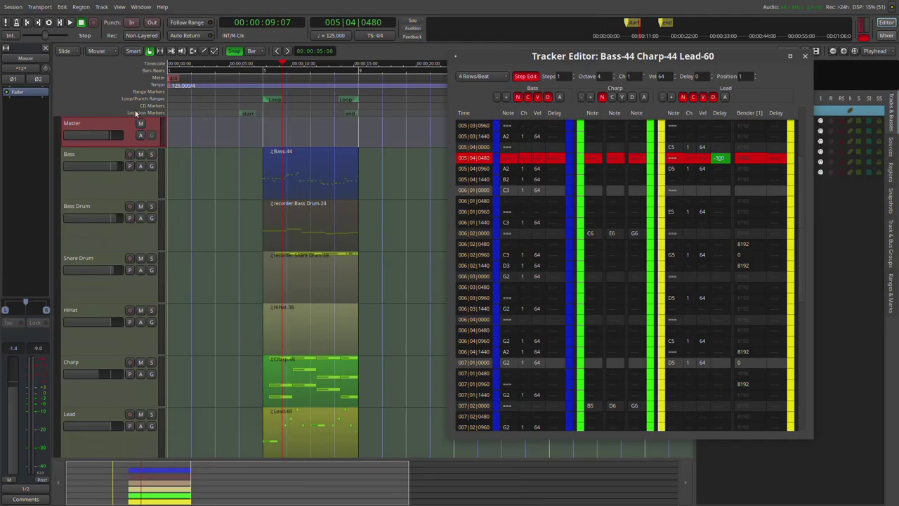
Zoom the timeline in on the Lead notes around 005|04|0480 to examine the shortened note.
click(284, 427)
key(equal)
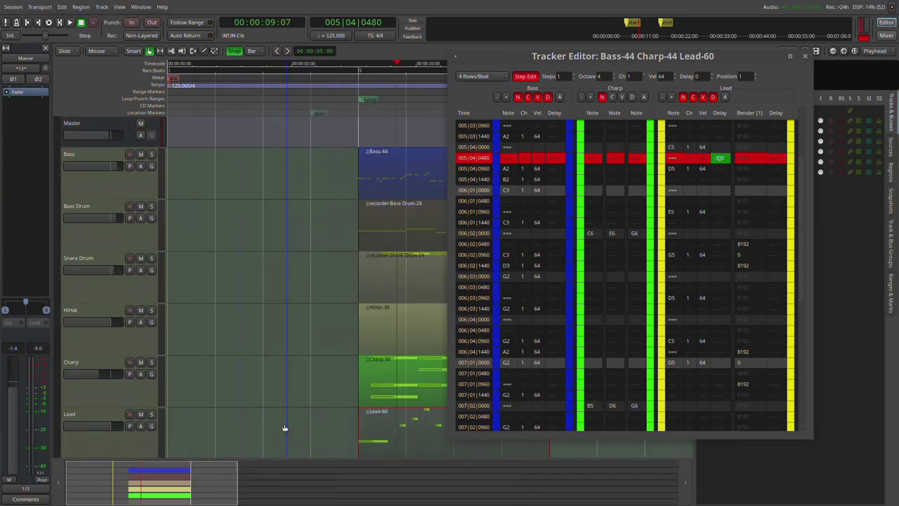
key(equal)
key(equal)
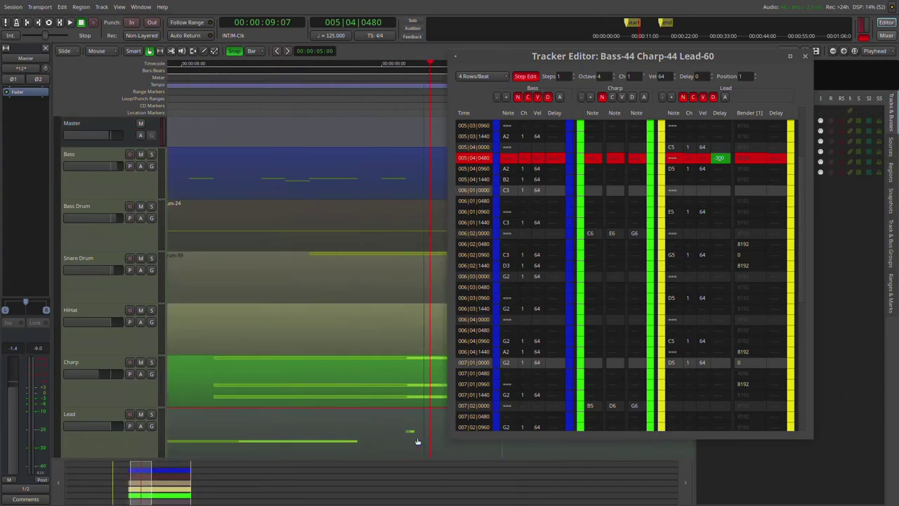
drag(145, 488, 151, 488)
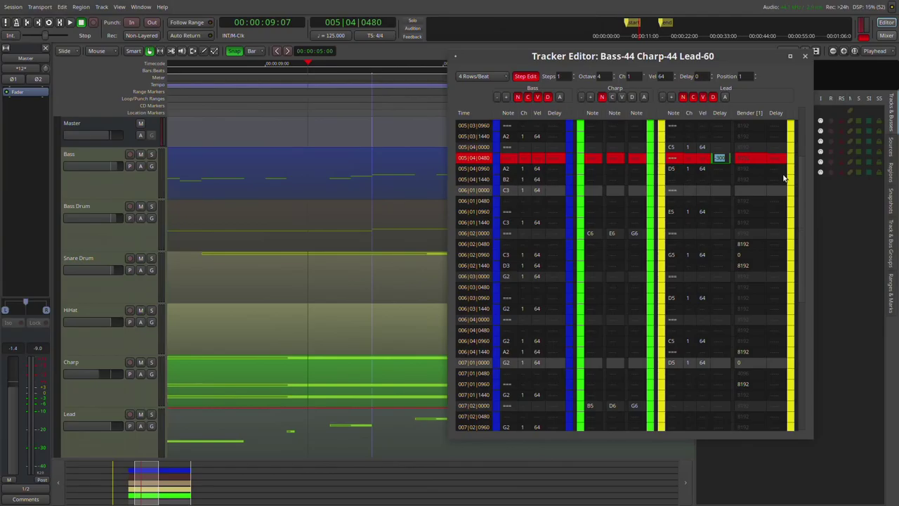
Try other delay values, such as 0 and 10, on the Lead's note-off at 005|04|0480.
text(0)
key(Return)
key(Return)
text(10)
key(Return)
key(Return)
text(-)
key(Return)
Set the delay of the Lead's note-off at 006|04|1440 to -150.
click(723, 353)
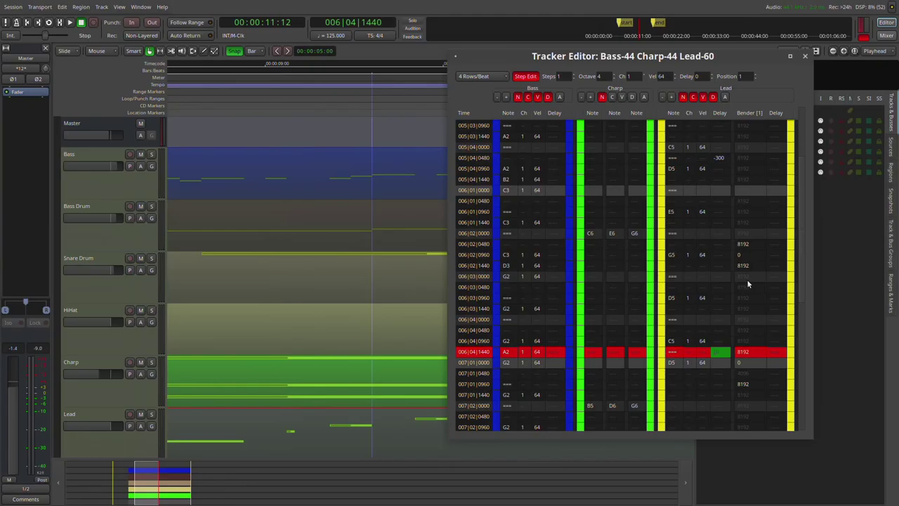
key(Return)
text(-150)
key(Return)
Try to set the delay of the Lead's note-off at 007|04|0480 to -300.
scroll(730, 302, down, 2)
scroll(730, 302, down, 5)
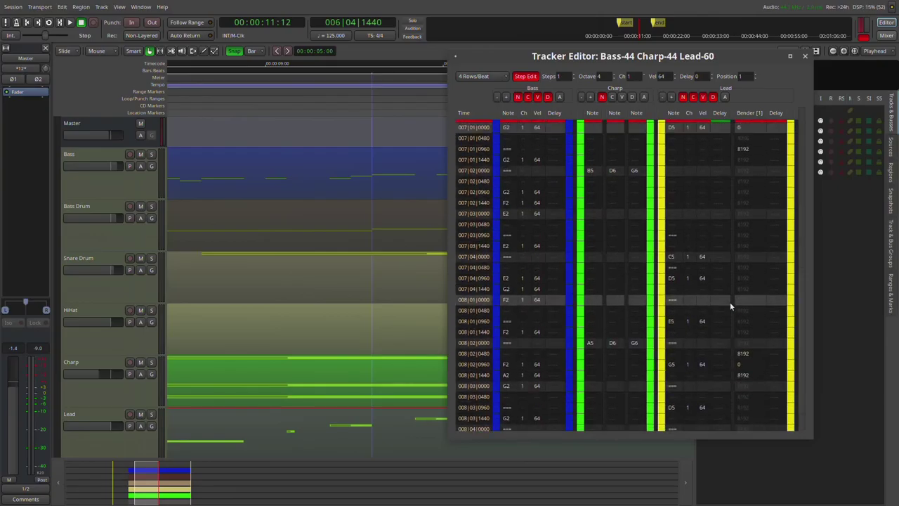
scroll(730, 302, up, 1)
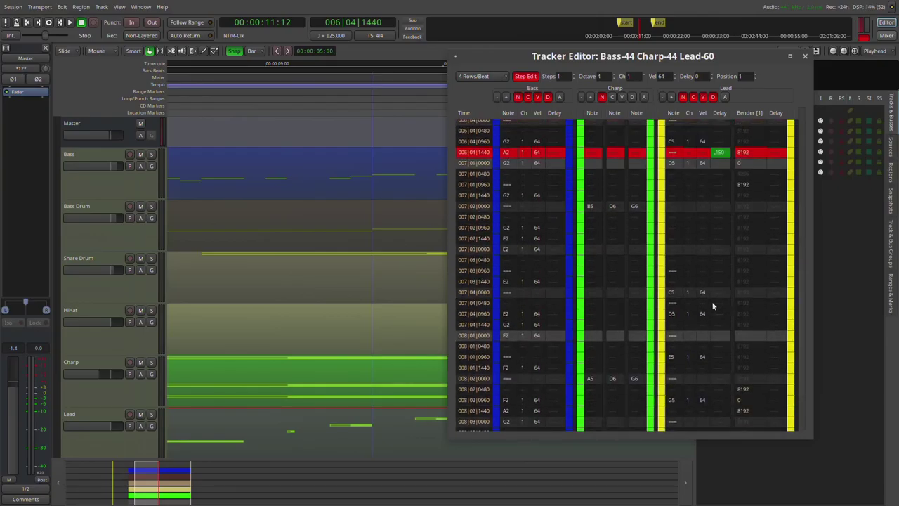
click(717, 303)
key(Return)
text(-300)
key(Return)
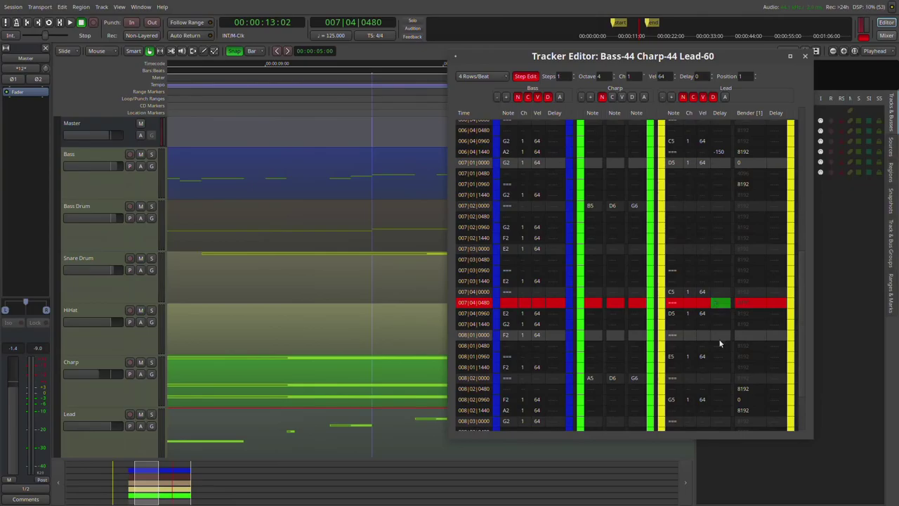
Set the tracker resolution to 8 rows per beat and return to the Lead's last note at 008|04|0960.
scroll(715, 396, down, 2)
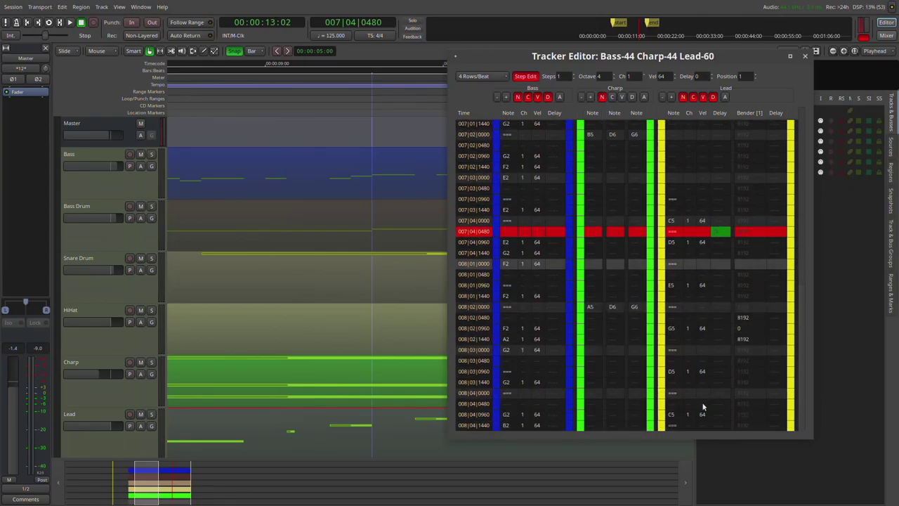
click(673, 415)
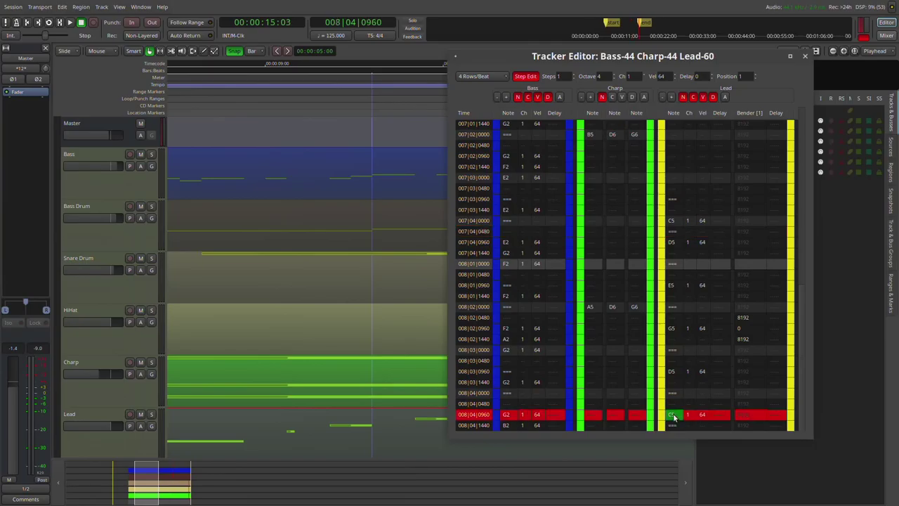
click(483, 79)
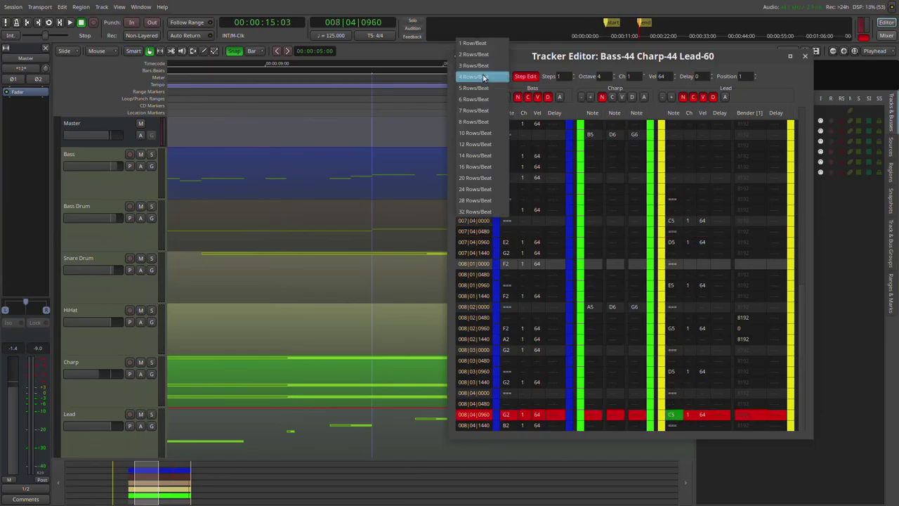
click(481, 121)
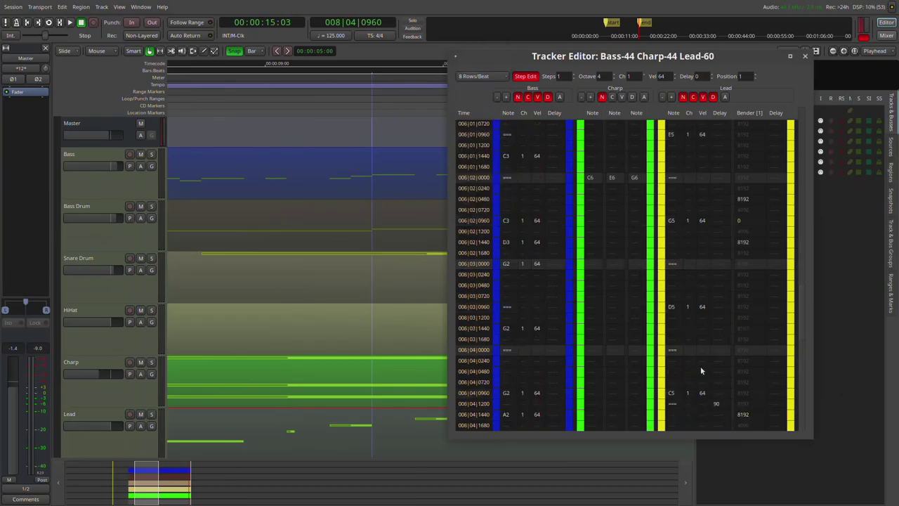
scroll(674, 394, down, 5)
scroll(675, 396, down, 3)
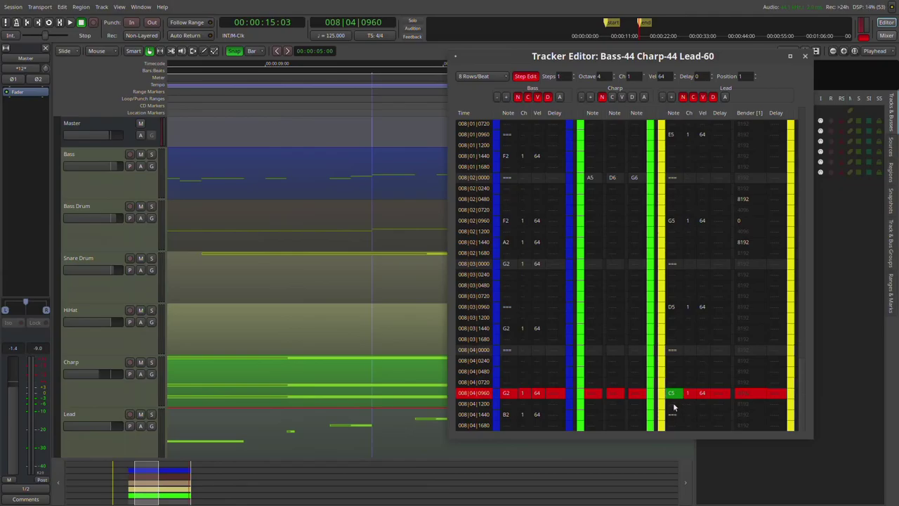
Enter C5, D5 and C5 in the Lead from 008|04|0960 with a note-off at 008|04|1680, and play the loop to check them.
click(676, 404)
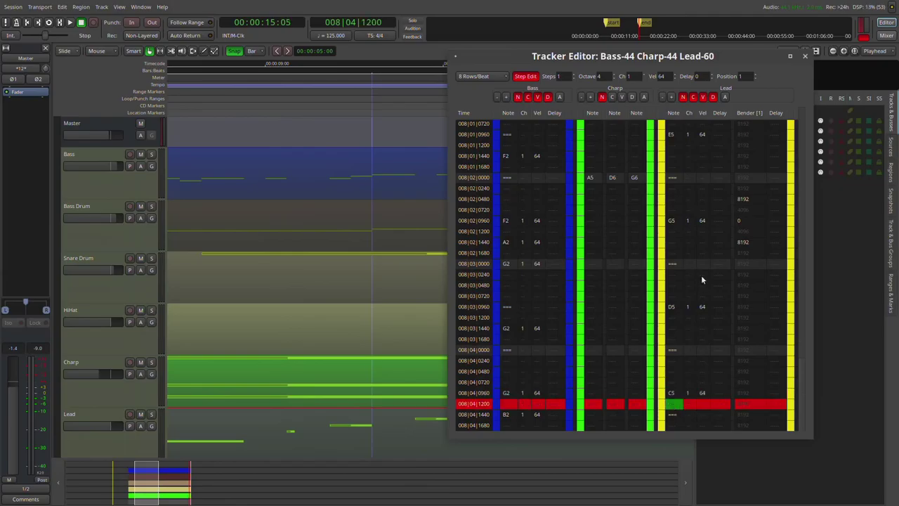
key(q)
key(Up)
key(Up)
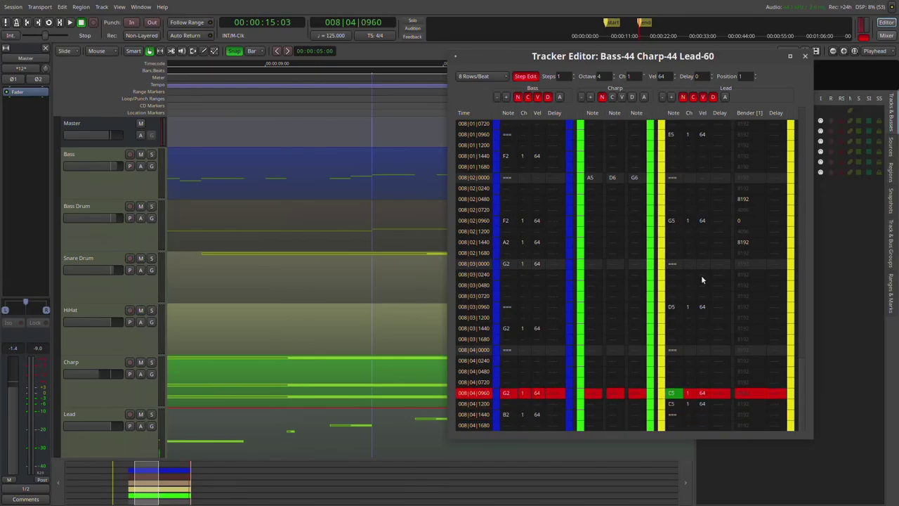
key(q)
key(w)
key(q)
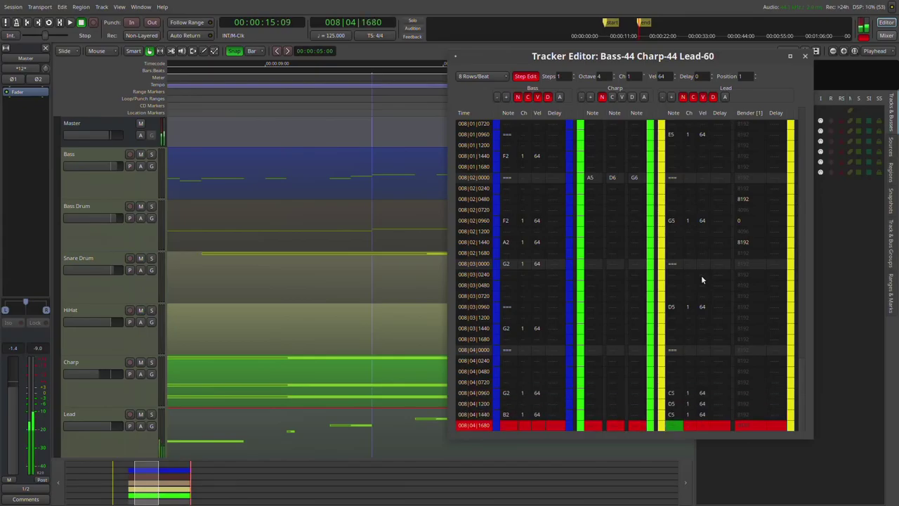
key(1)
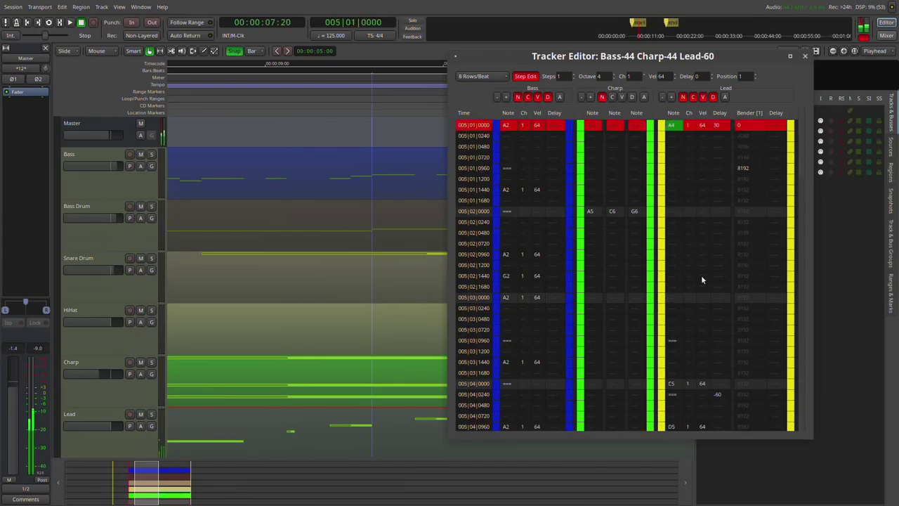
key(Up)
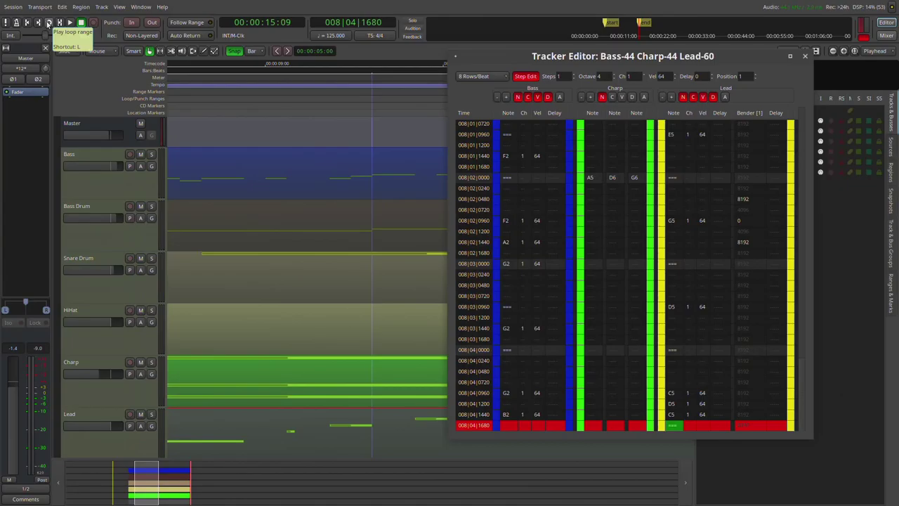
click(48, 23)
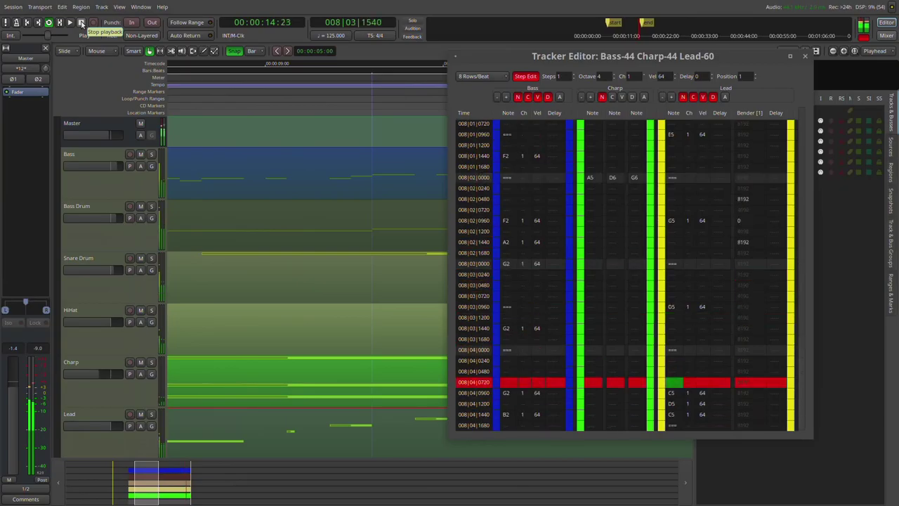
click(81, 23)
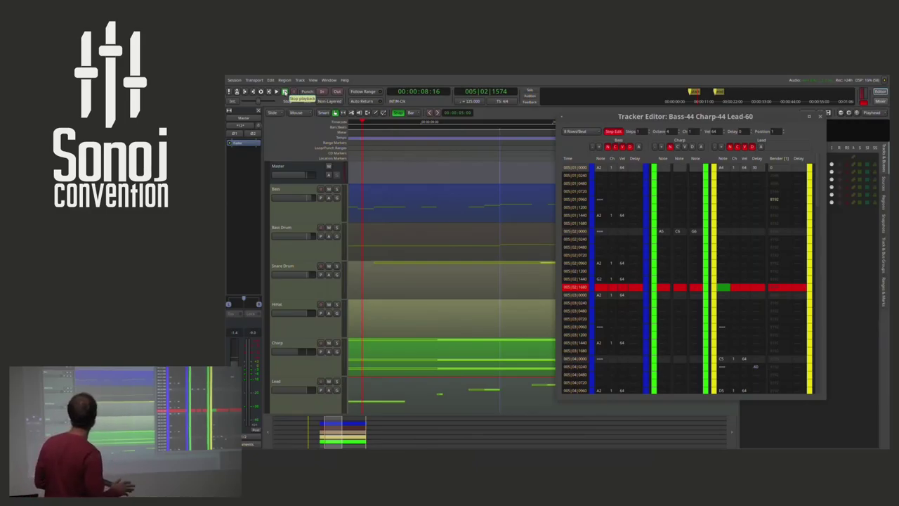
Open the Bass track's Zynayumi plugin window to view its parameters.
click(295, 188)
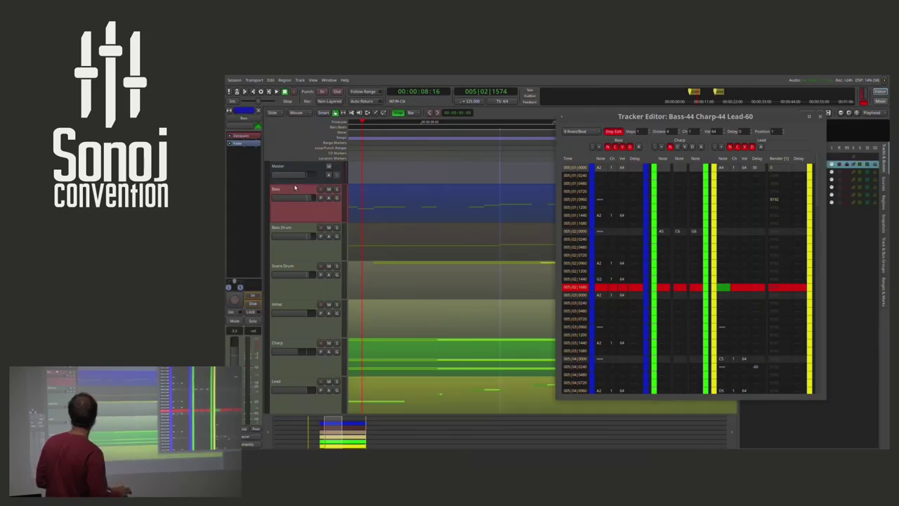
double_click(244, 135)
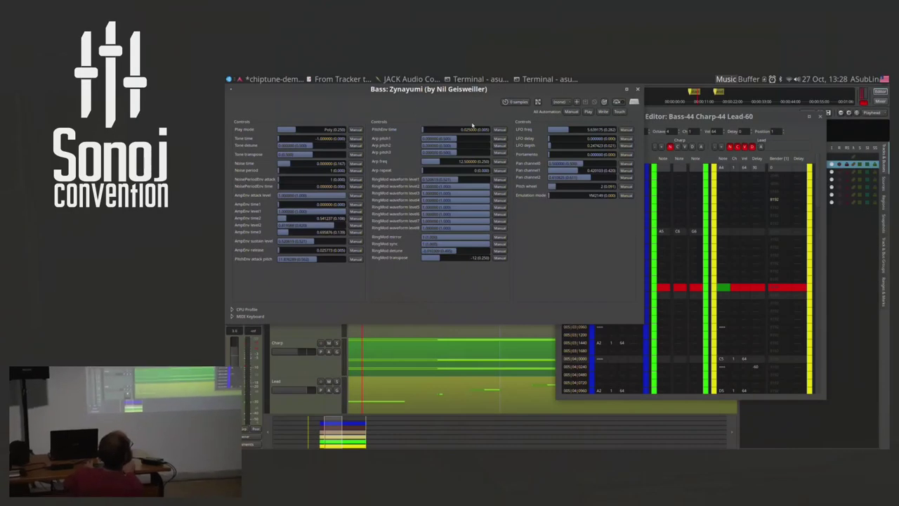
Show the Lead's Zynayumi AmpEnv time2 automation in the tracker and select its entry at 005|01|0000.
click(761, 147)
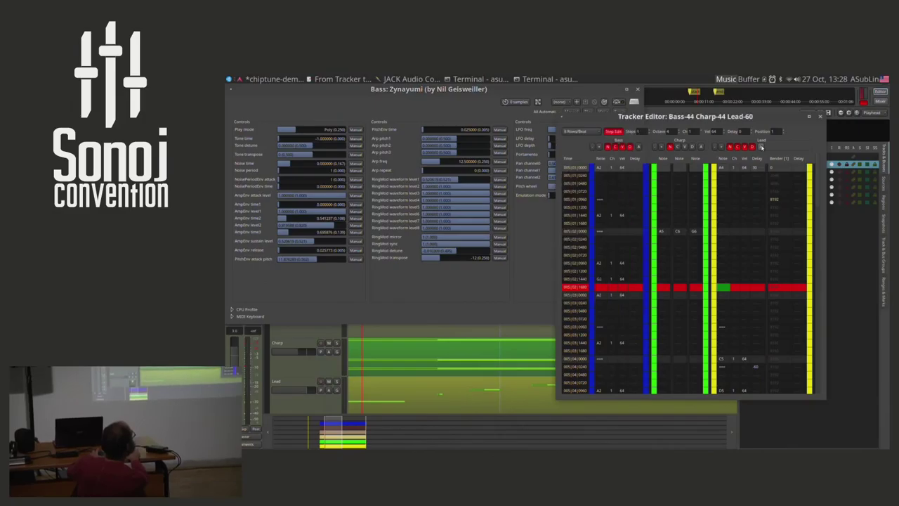
click(760, 147)
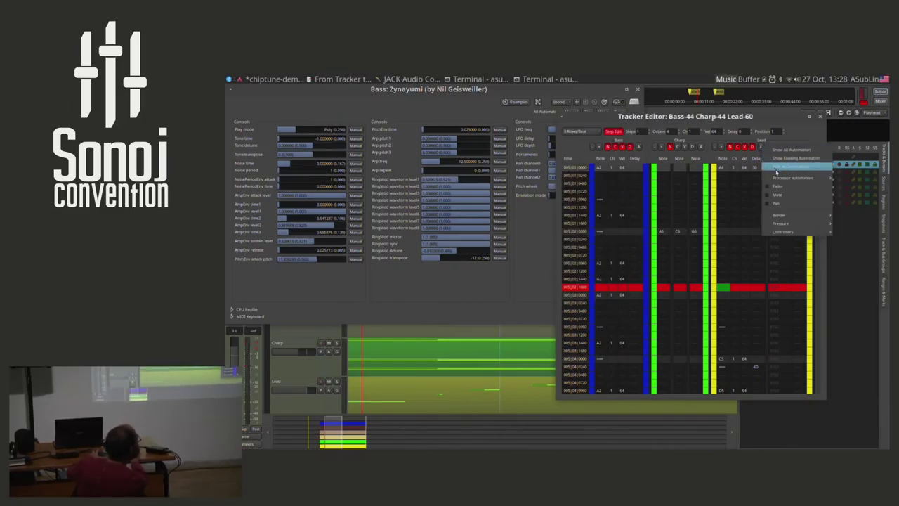
mouse_move(794, 178)
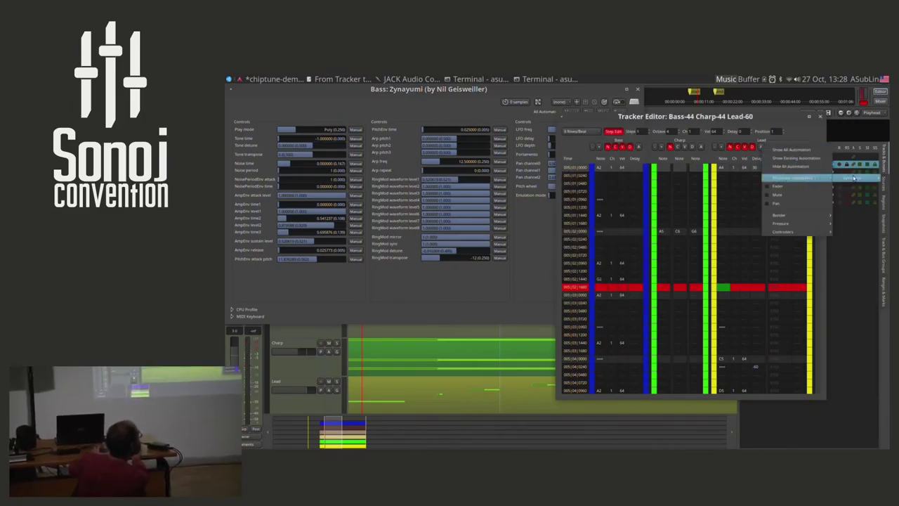
click(795, 181)
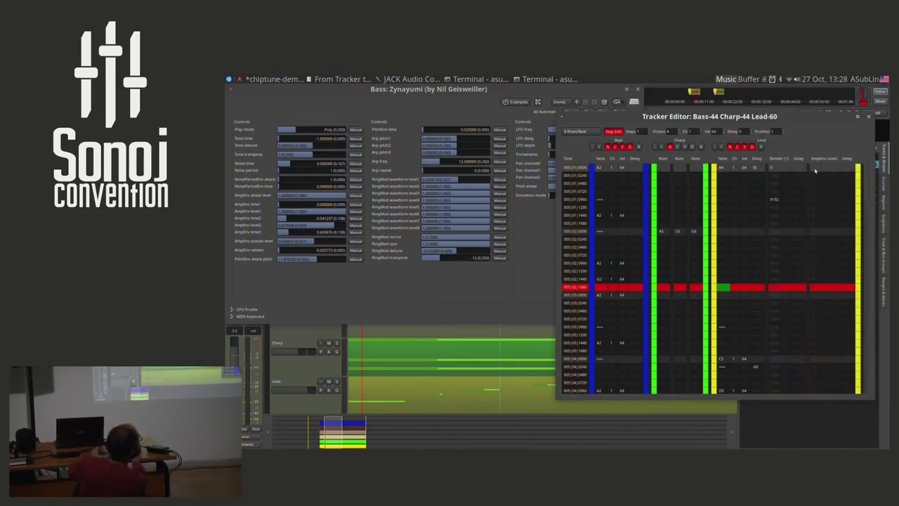
click(814, 169)
click(815, 169)
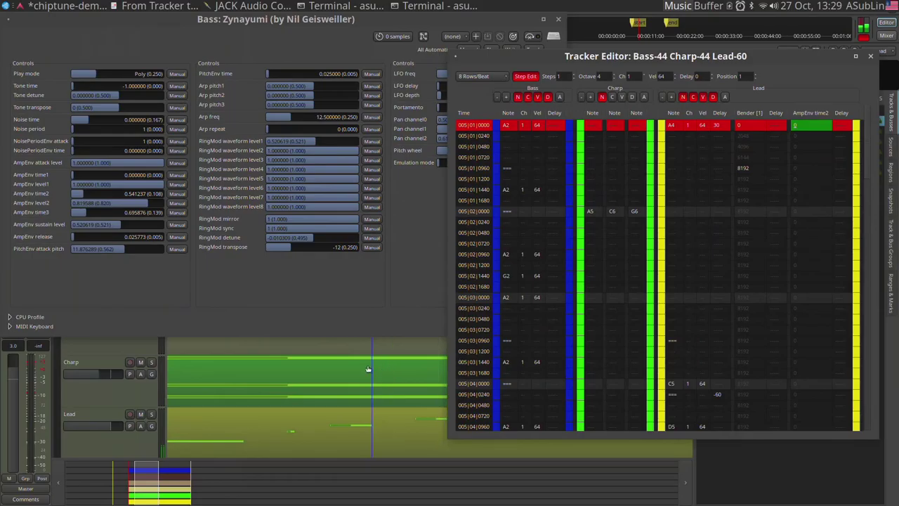
Close the Bass plugin window and show a Zynayumi RingMod waveform level automation lane under the Lead track.
click(120, 351)
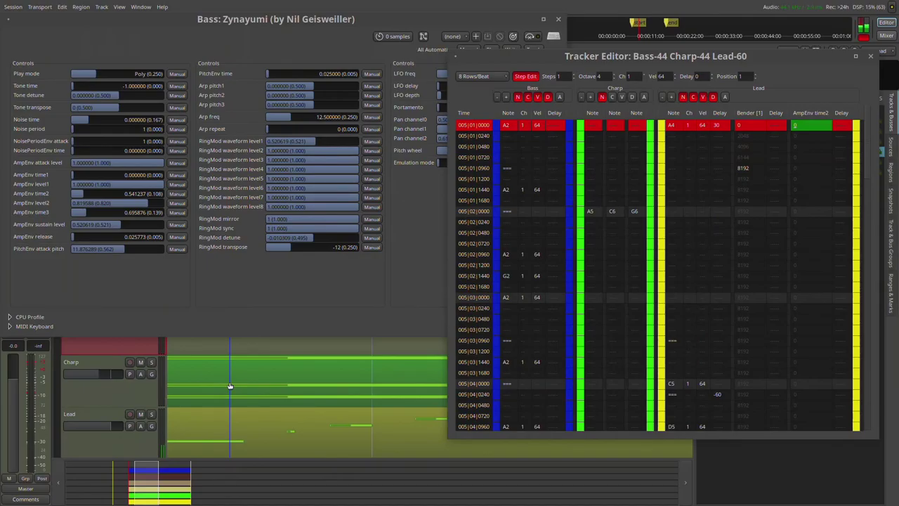
click(558, 19)
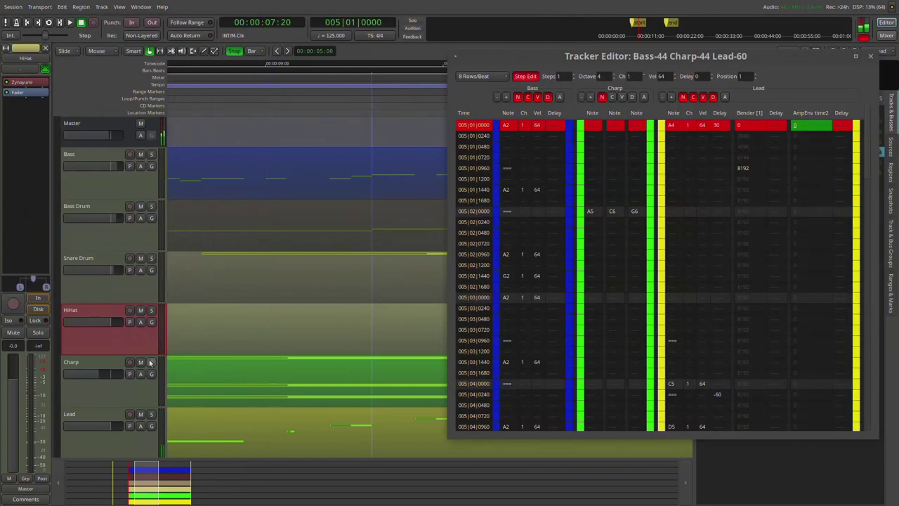
scroll(116, 362, down, 3)
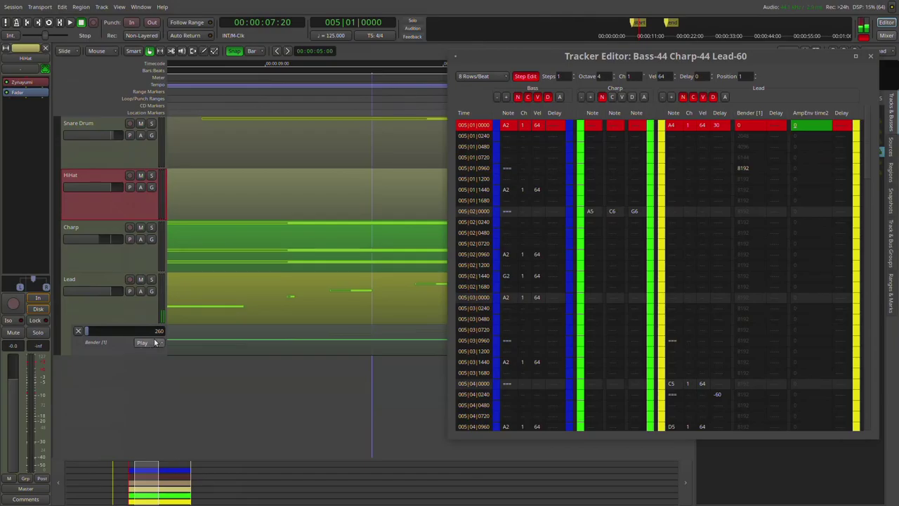
click(132, 311)
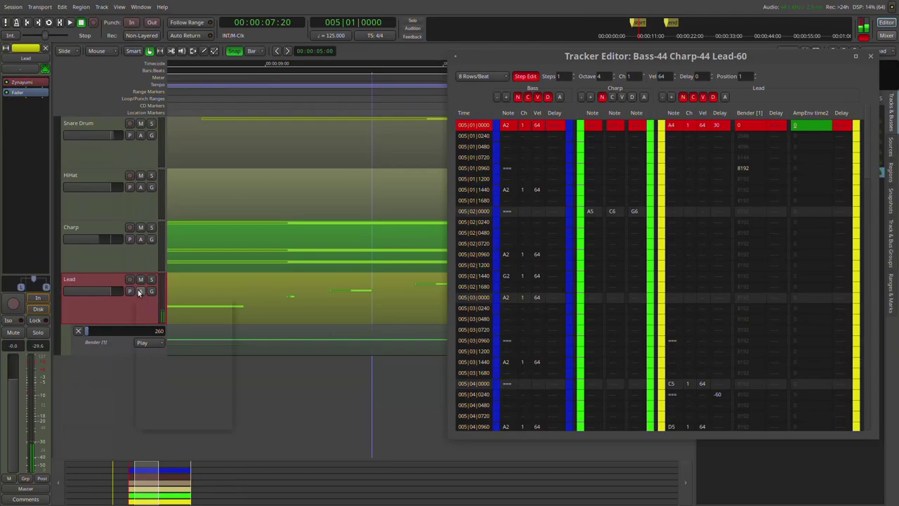
click(140, 291)
mouse_move(177, 340)
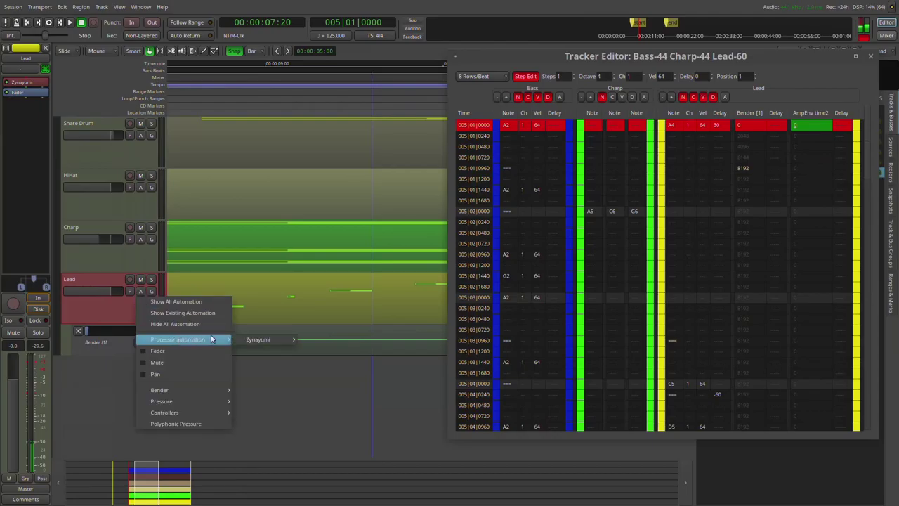
mouse_move(259, 340)
click(327, 340)
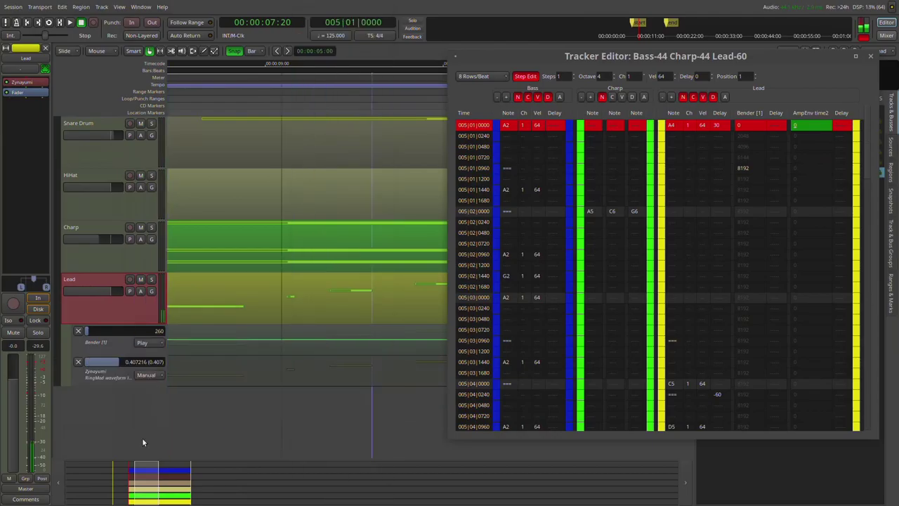
Set the Lead's RingMod waveform level automation to Play and draw two points in its lane forming a rising ramp.
click(151, 375)
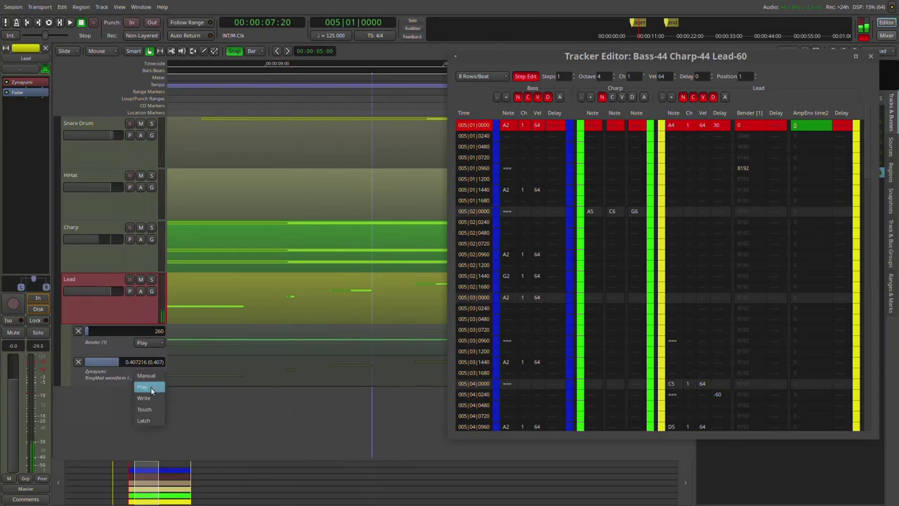
click(151, 388)
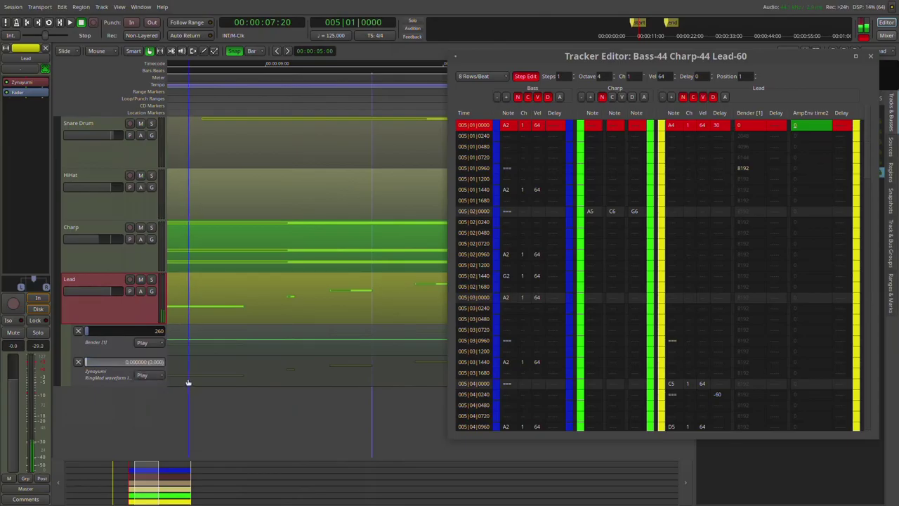
click(204, 50)
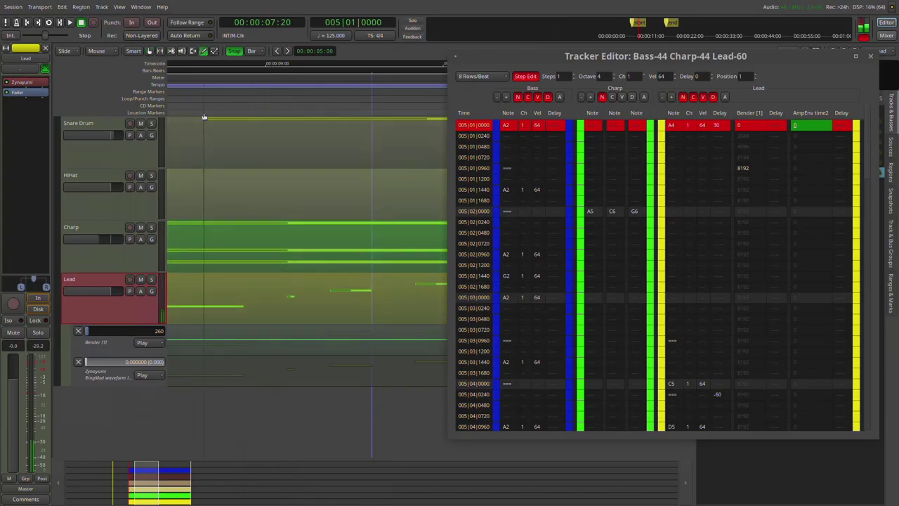
click(184, 370)
click(257, 365)
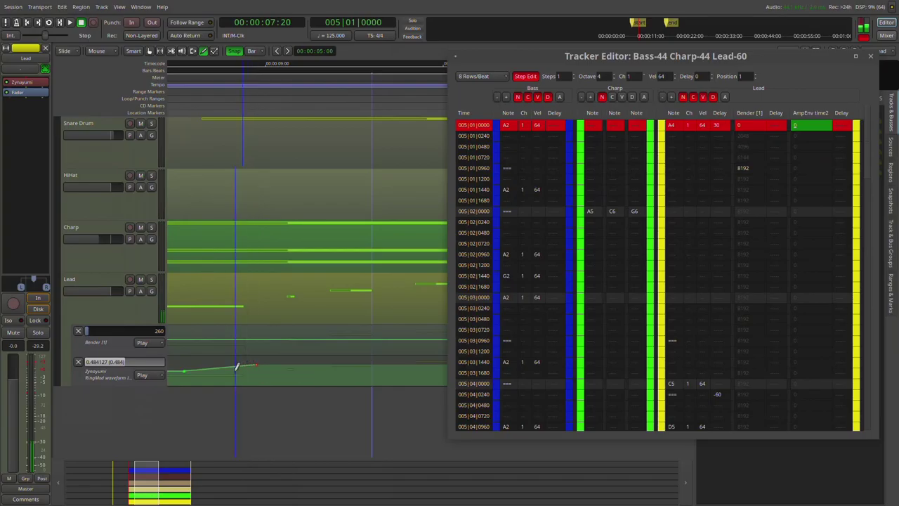
Examine the RingMod waveform level lane's automation state and context options, and the options of its first automation point.
click(146, 375)
click(109, 384)
right_click(120, 378)
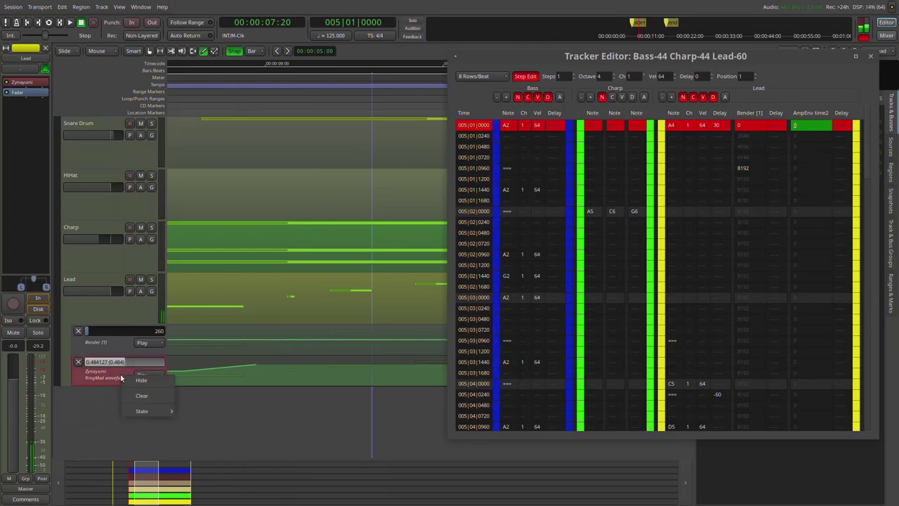
mouse_move(146, 411)
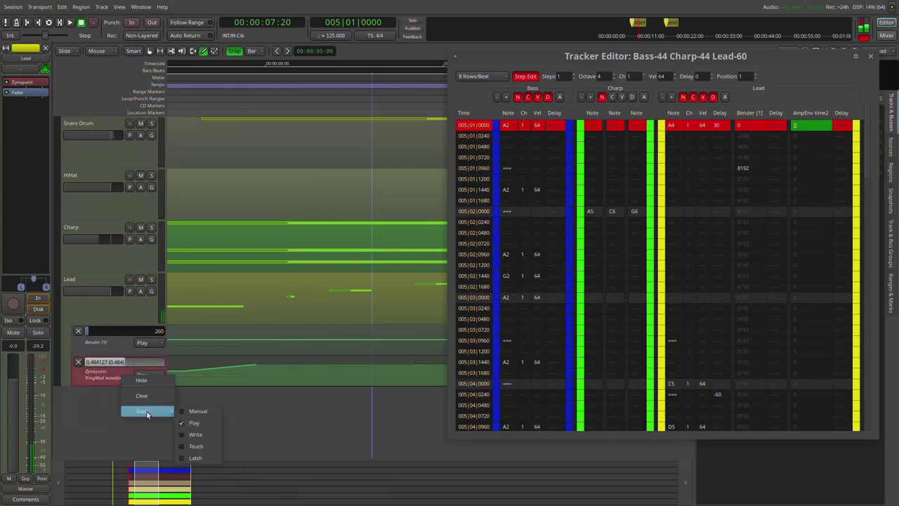
click(102, 382)
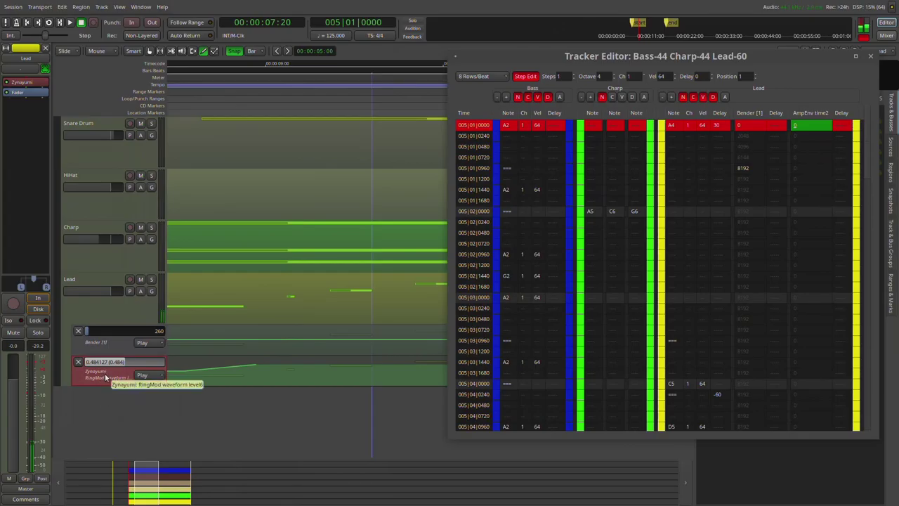
right_click(105, 377)
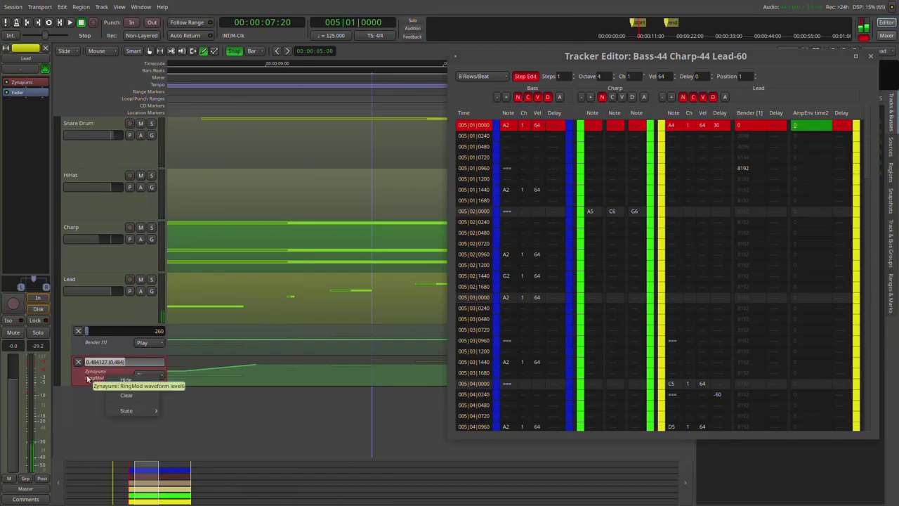
key(Escape)
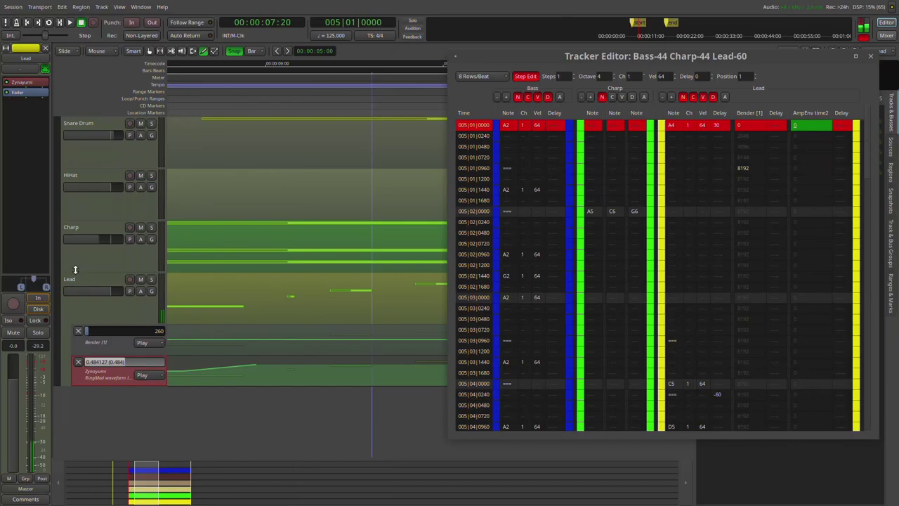
click(148, 50)
mouse_move(193, 365)
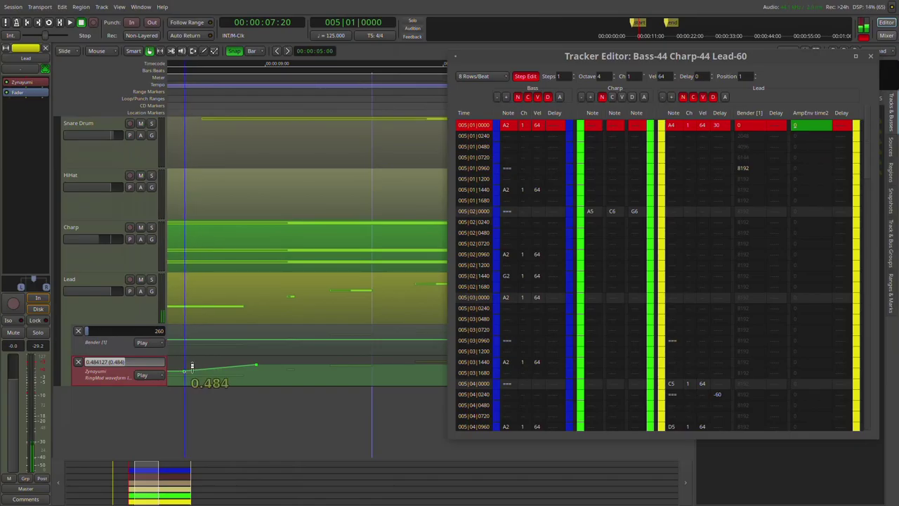
right_click(184, 375)
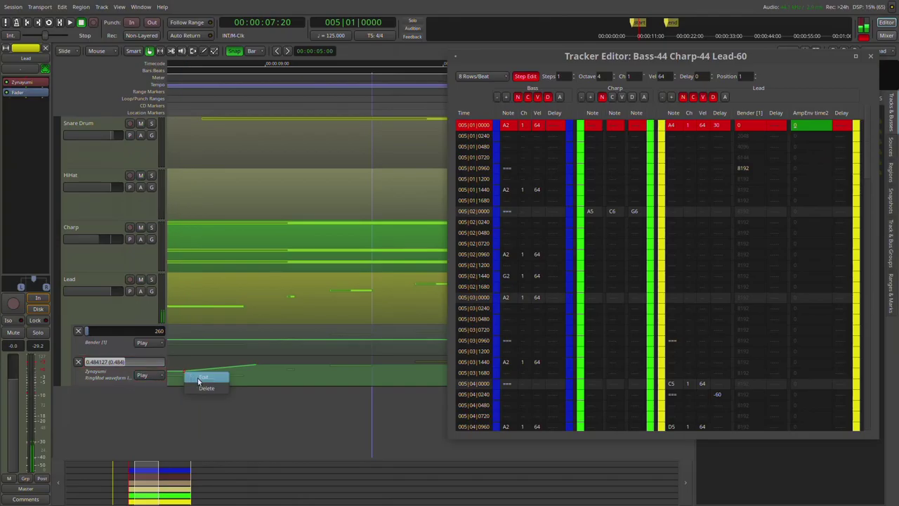
click(198, 366)
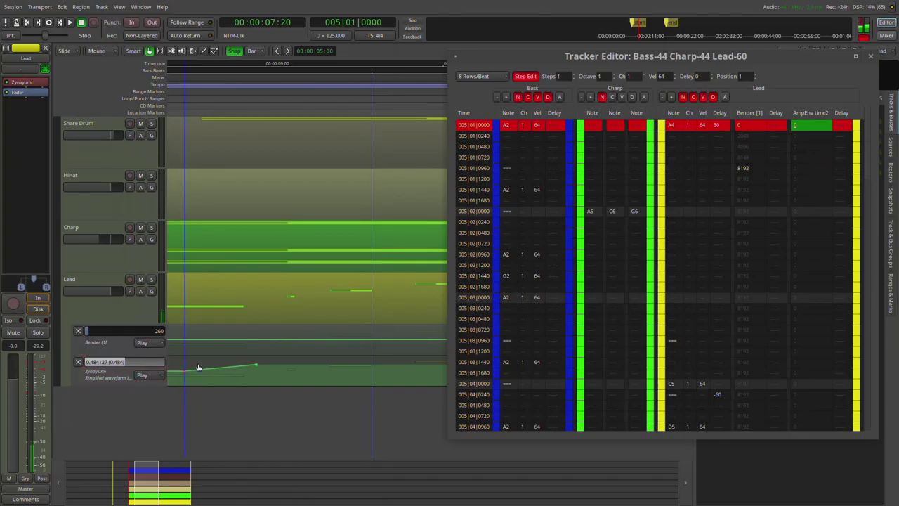
right_click(95, 379)
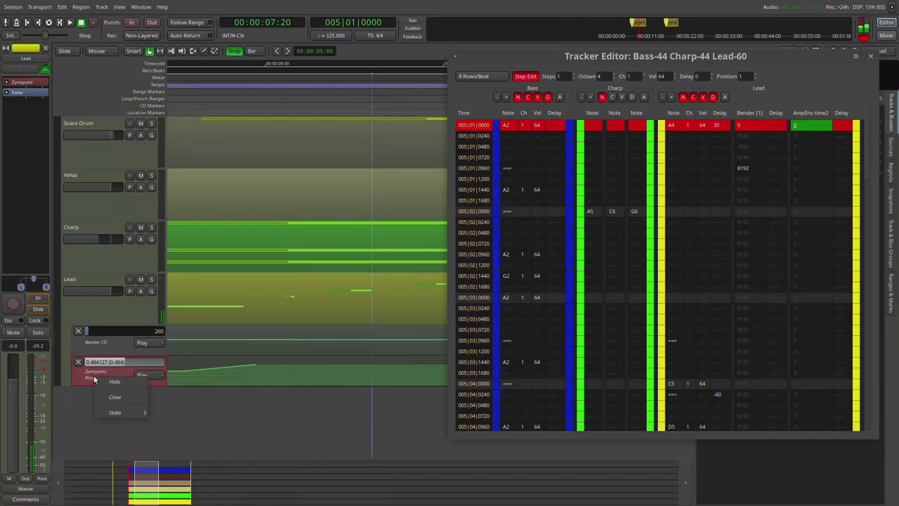
key(Escape)
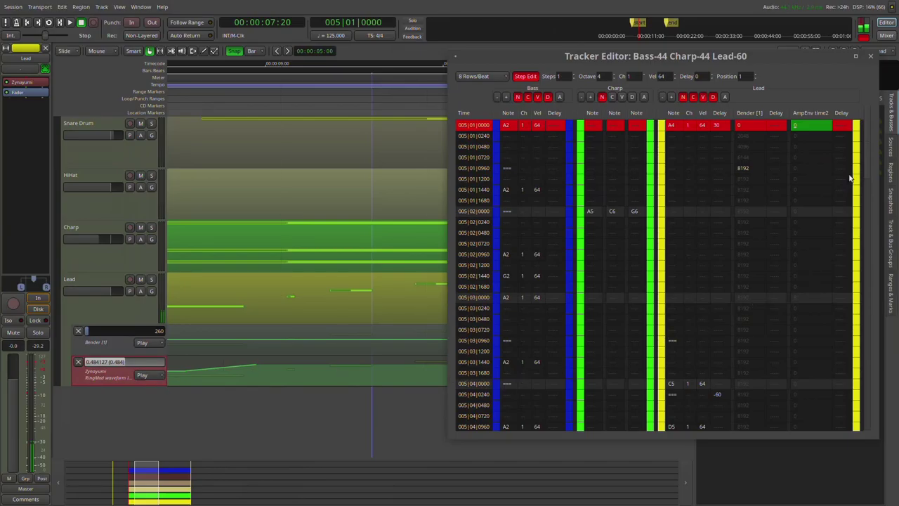
Select the Lead's AmpEnv time2 entry at 005|01|0240 and set the tracker resolution to 1 row per beat.
click(798, 136)
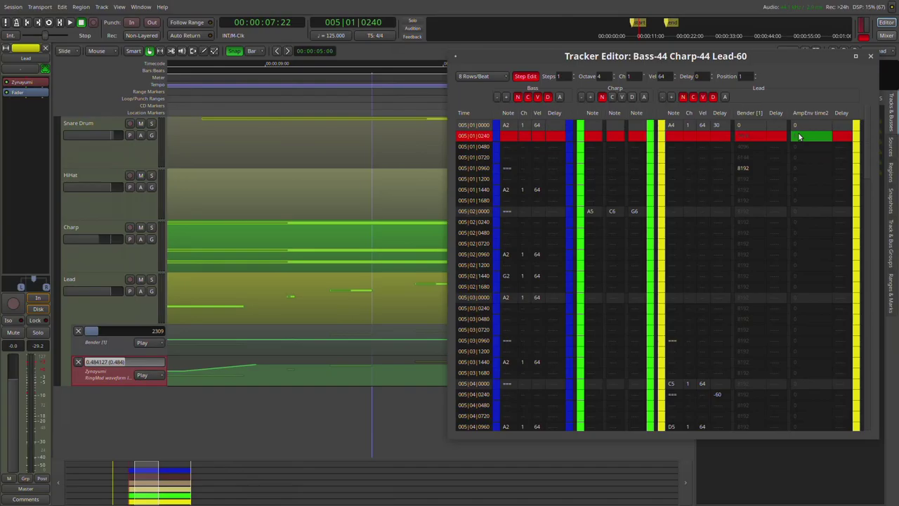
click(476, 76)
click(475, 87)
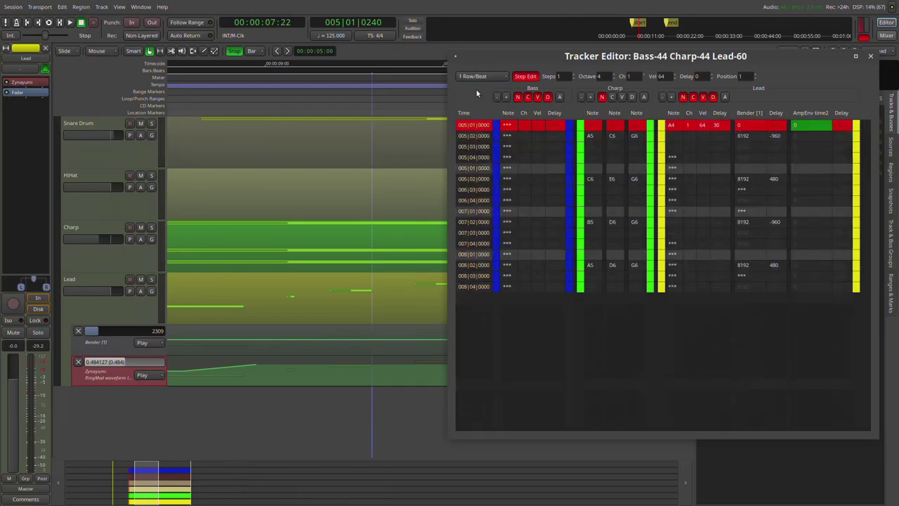